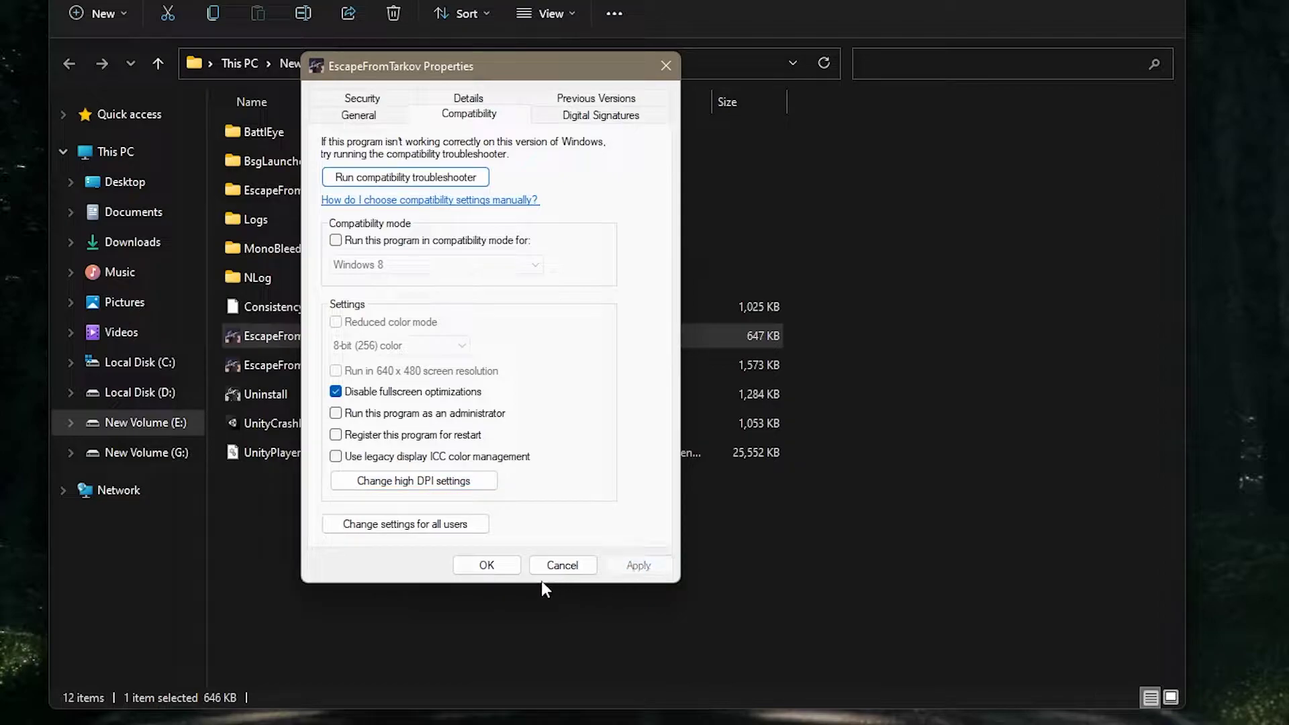
- Accept the EscapeFromTarkov properties and copy the game folder's path, E:\Escape From Tarkov, closing the folder window
click(488, 566)
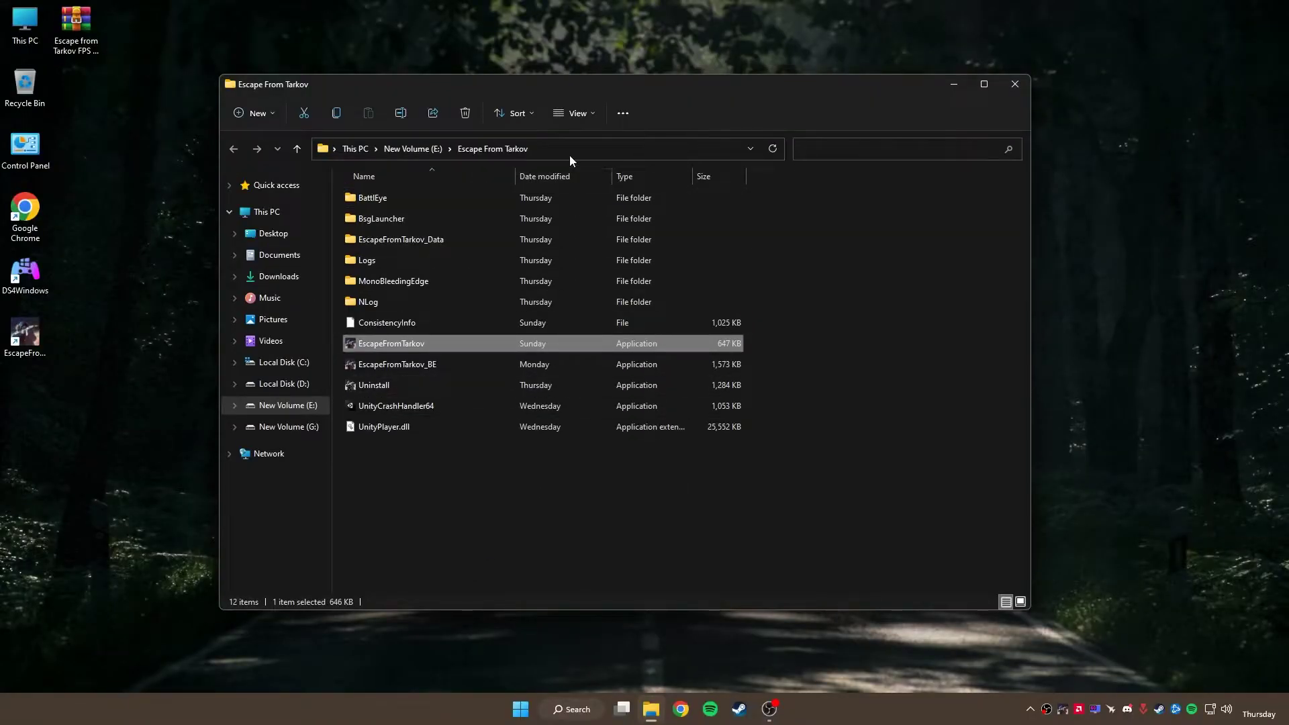
click(569, 155)
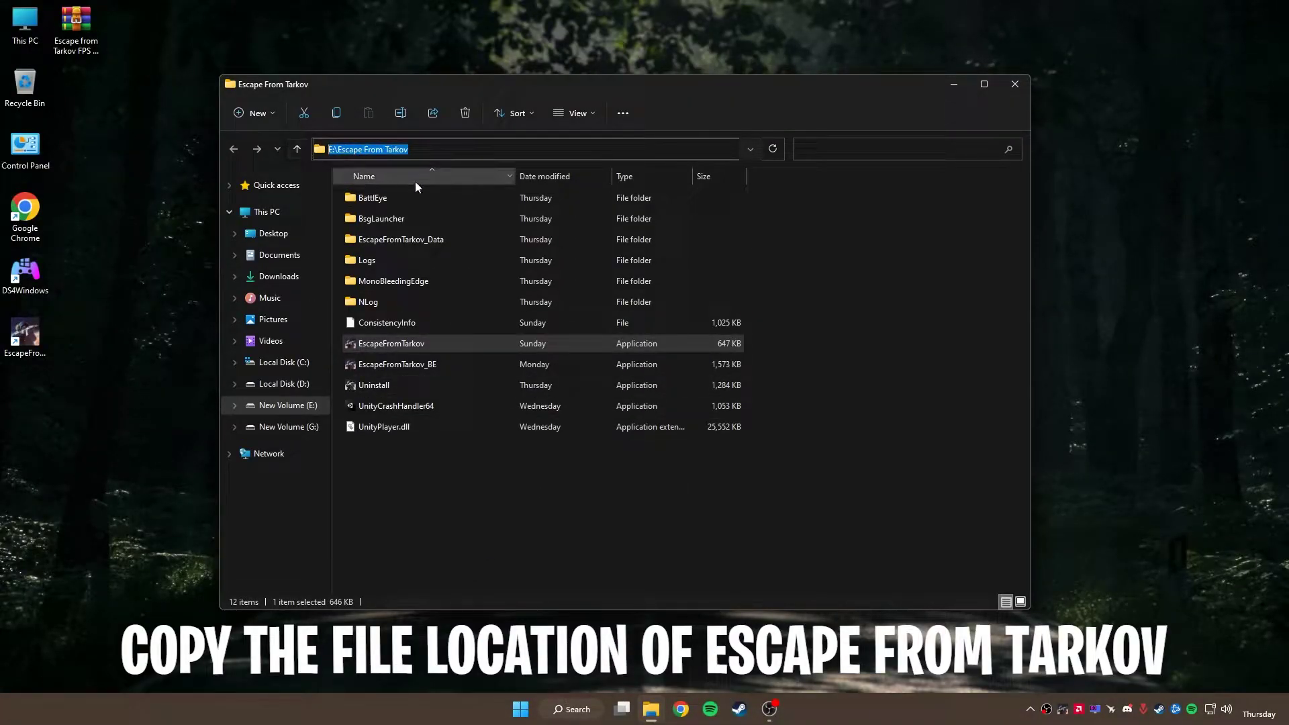
right_click(396, 151)
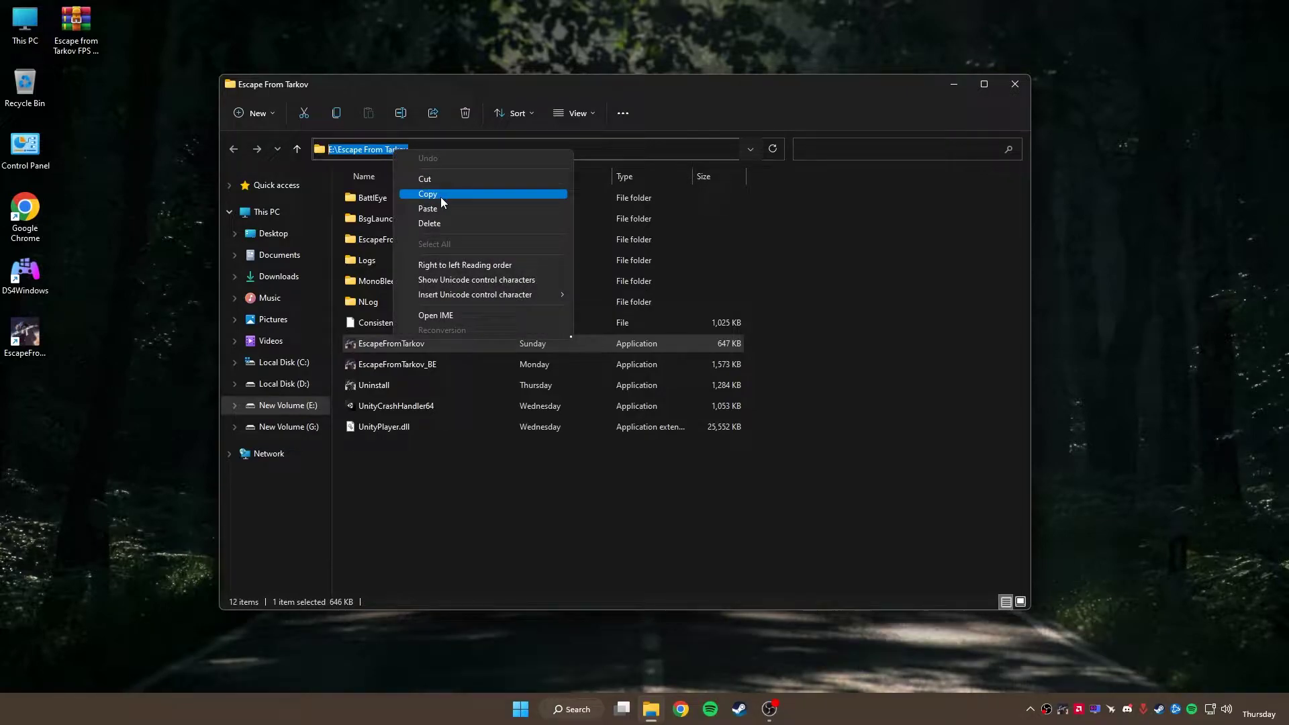
click(441, 195)
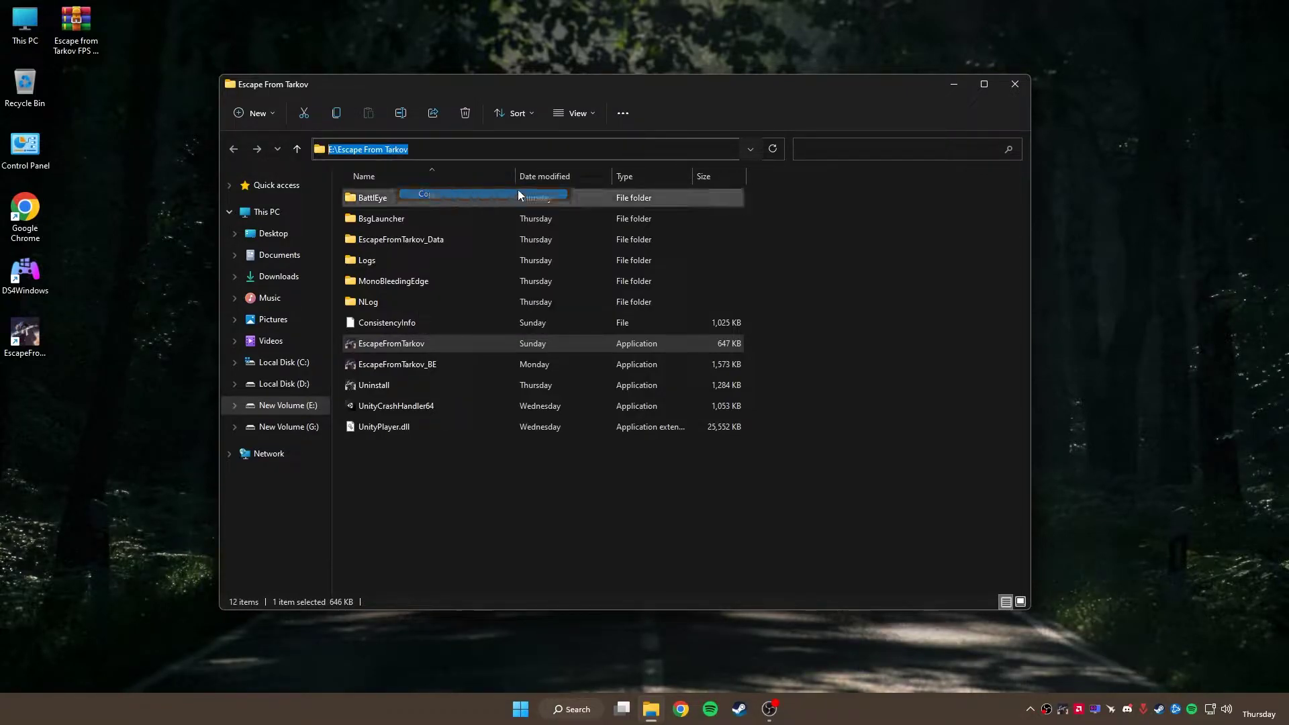
click(1015, 84)
- Search Windows for "GPU SETTINGS" and open the Graphics settings page
click(520, 709)
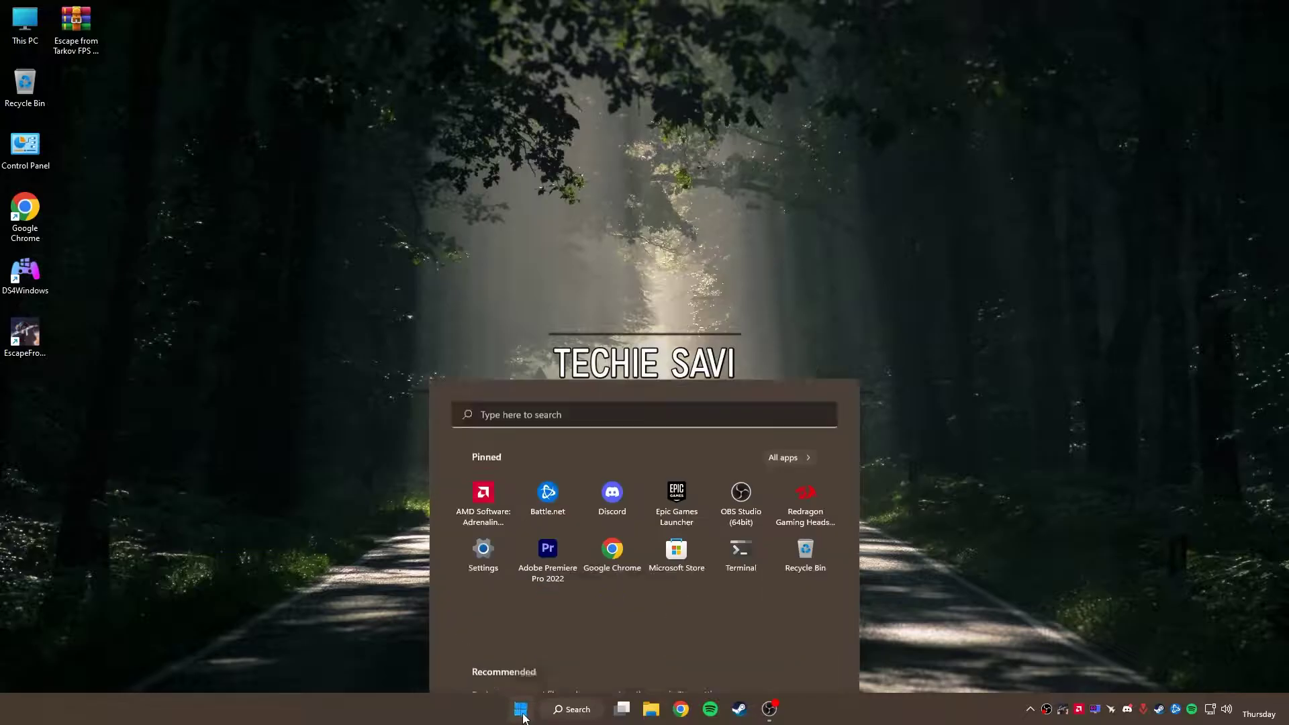
text(GPU SETT)
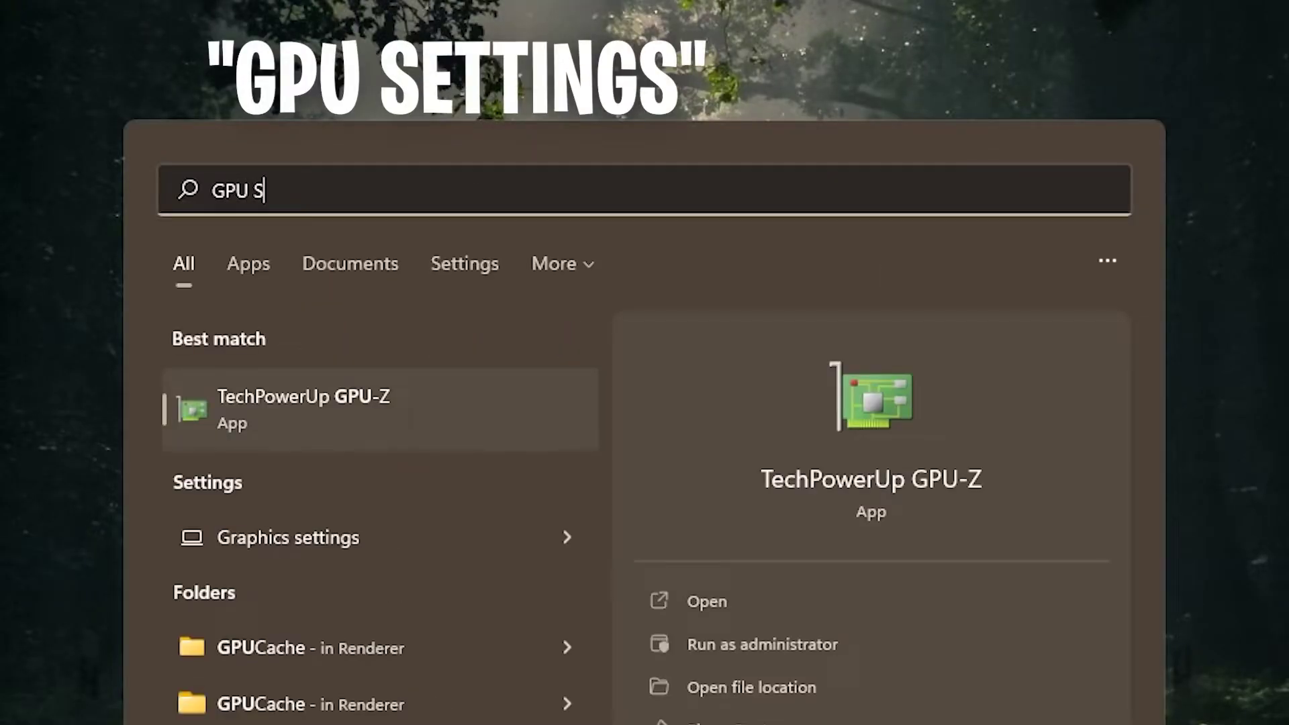
text(INGS)
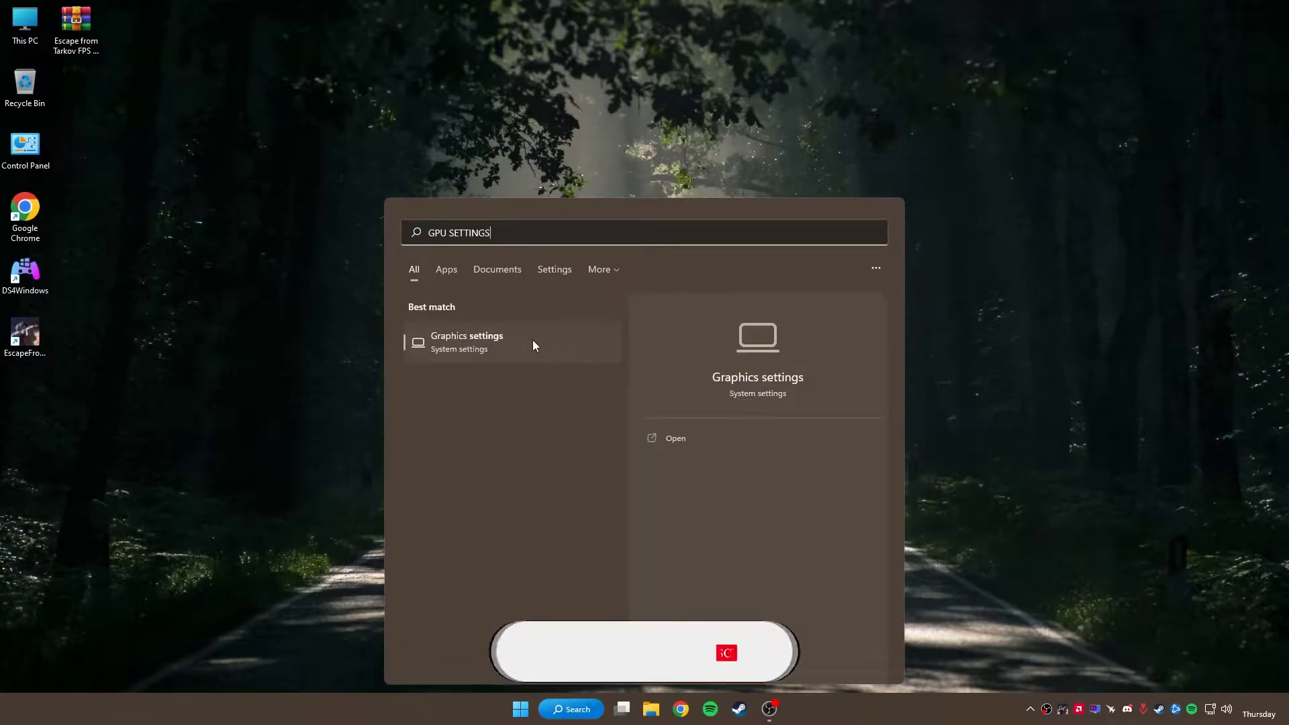
click(690, 443)
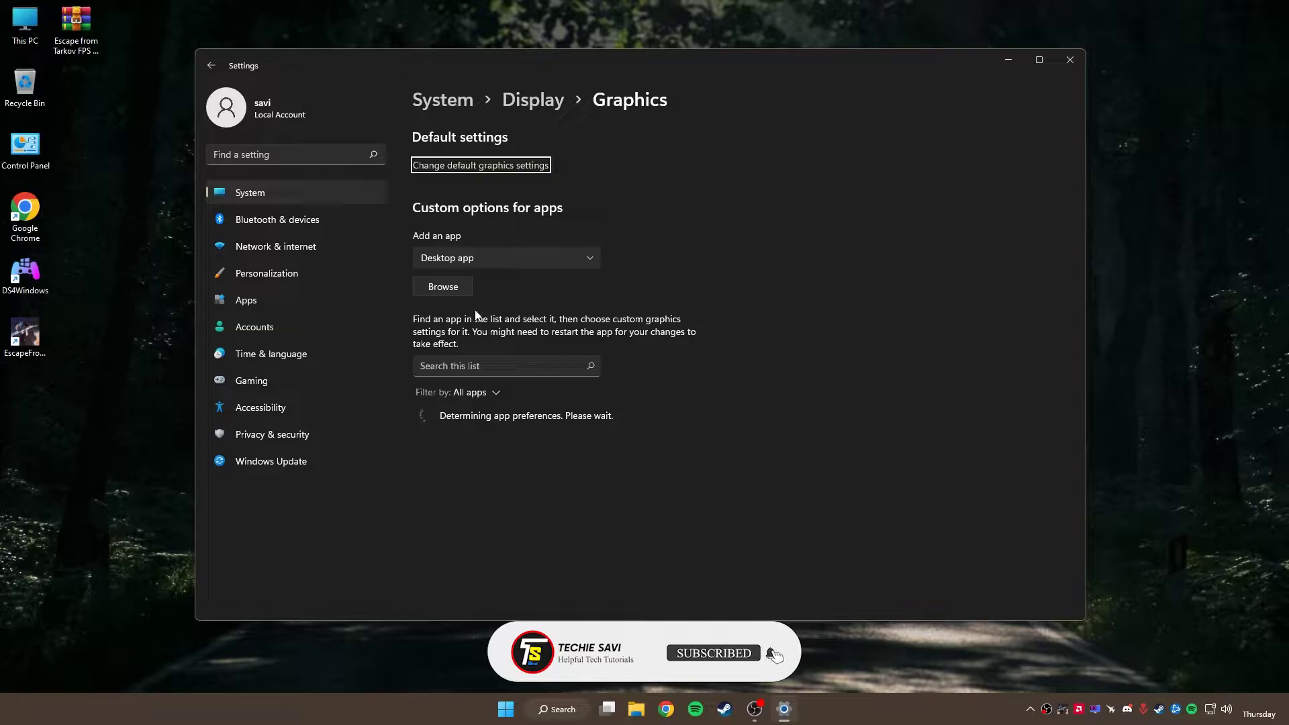
- Add the EscapeFromTarkov application from E:\Escape From Tarkov to the apps with custom graphics options
click(443, 288)
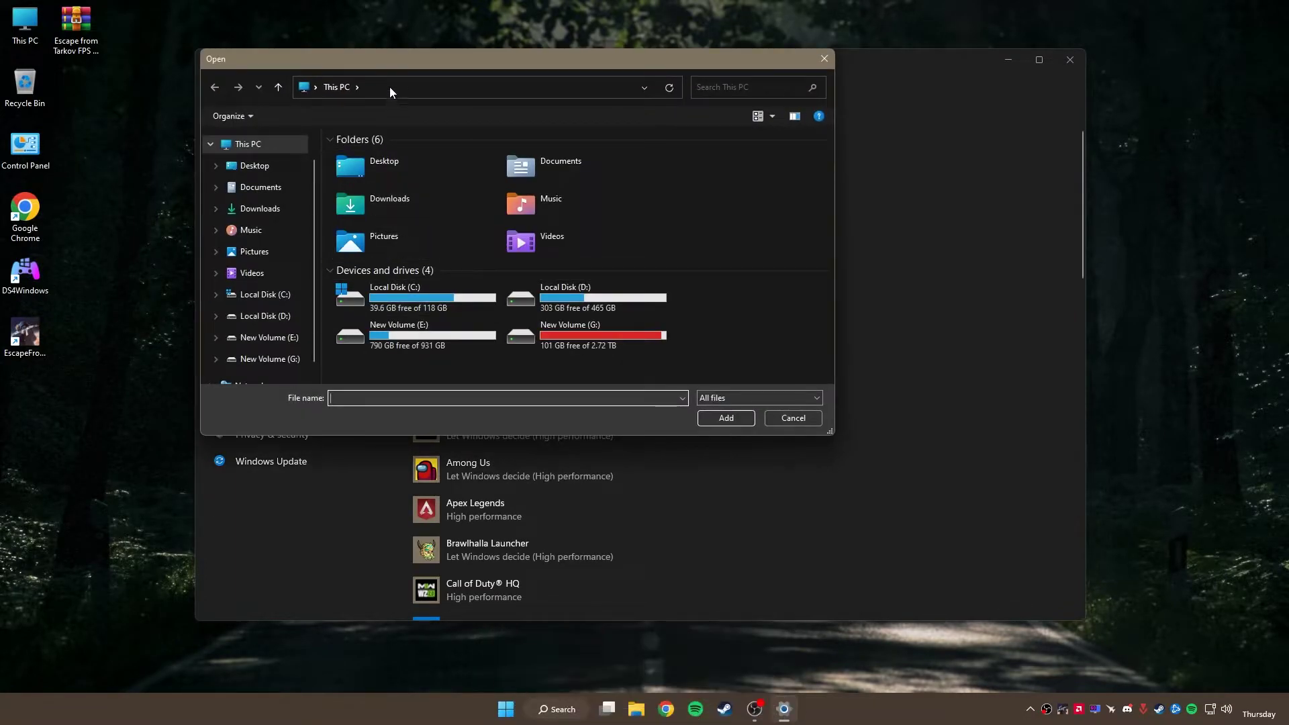
click(390, 87)
right_click(339, 101)
click(381, 166)
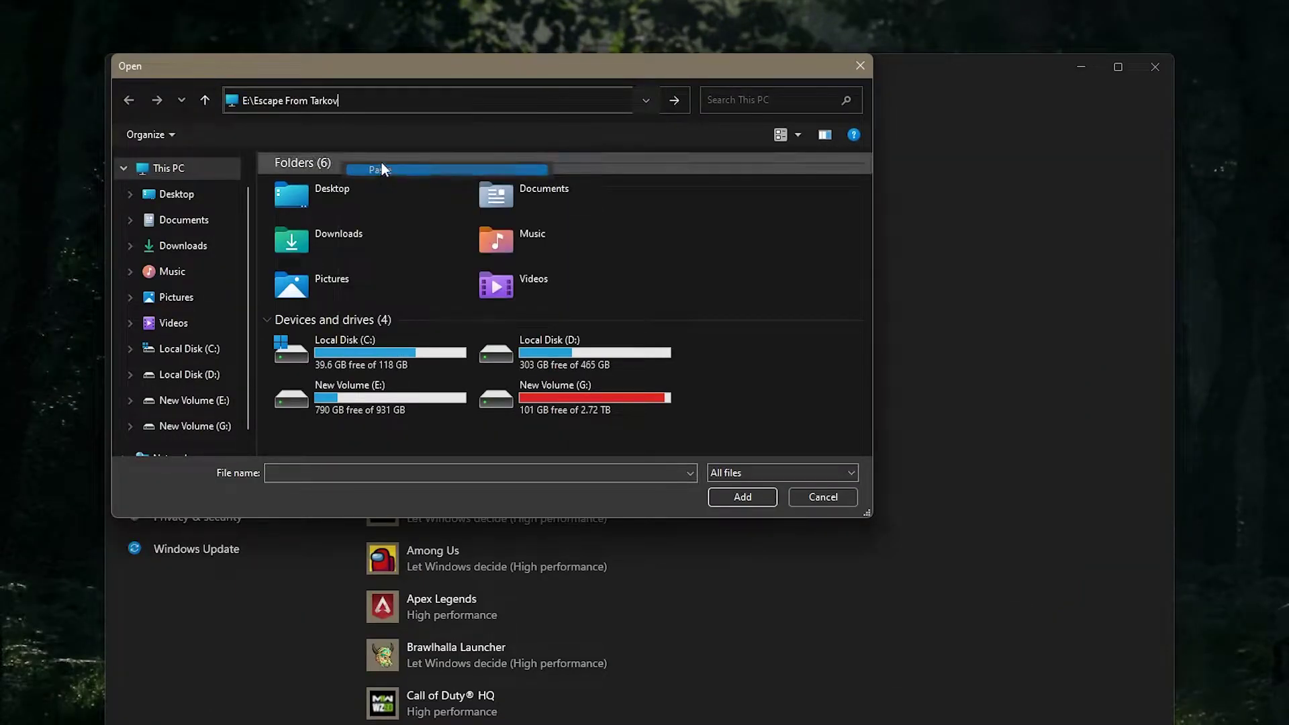
key(Return)
click(368, 334)
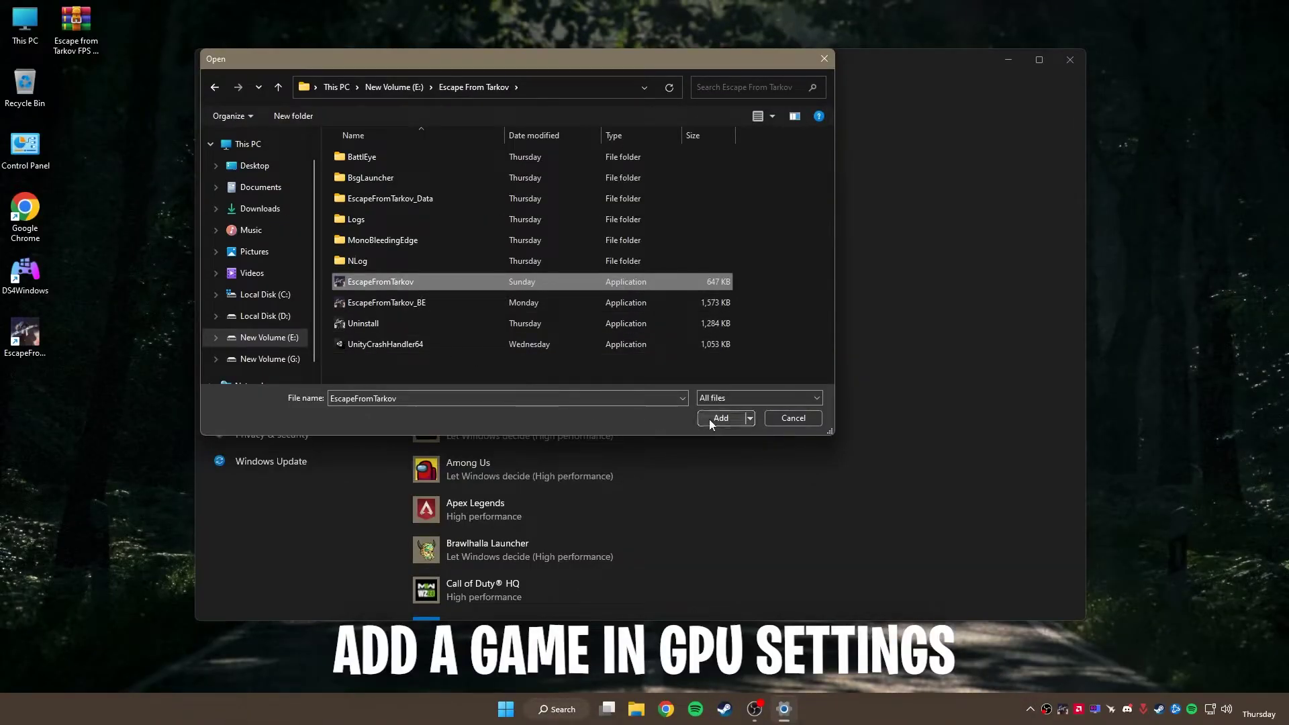
click(709, 419)
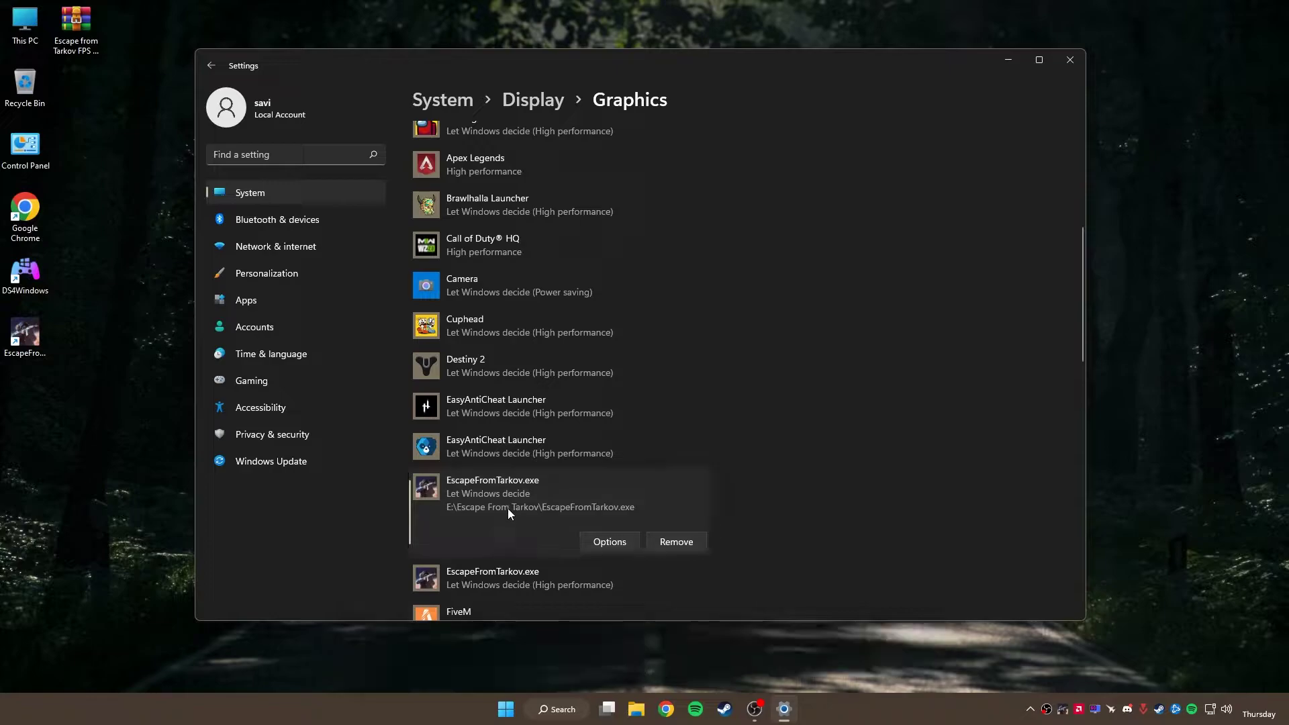
- Set the graphics preference of the newly added EscapeFromTarkov.exe to High performance and save it
click(609, 541)
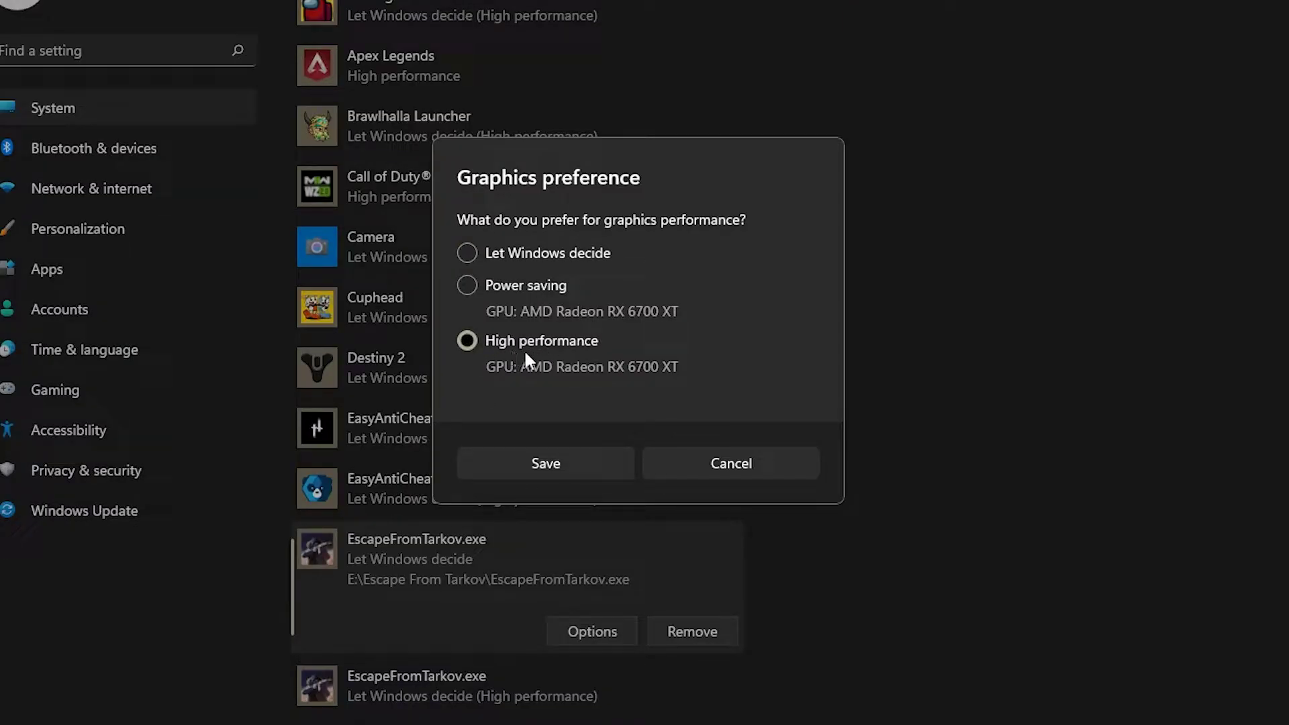
click(542, 465)
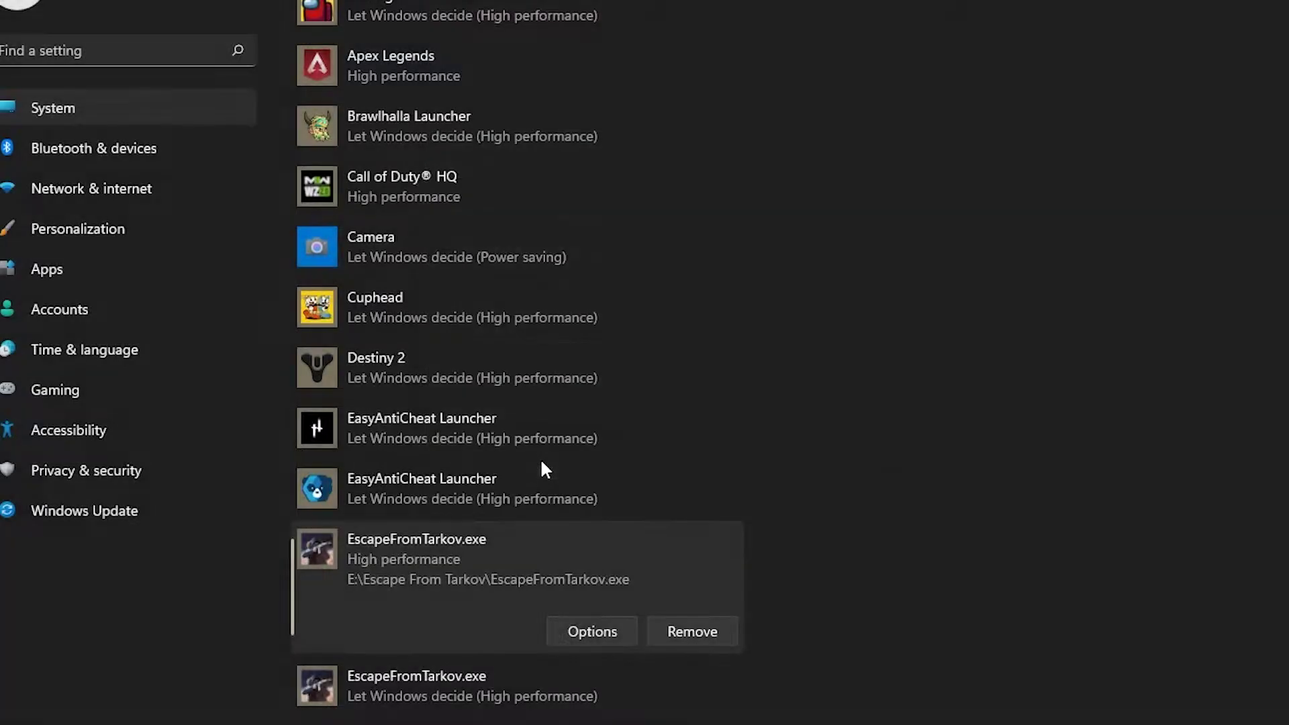
click(304, 197)
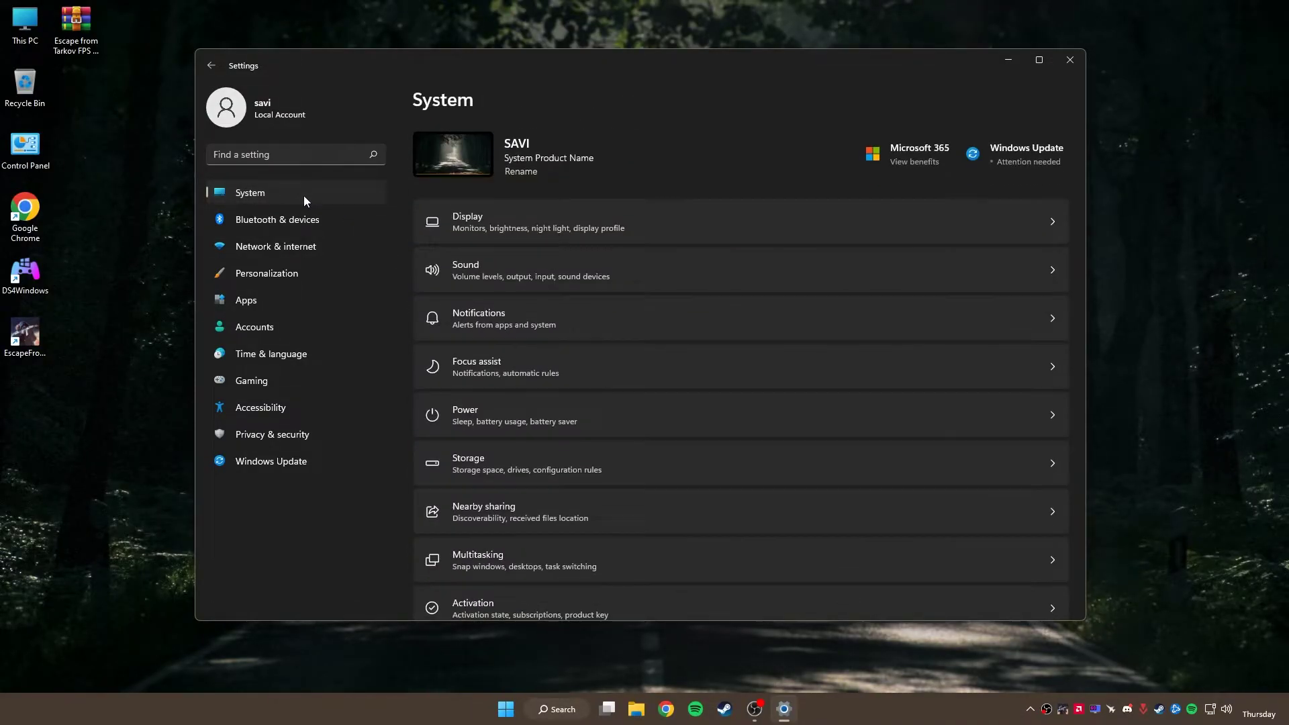
- Turn off all Device usage options in Personalization: Gaming, Family, Creativity, School, Entertainment and Business
click(282, 273)
scroll(531, 340, down, 3)
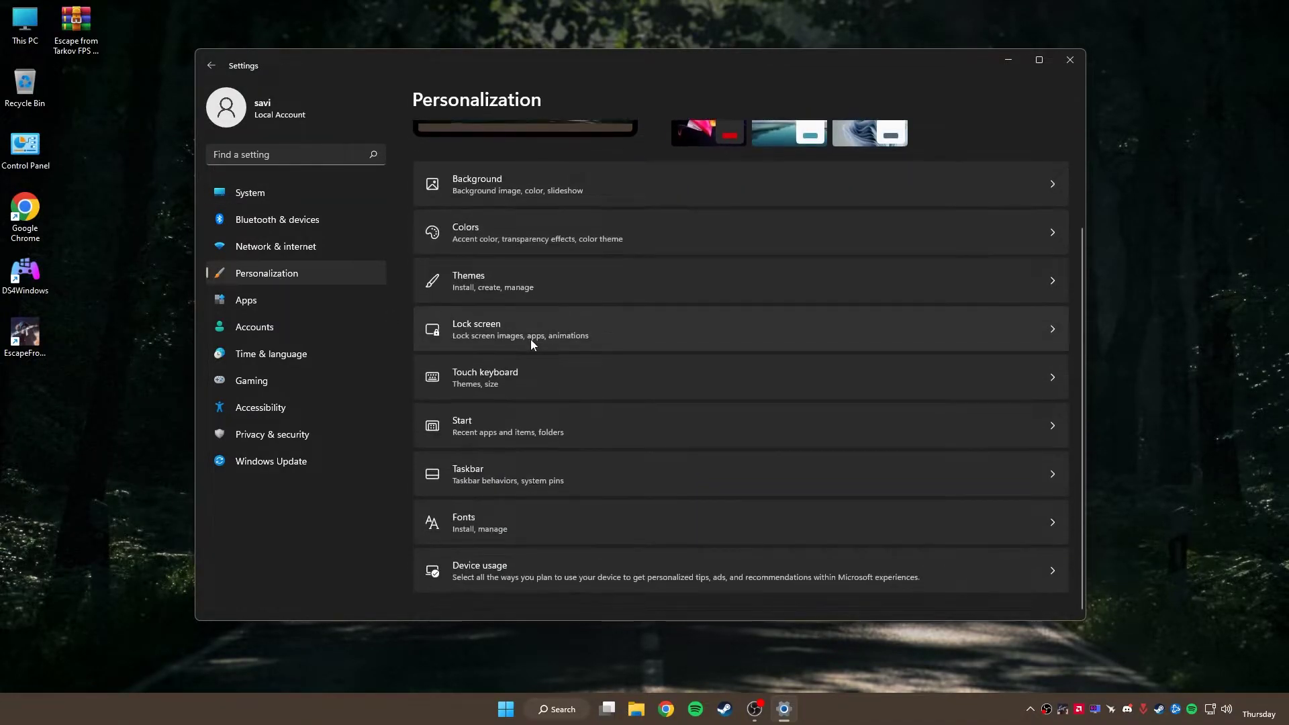
click(489, 571)
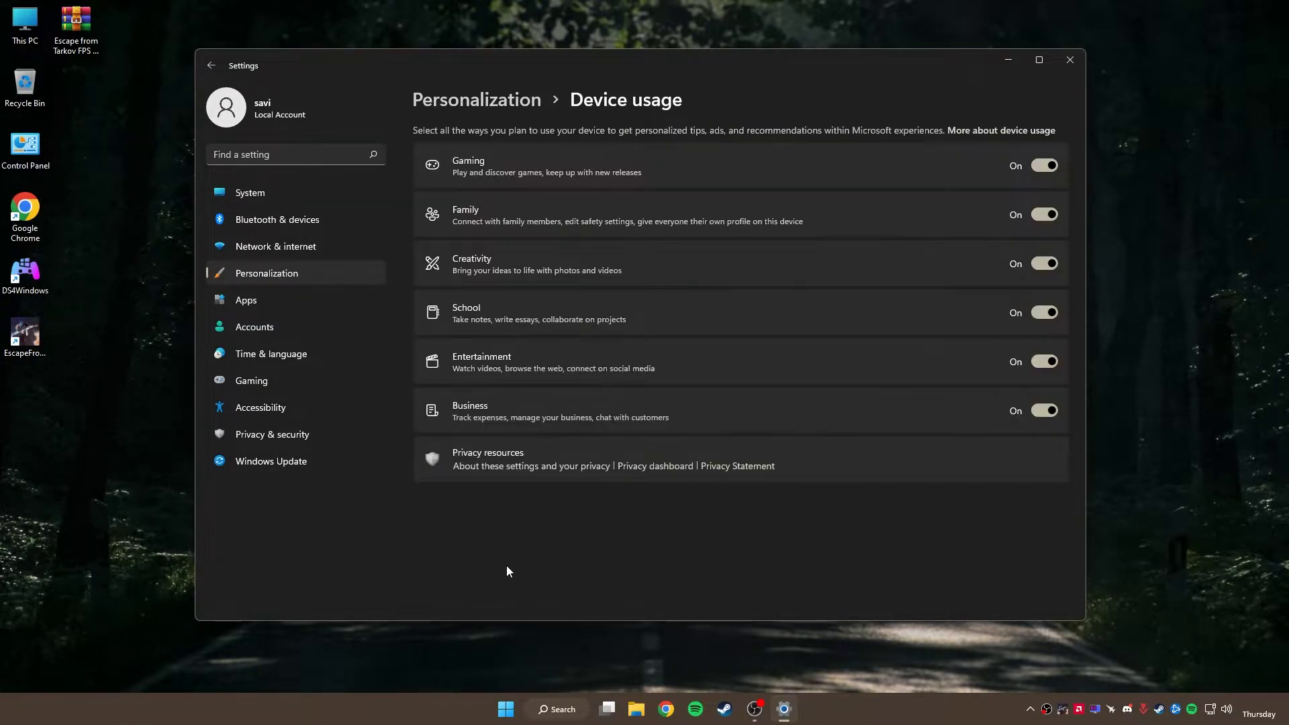
click(1042, 168)
click(1044, 261)
click(1045, 313)
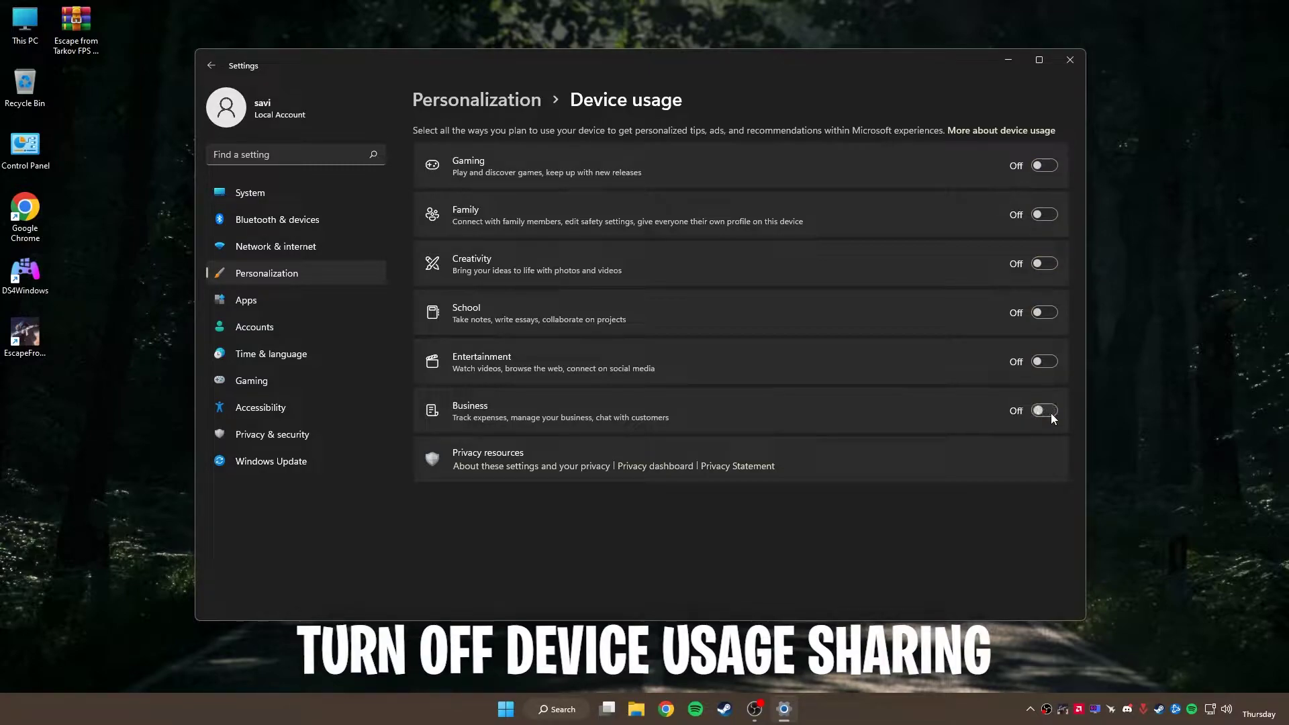
click(316, 273)
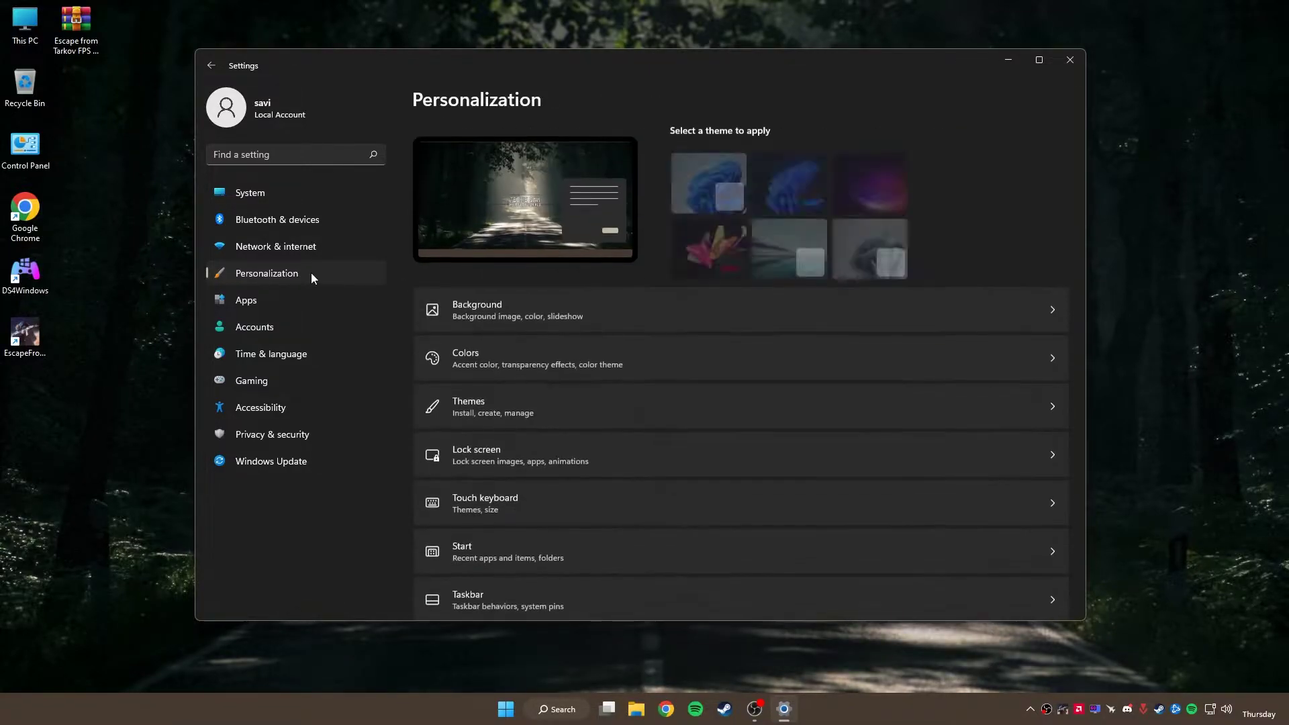
- Make sure opening Xbox Game Bar with the controller button is set to Off in the Gaming settings
click(271, 377)
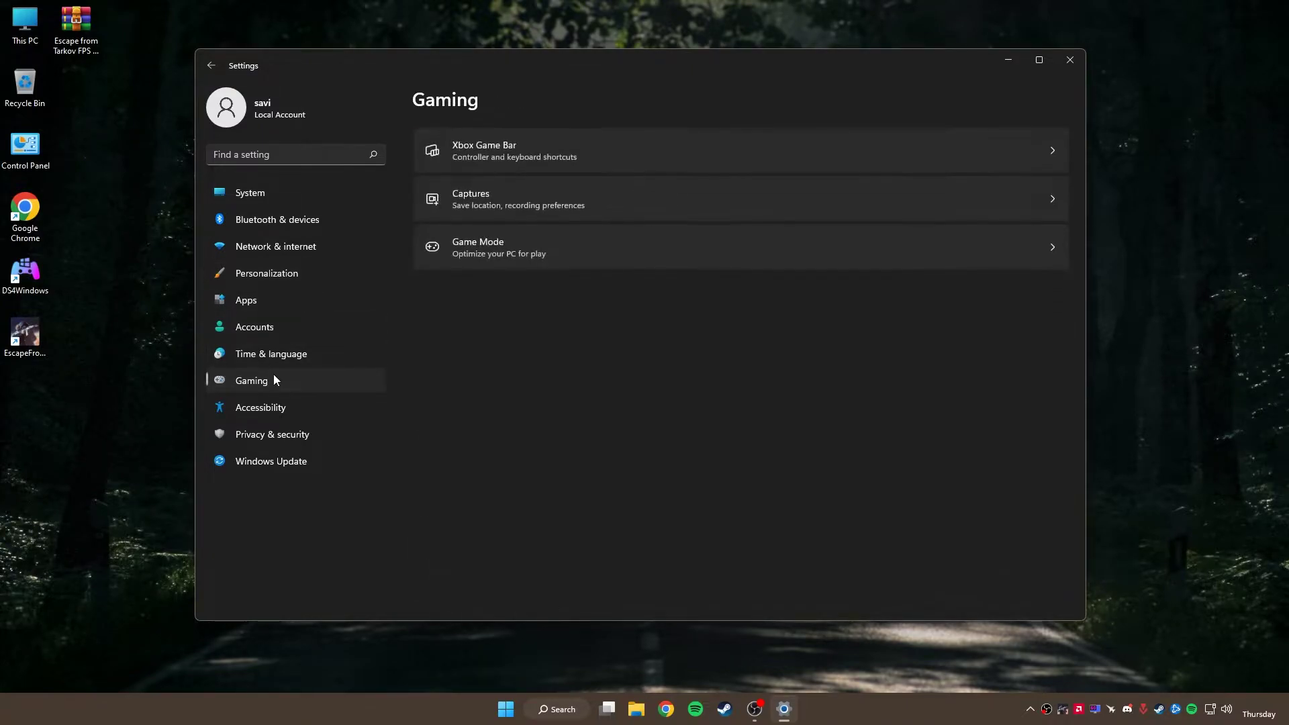
click(513, 149)
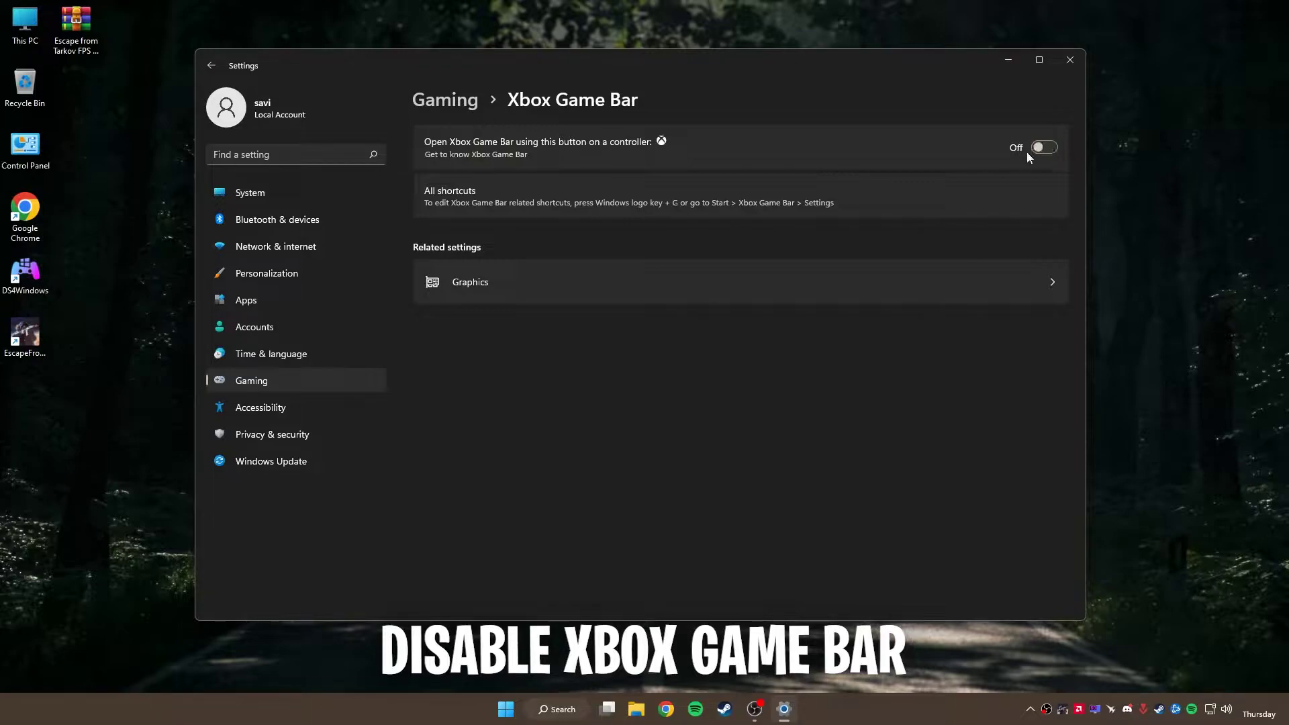
click(469, 102)
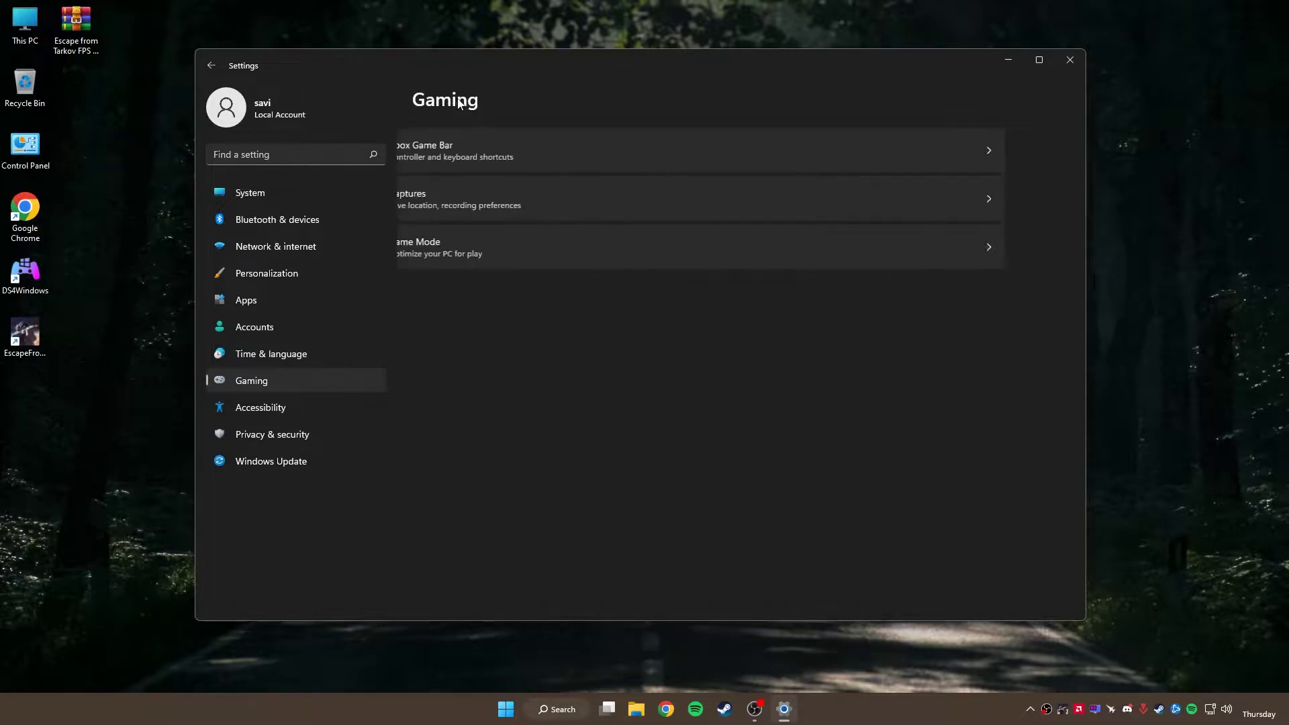
- Toggle Game Mode off and back on, leaving it On, and close Settings
click(469, 248)
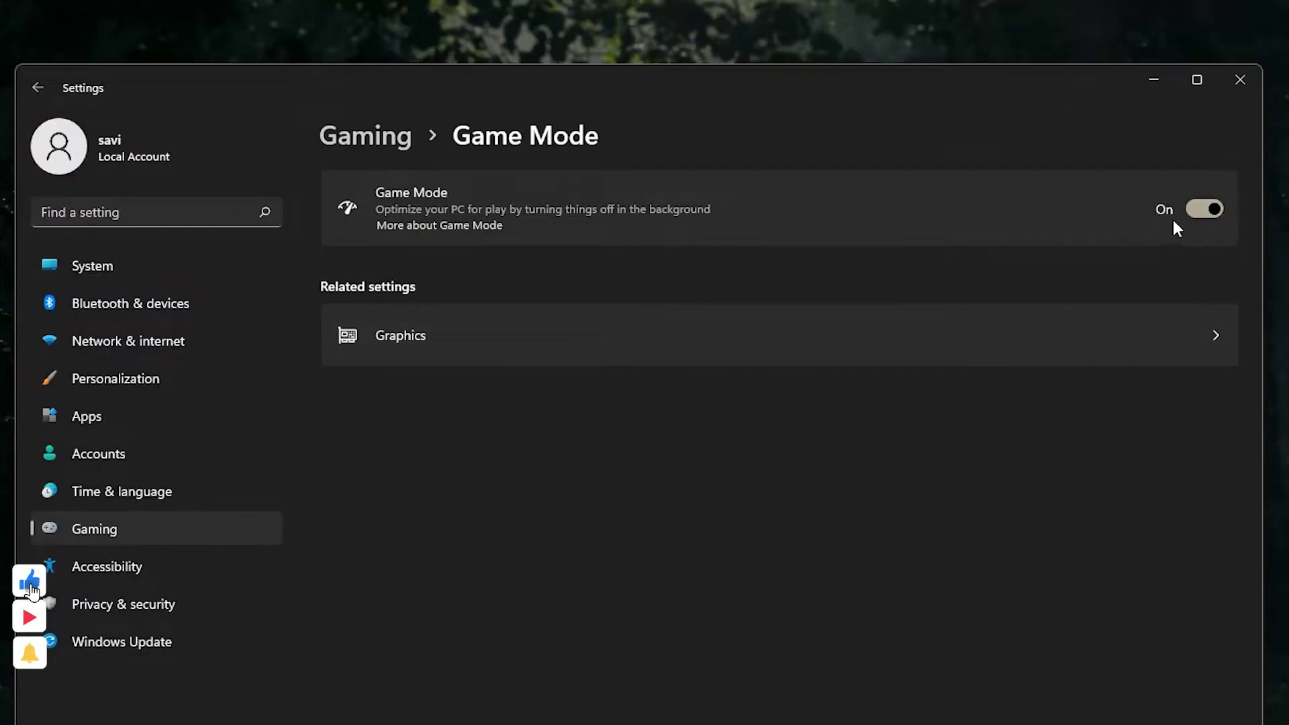
click(1178, 219)
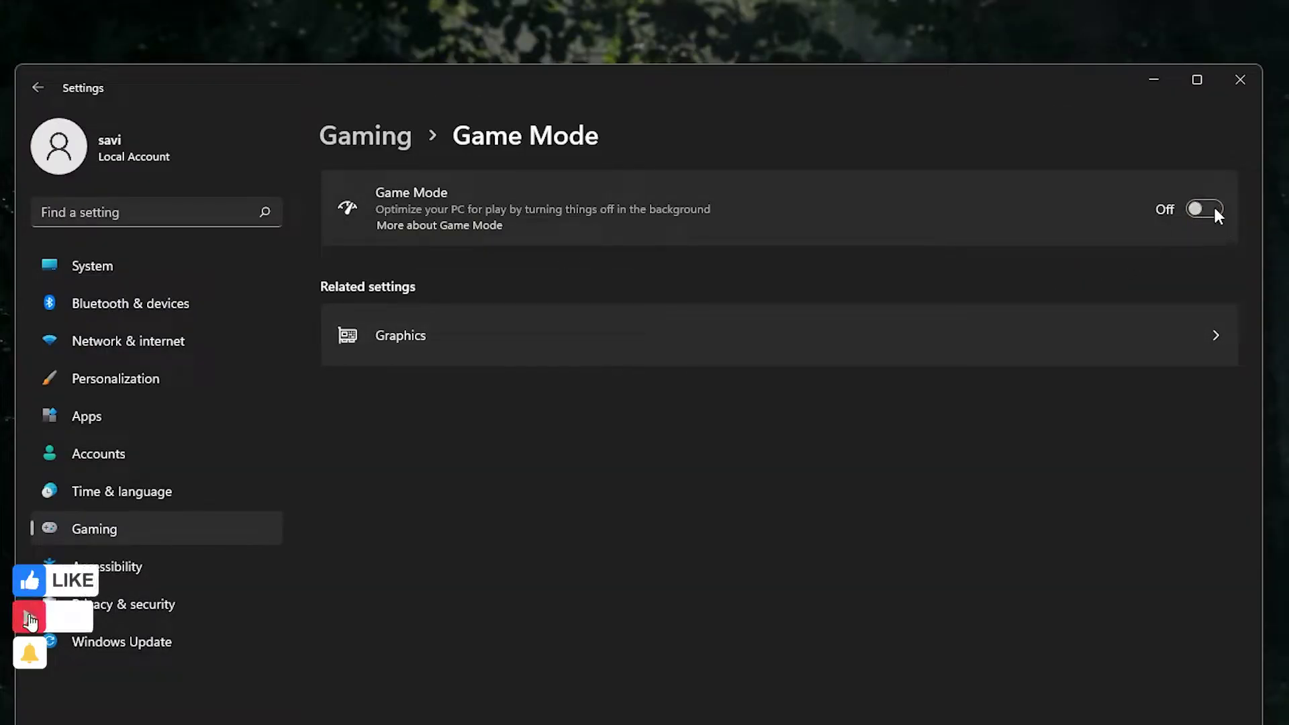
click(1206, 208)
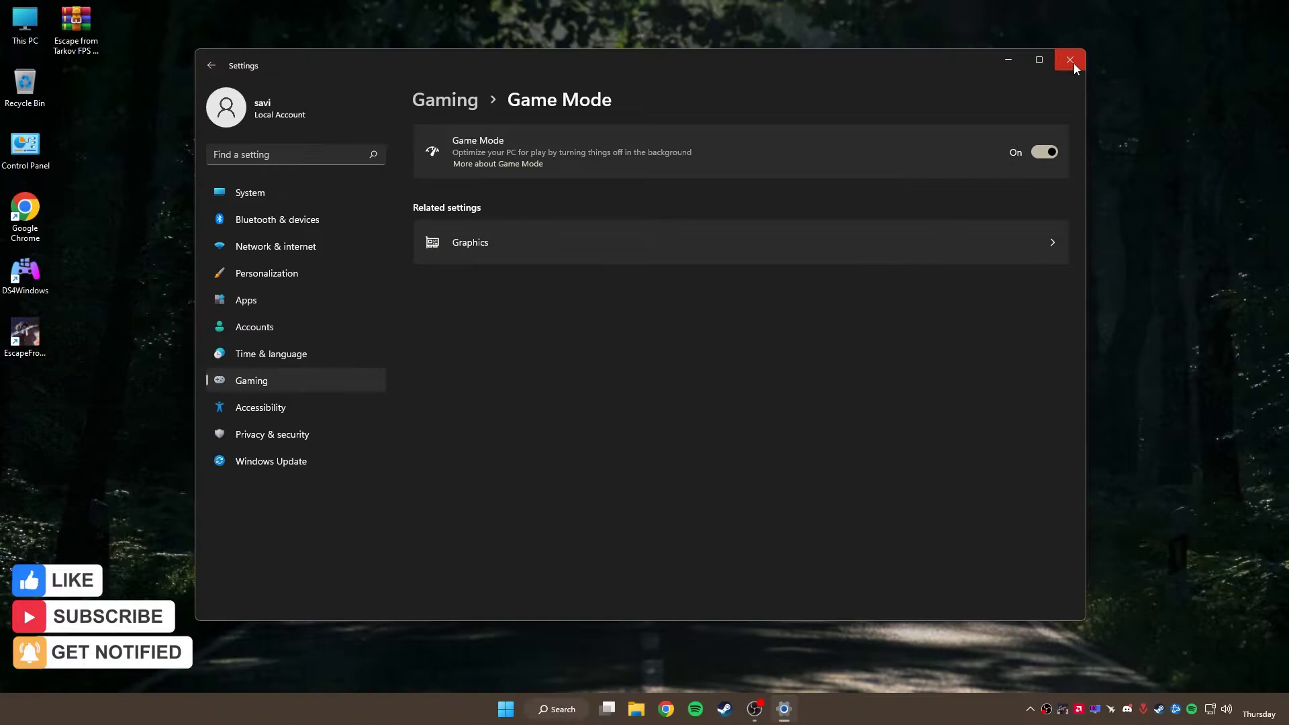
click(1243, 84)
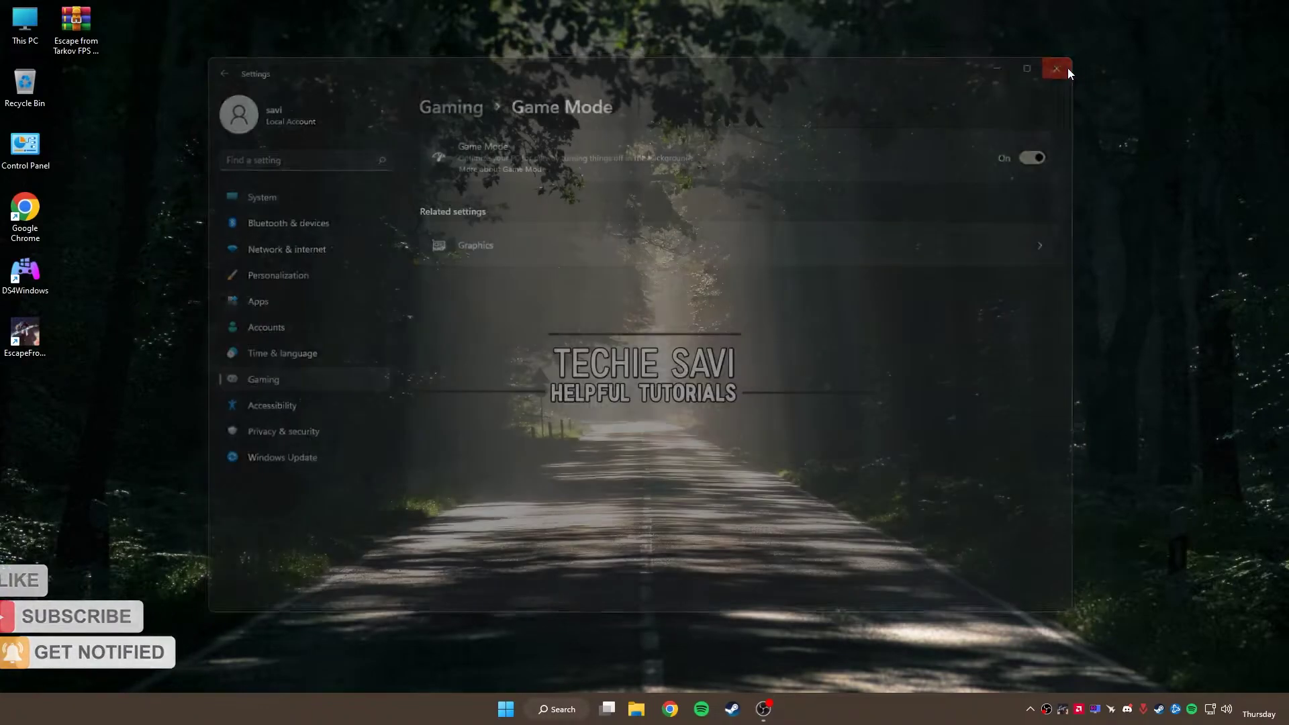
- Open System Configuration by running the MSCONFIG command
right_click(533, 716)
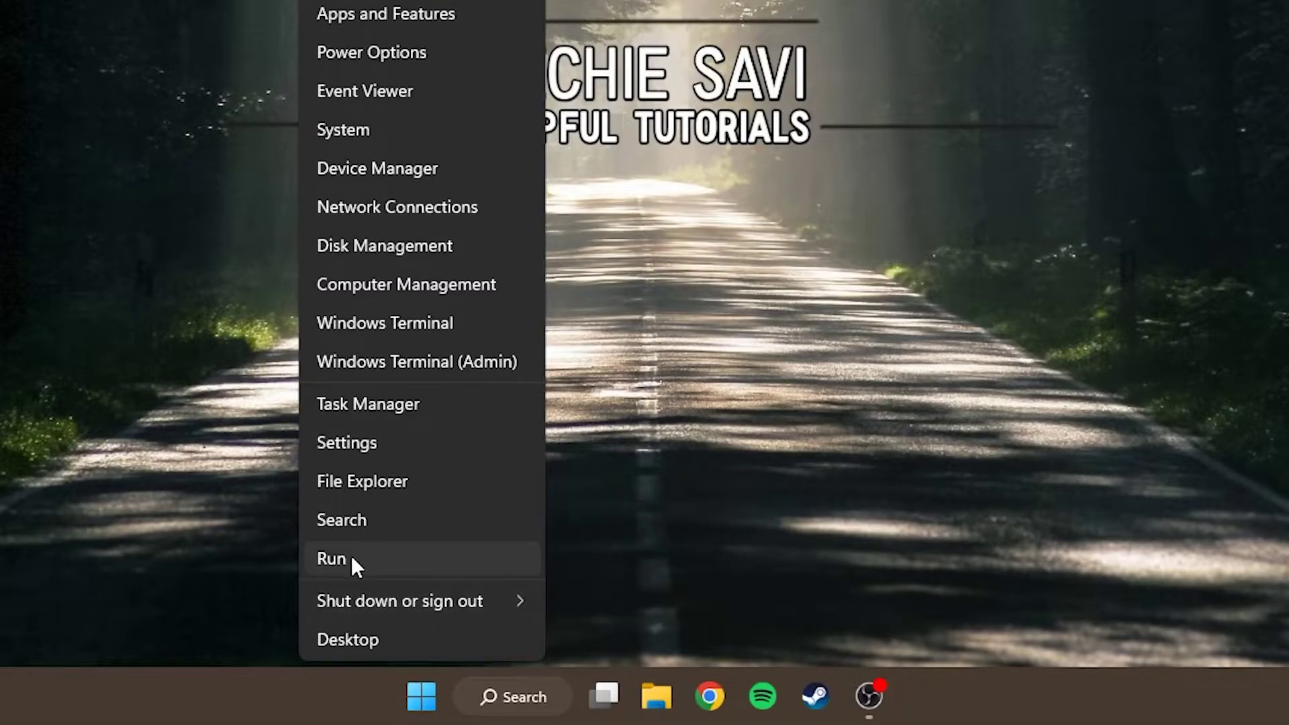
click(347, 558)
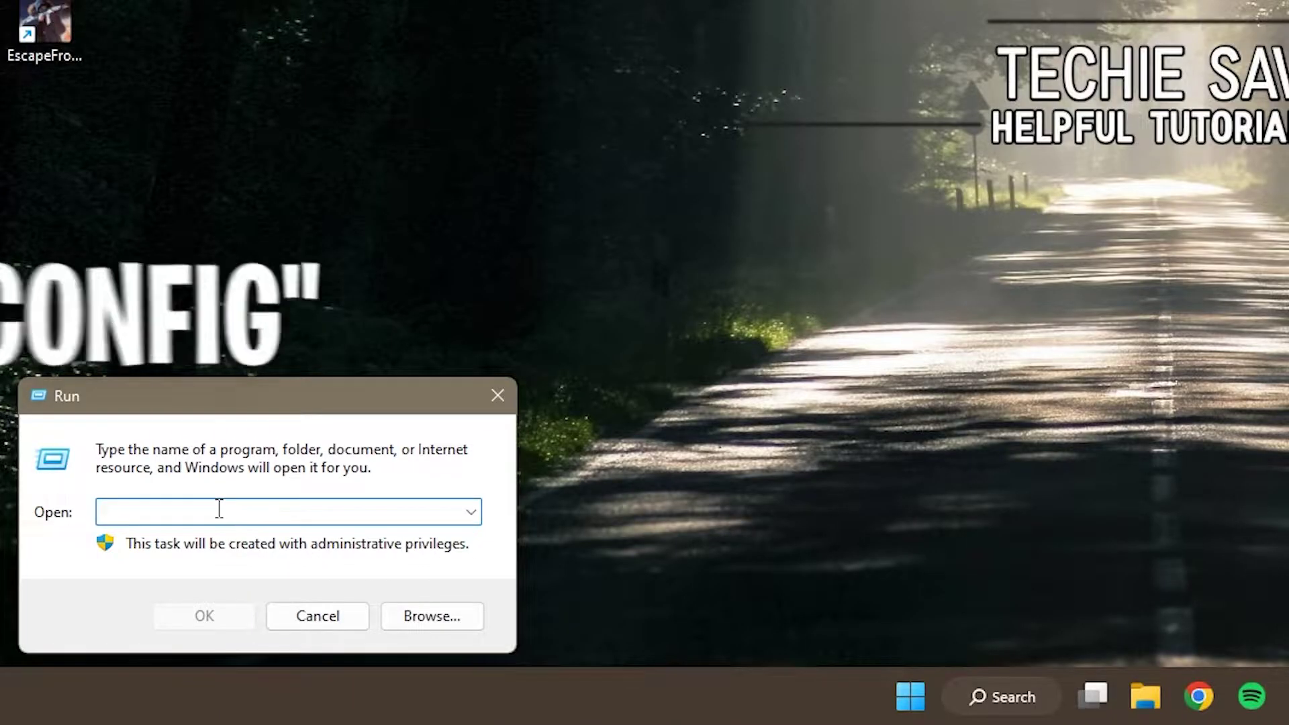
text(MSCONFIG)
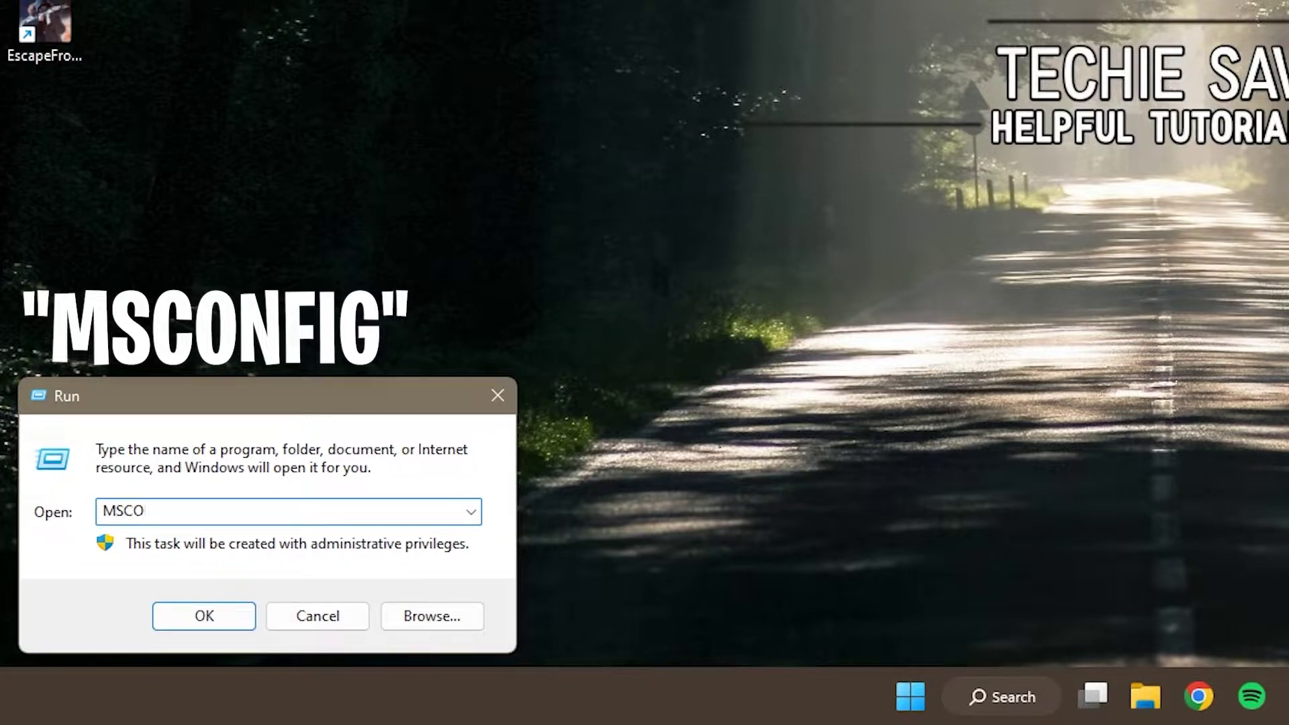
double_click(245, 508)
key(End)
click(220, 608)
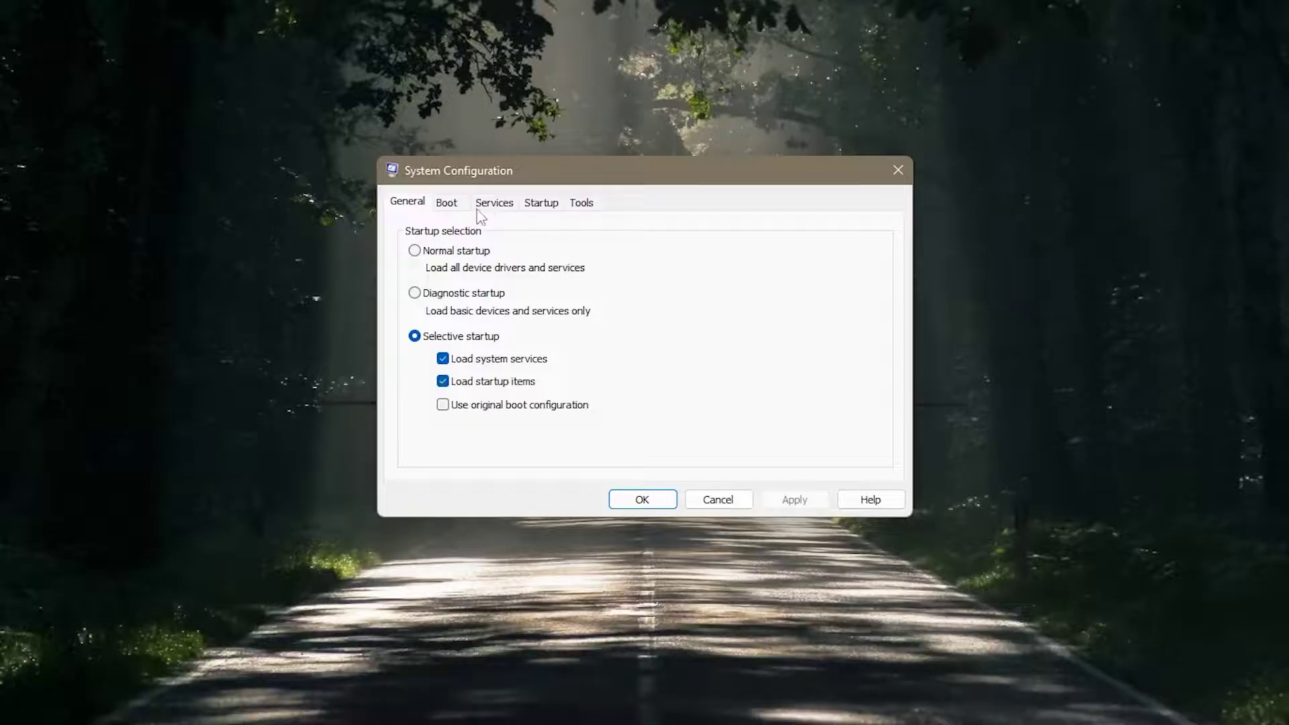
- Hide all Microsoft services in System Configuration's list of services
click(535, 249)
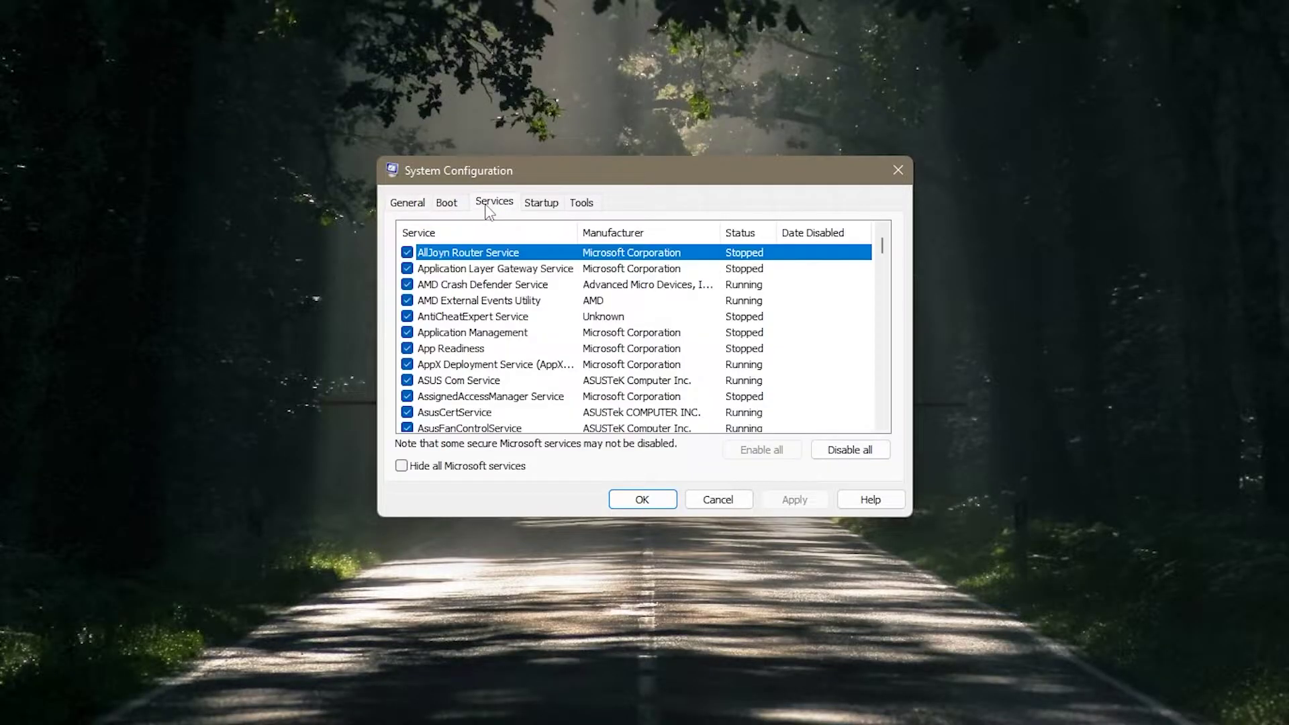
click(402, 466)
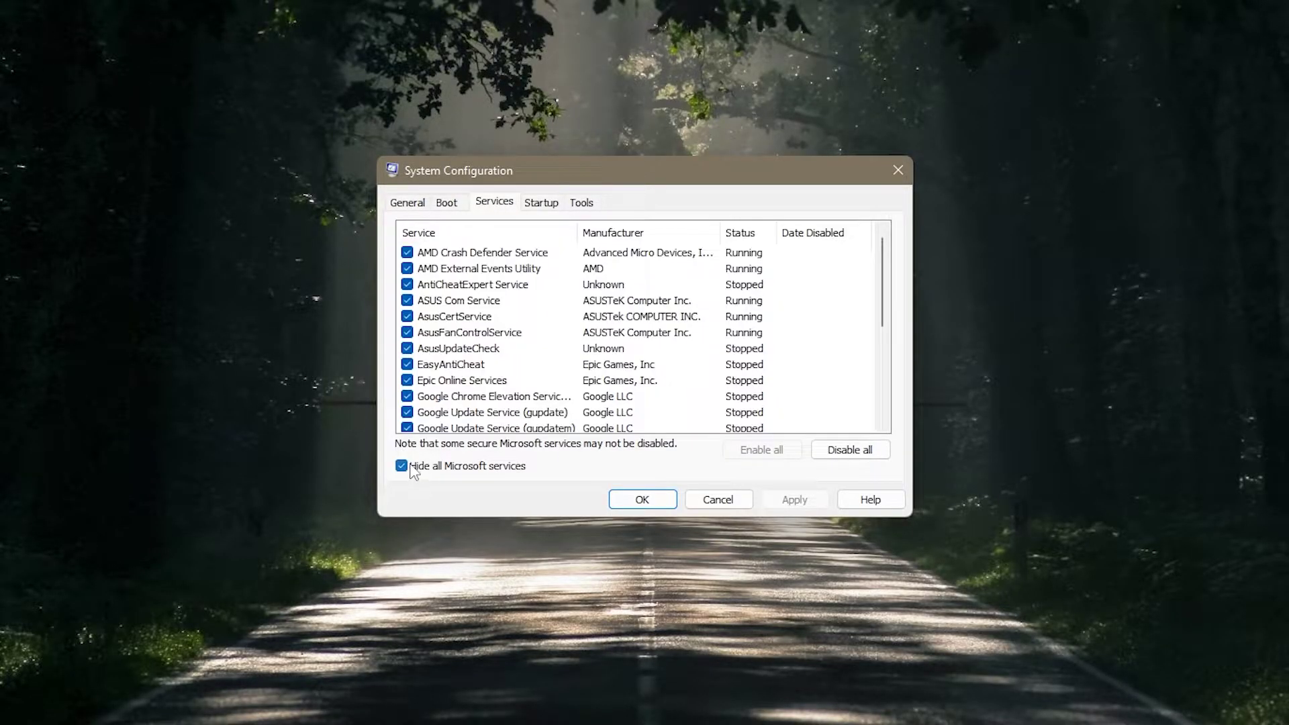
scroll(455, 390, down, 2)
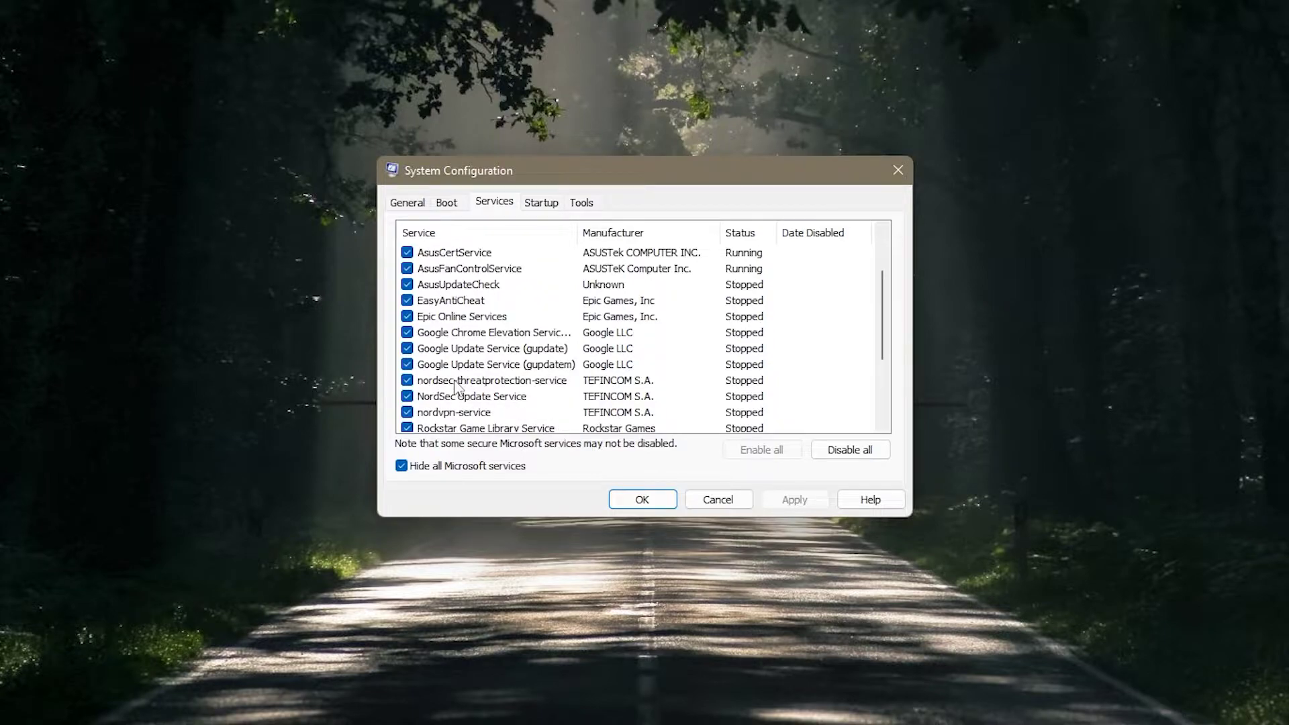
- Disable the Google, NordSec, nordvpn, Rockstar Game Library and Set Timer Resolution services and apply the changes
click(407, 333)
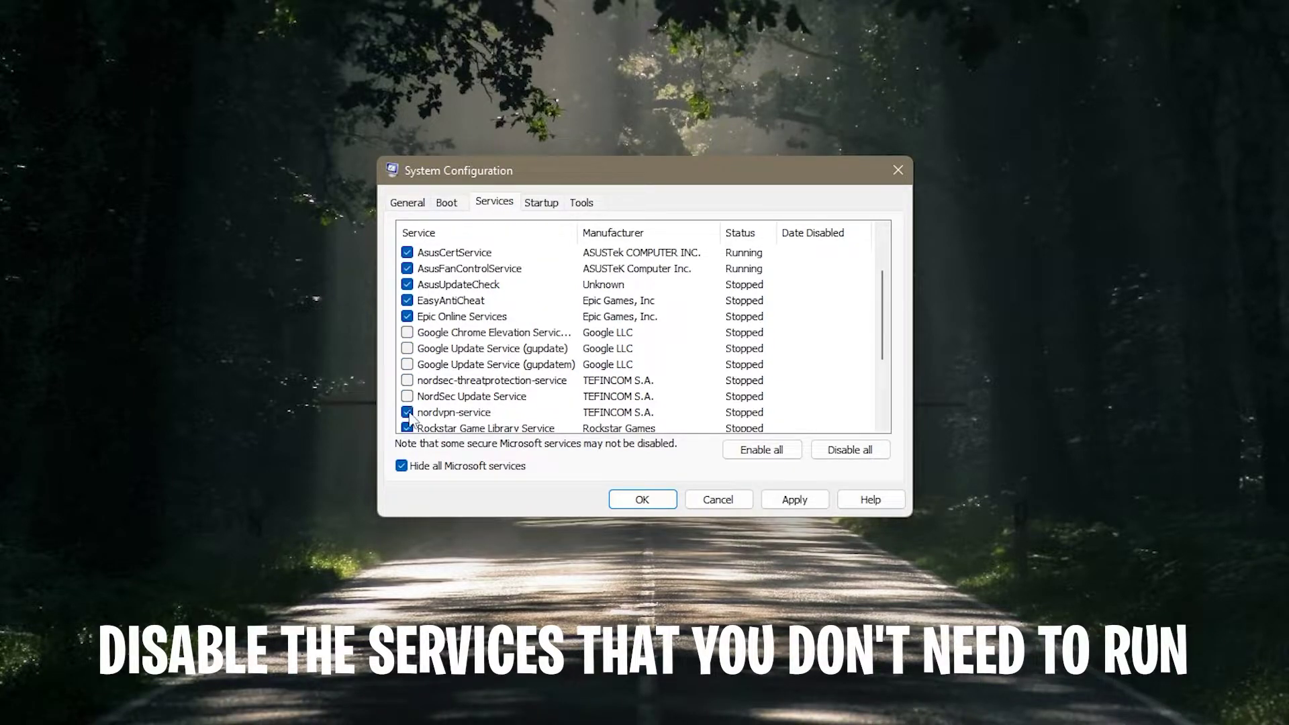
click(407, 412)
scroll(408, 415, down, 2)
click(407, 365)
scroll(410, 369, down, 1)
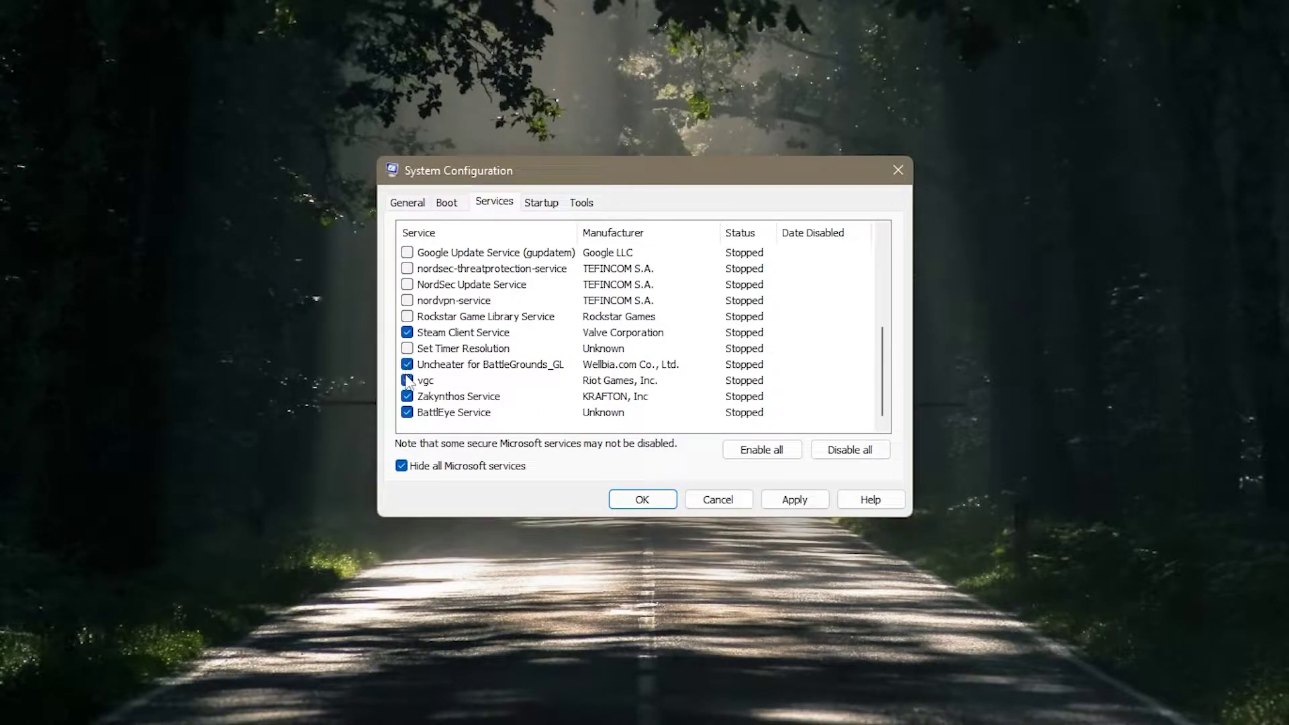
scroll(468, 412, up, 4)
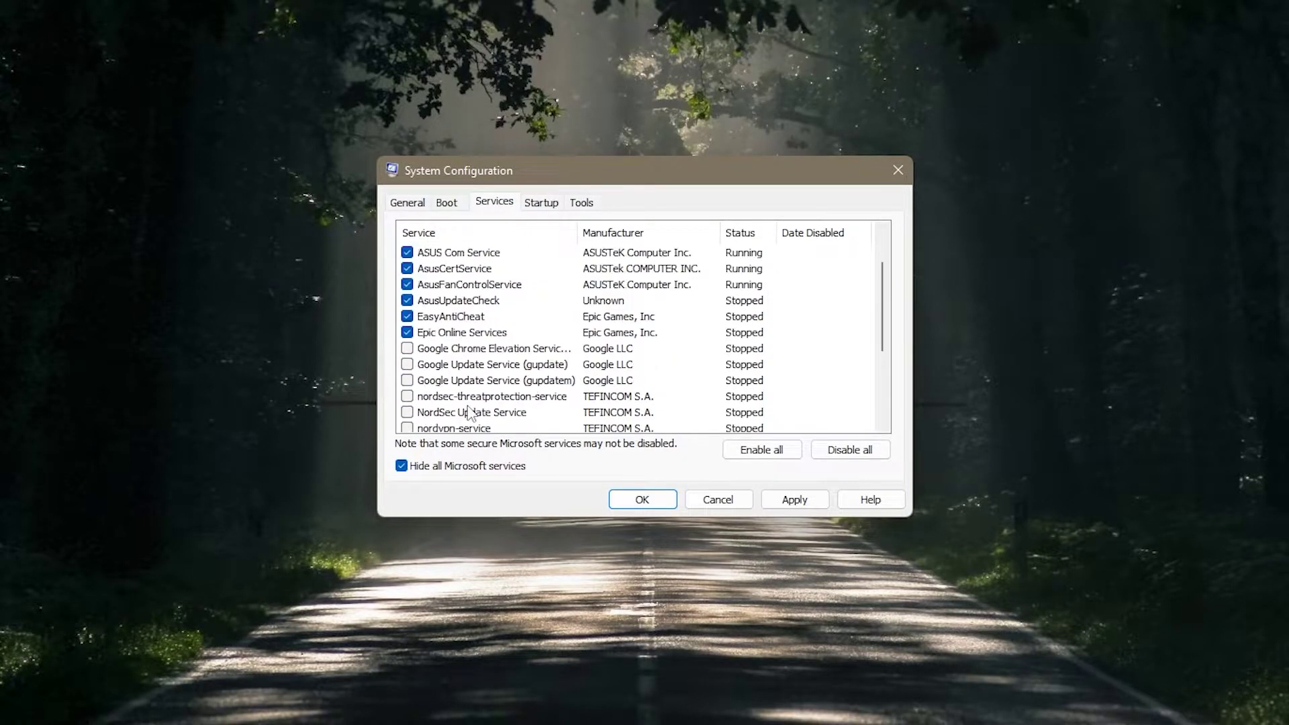
click(775, 500)
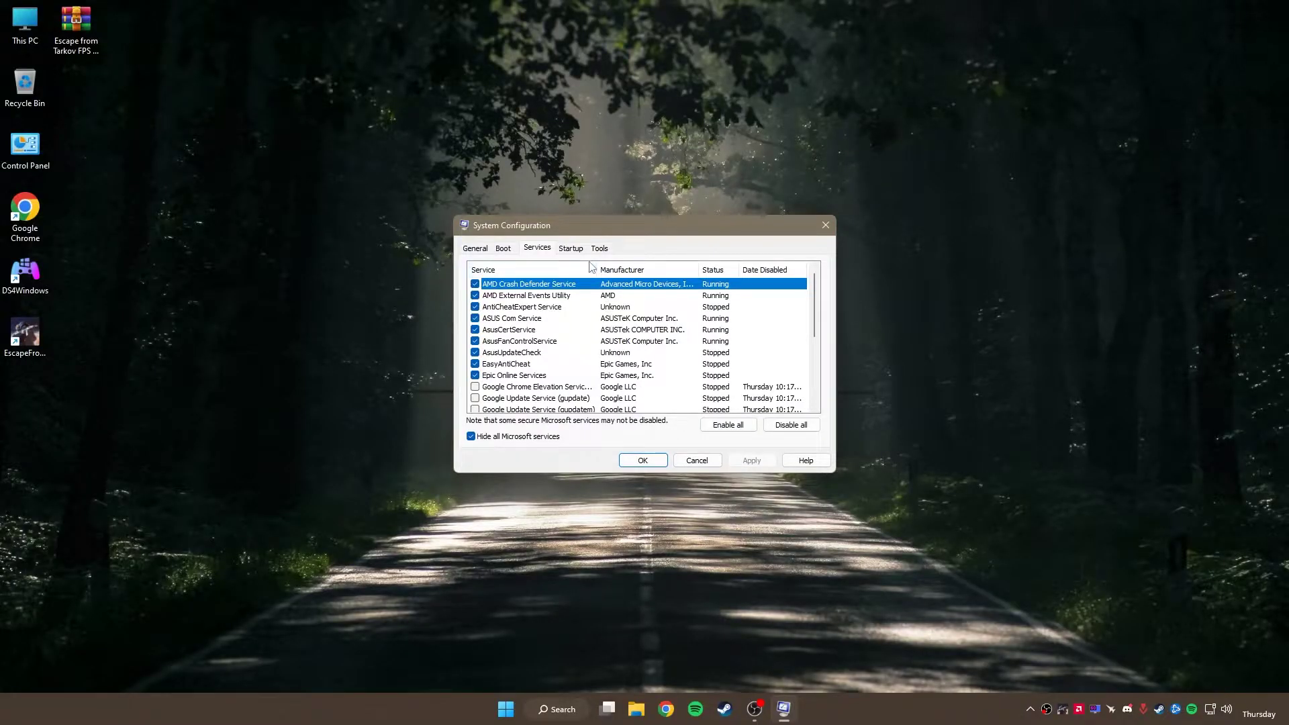
- Open Task Manager's startup list from System Configuration and disable Xbox App Services at startup
click(577, 250)
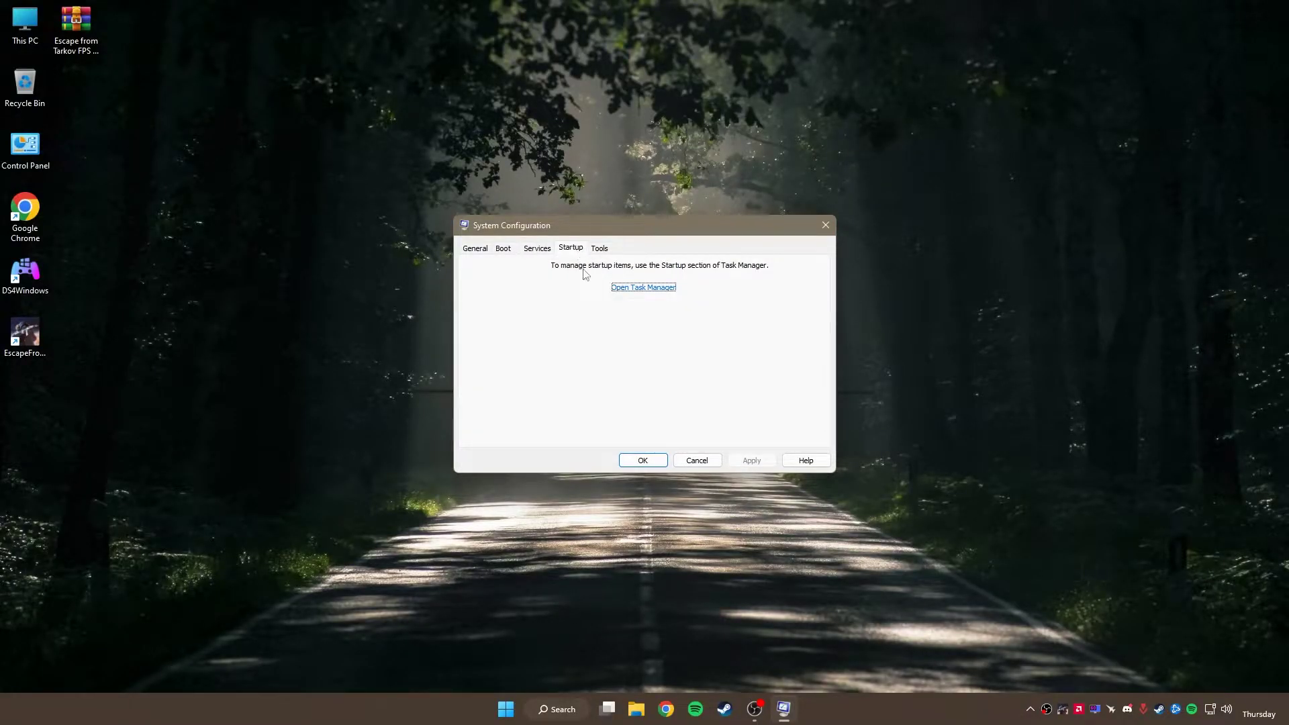
click(643, 288)
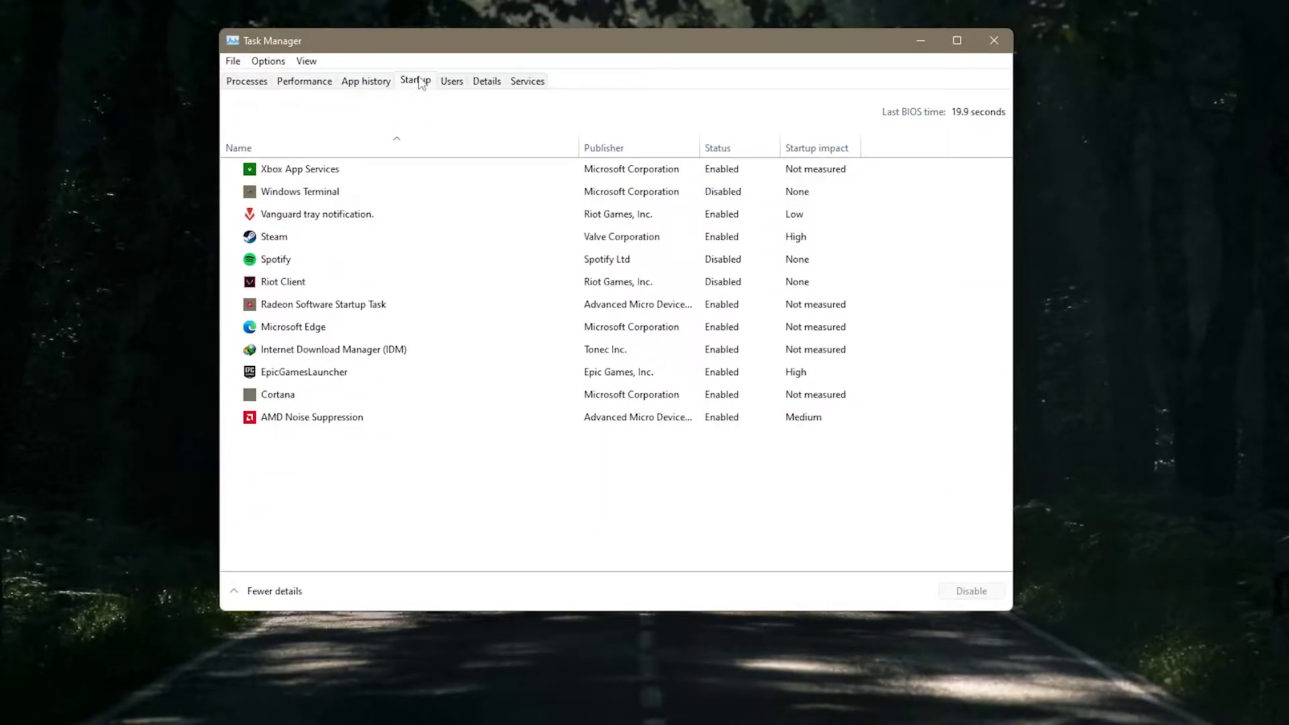
click(544, 173)
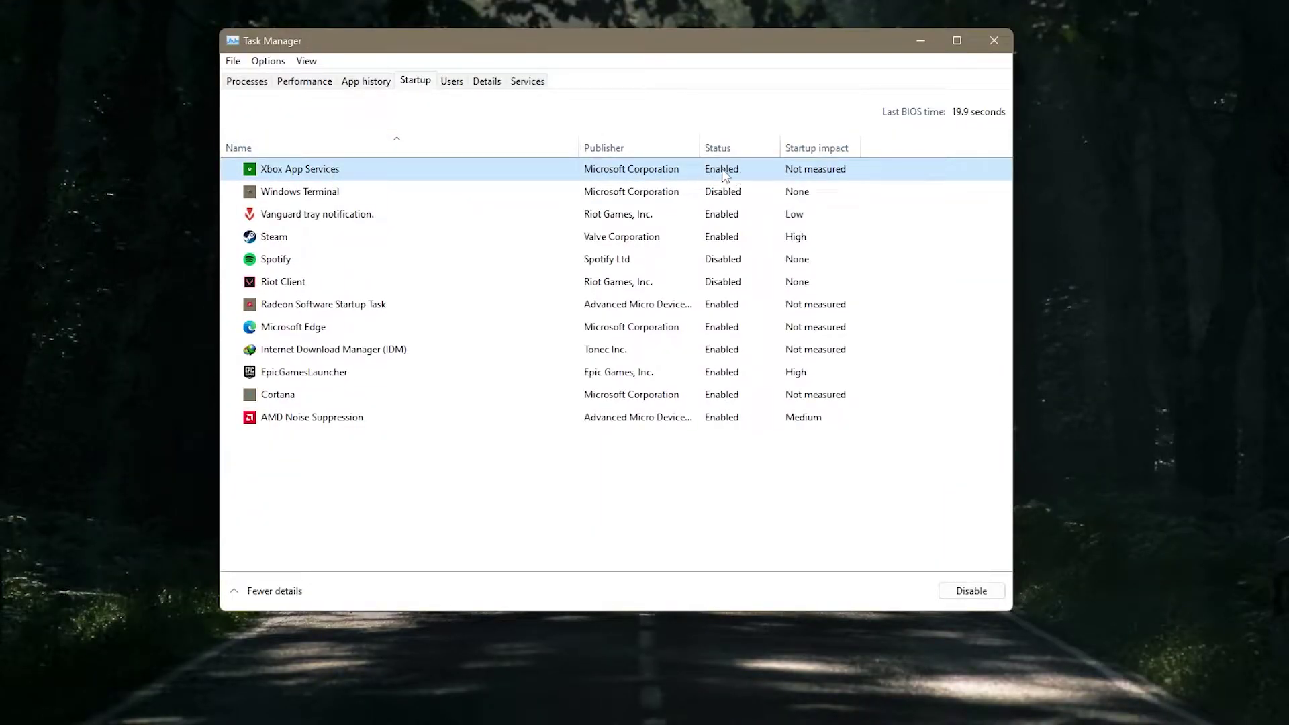
right_click(334, 171)
click(353, 195)
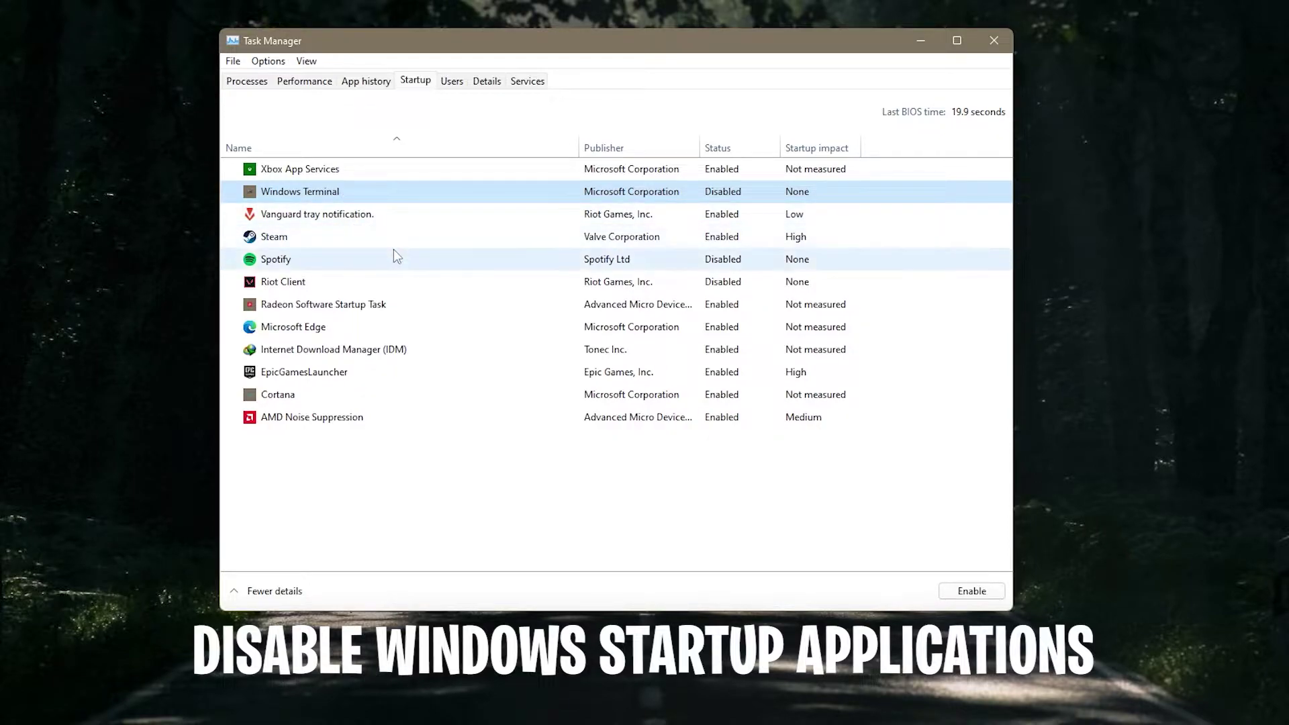
- Disable Microsoft Edge, Internet Download Manager (IDM) and Cortana at startup, and close Task Manager and System Configuration
click(310, 334)
right_click(305, 338)
click(317, 371)
click(319, 350)
right_click(319, 352)
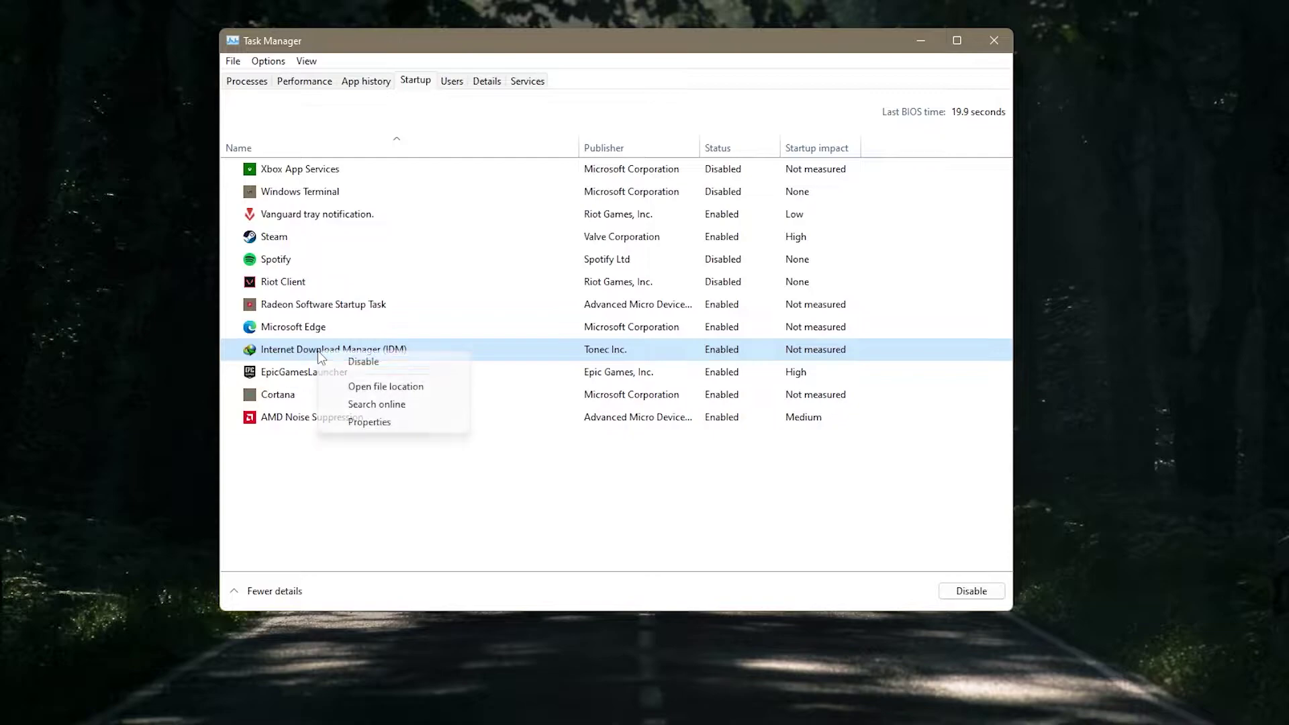
click(349, 362)
click(303, 397)
right_click(289, 401)
click(316, 445)
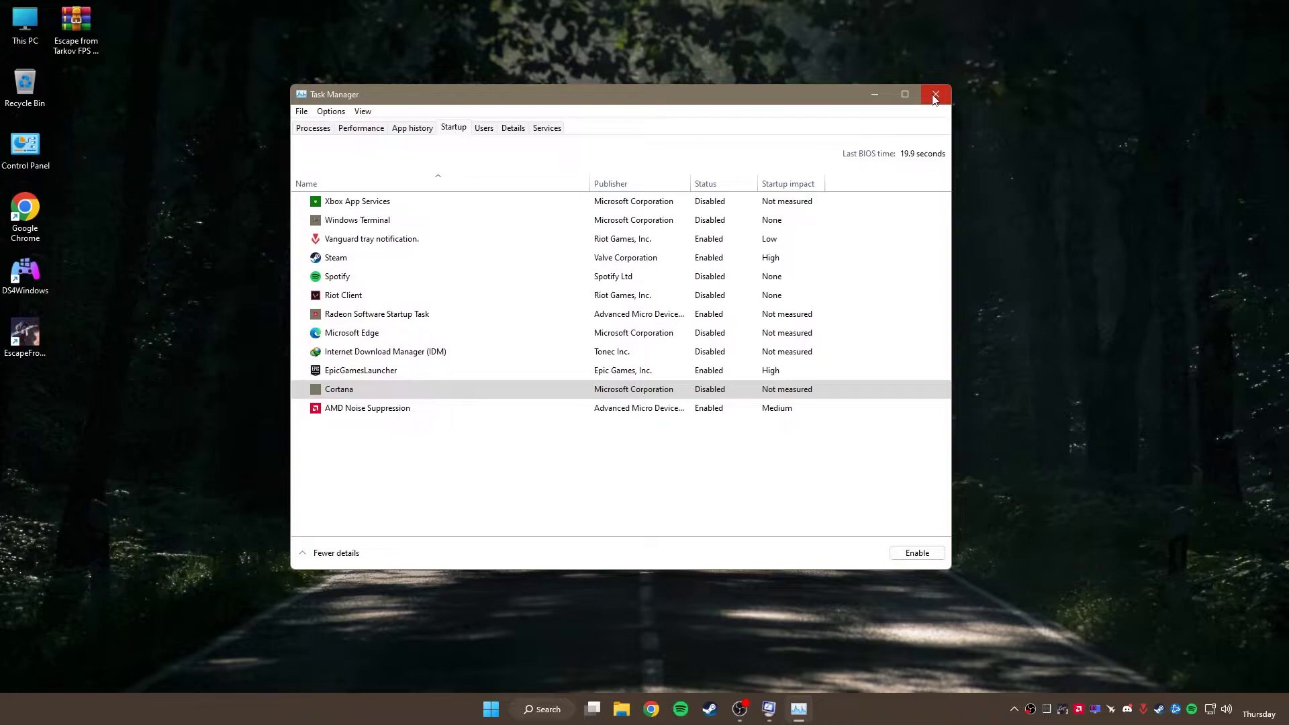
click(993, 40)
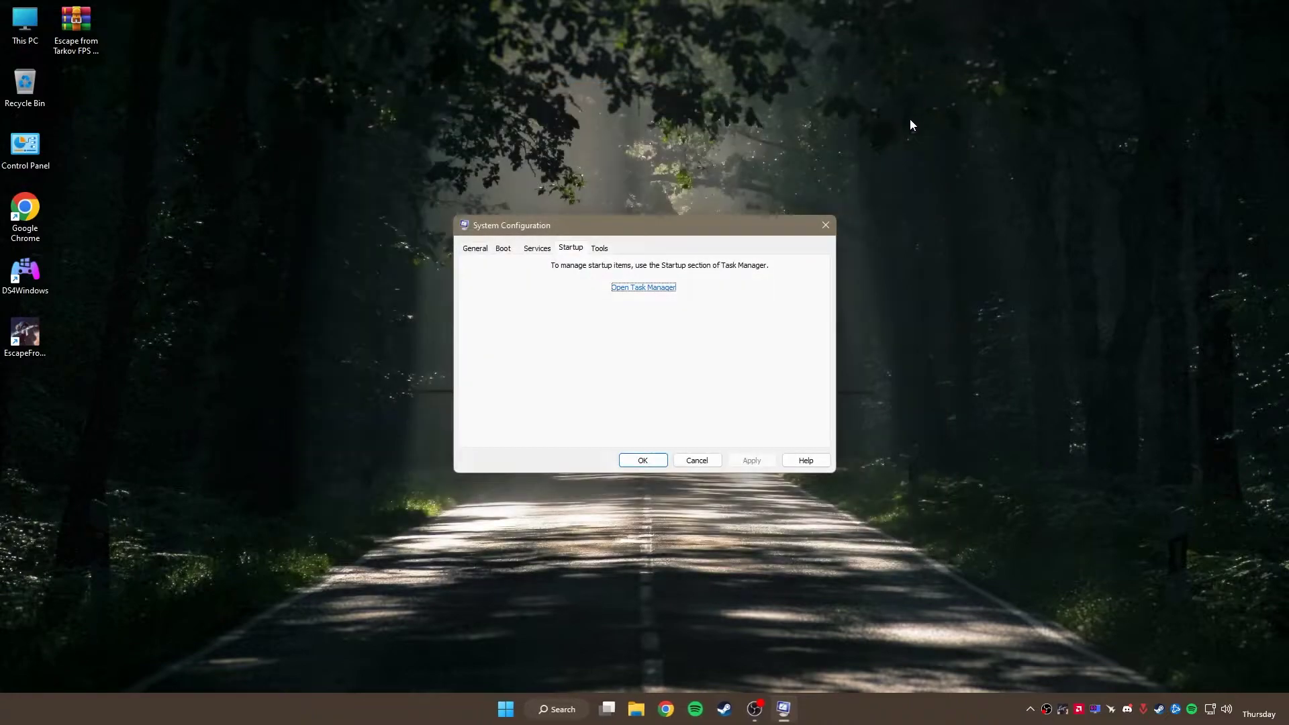
click(643, 461)
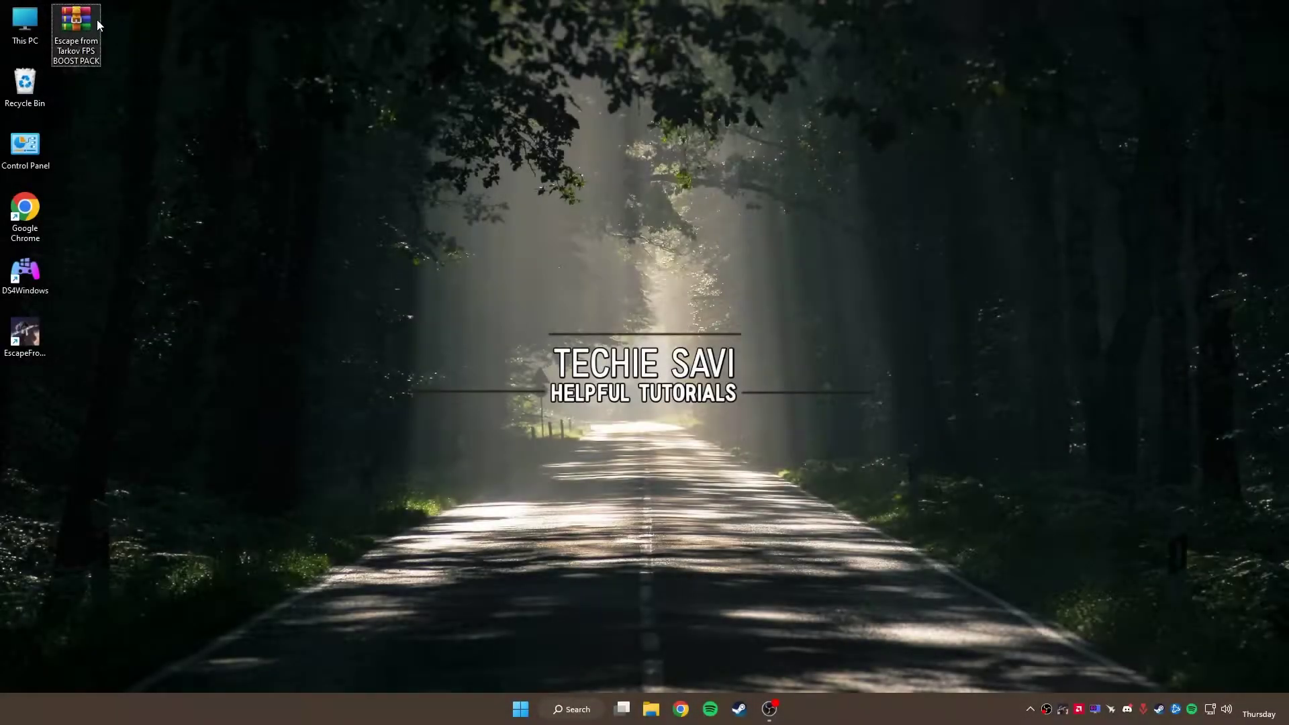
- Extract the Escape from Tarkov FPS BOOST PACK folder from its desktop archive to the desktop with WinRAR
drag(87, 27, 442, 294)
right_click(440, 290)
click(460, 331)
double_click(168, 239)
drag(138, 278, 161, 241)
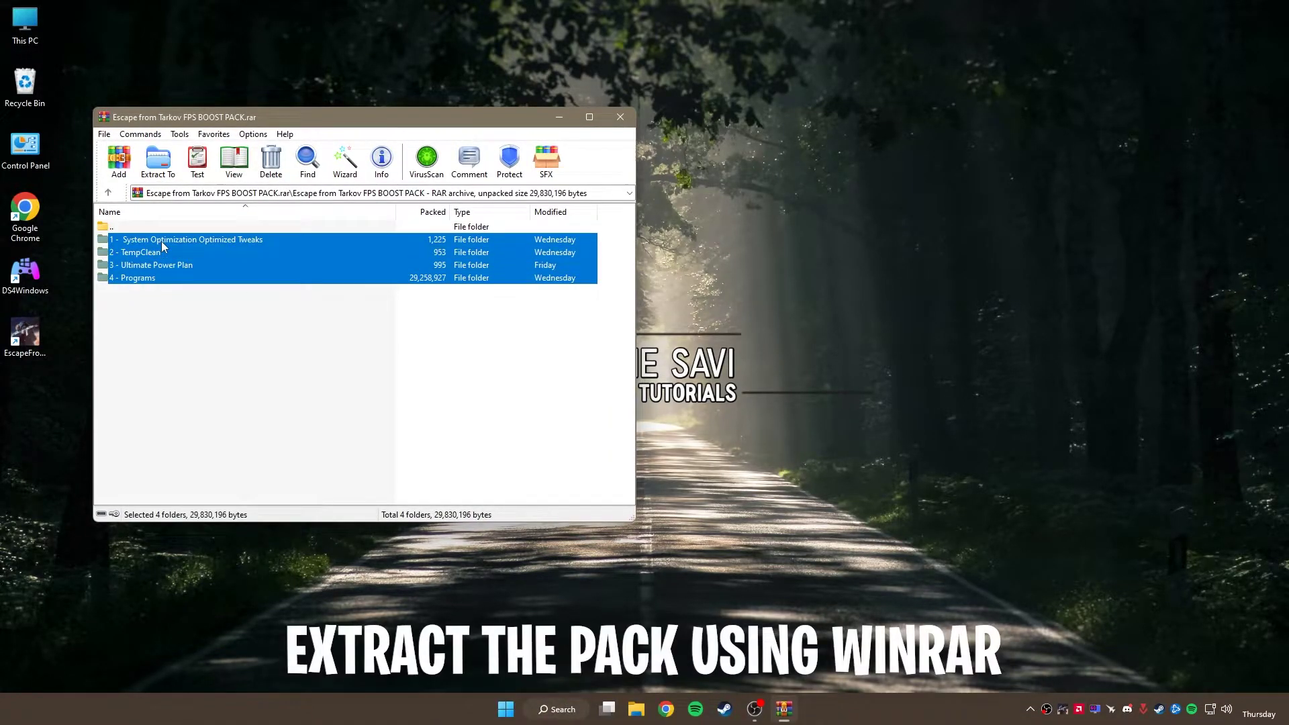
click(107, 193)
drag(615, 262, 658, 266)
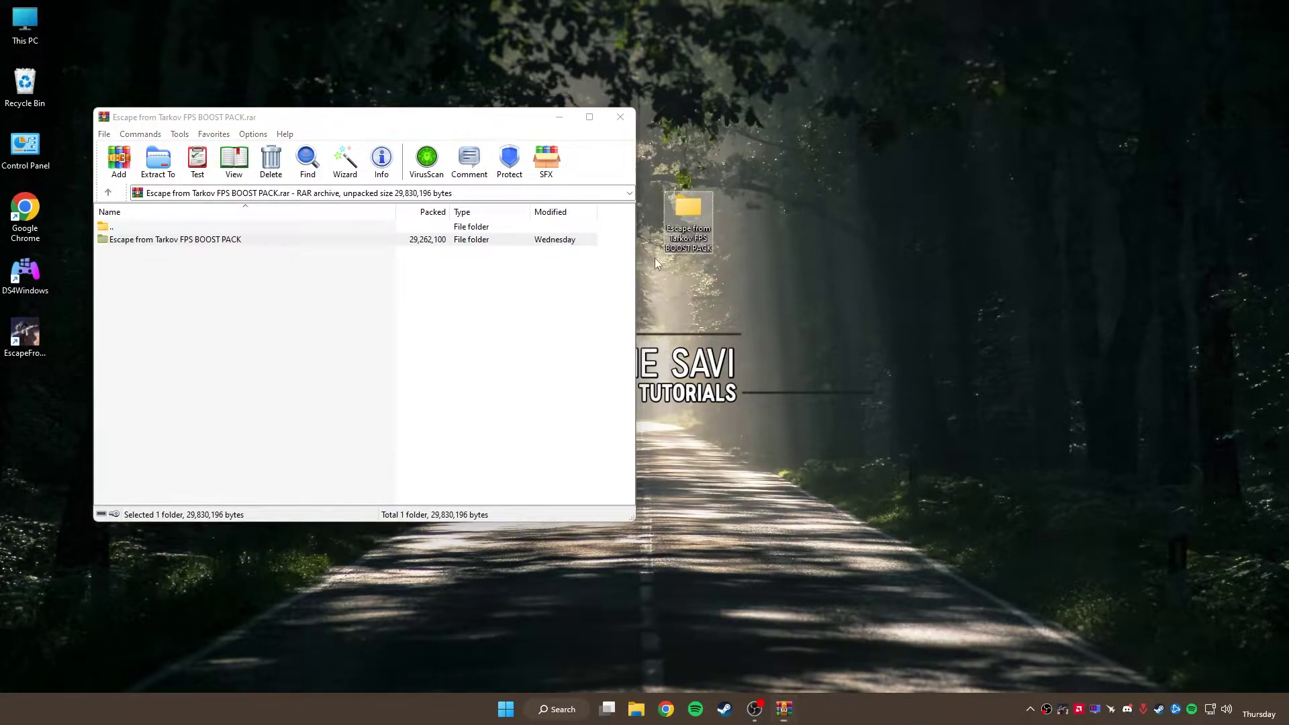
click(620, 118)
- Place the extracted folder below the archive on the desktop and open its "1 - System Optimization Optimized Tweaks" subfolder
drag(689, 214, 429, 358)
right_click(434, 347)
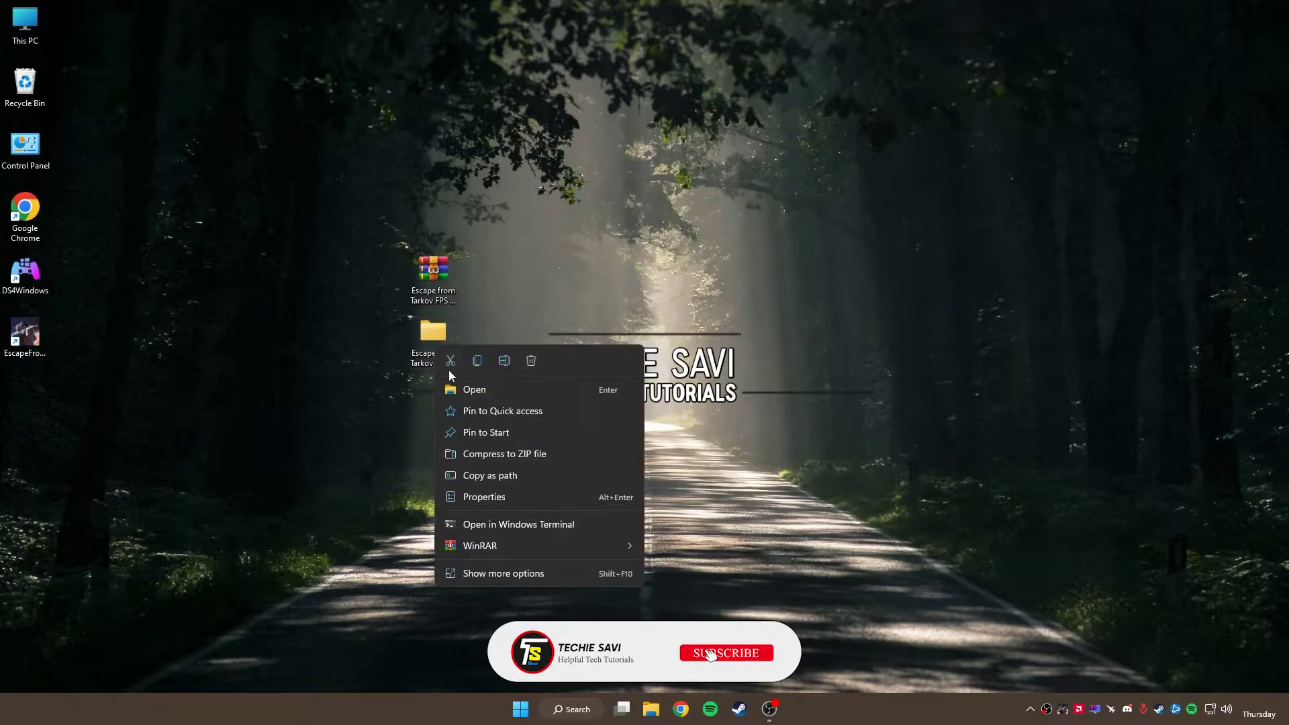
click(466, 389)
drag(388, 302, 440, 191)
click(400, 200)
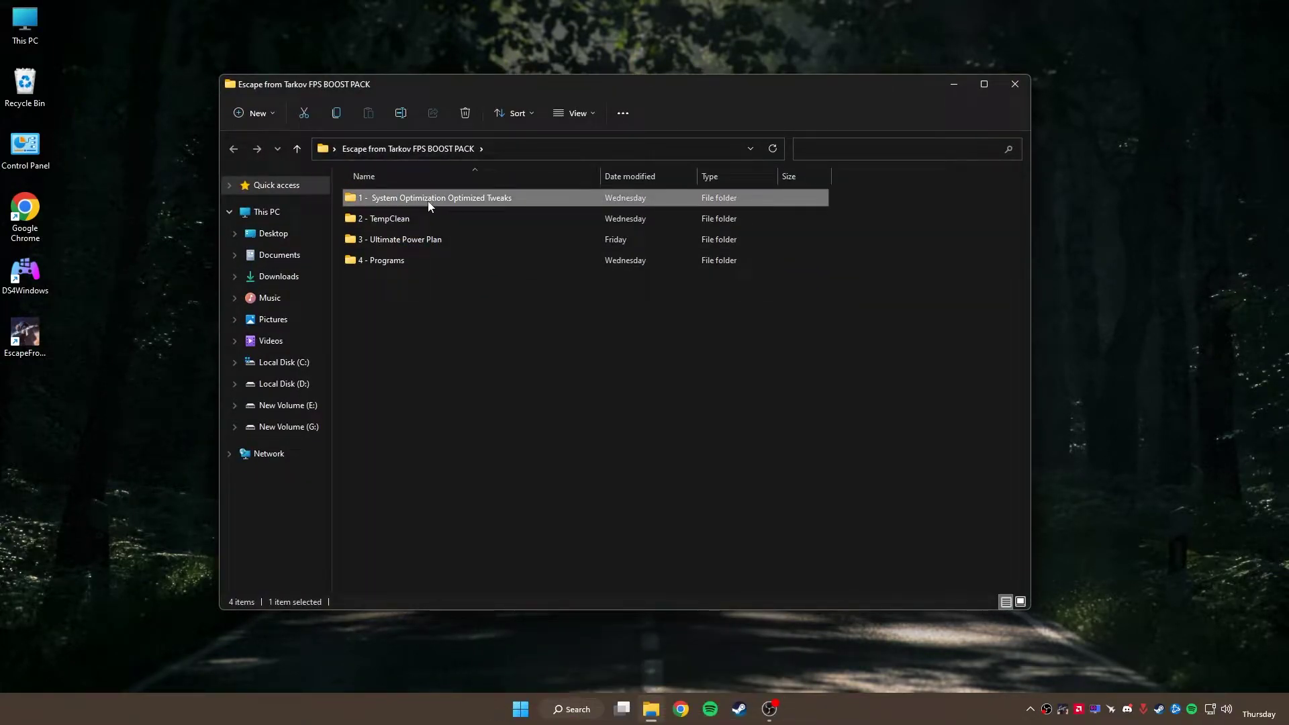
double_click(430, 205)
drag(423, 295, 441, 180)
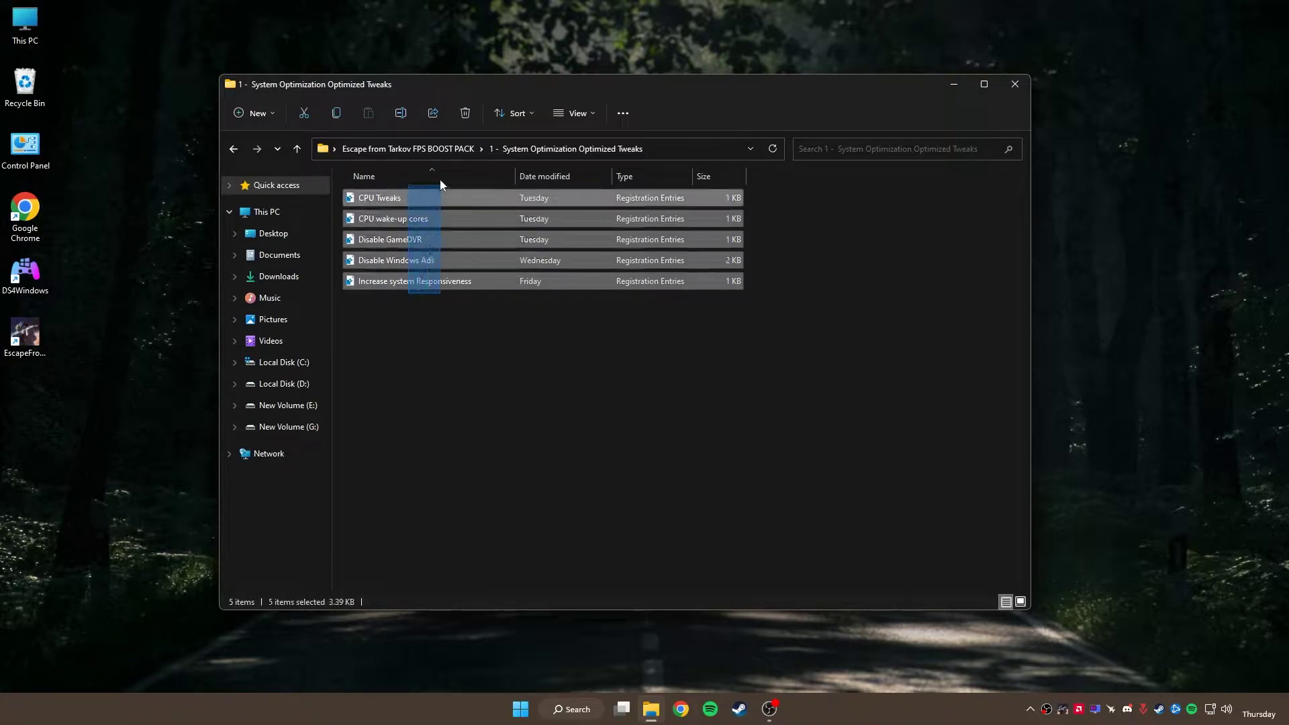
click(454, 297)
- Search Windows for "Restore point" and open the Create a restore point settings
click(576, 707)
text(Restore p)
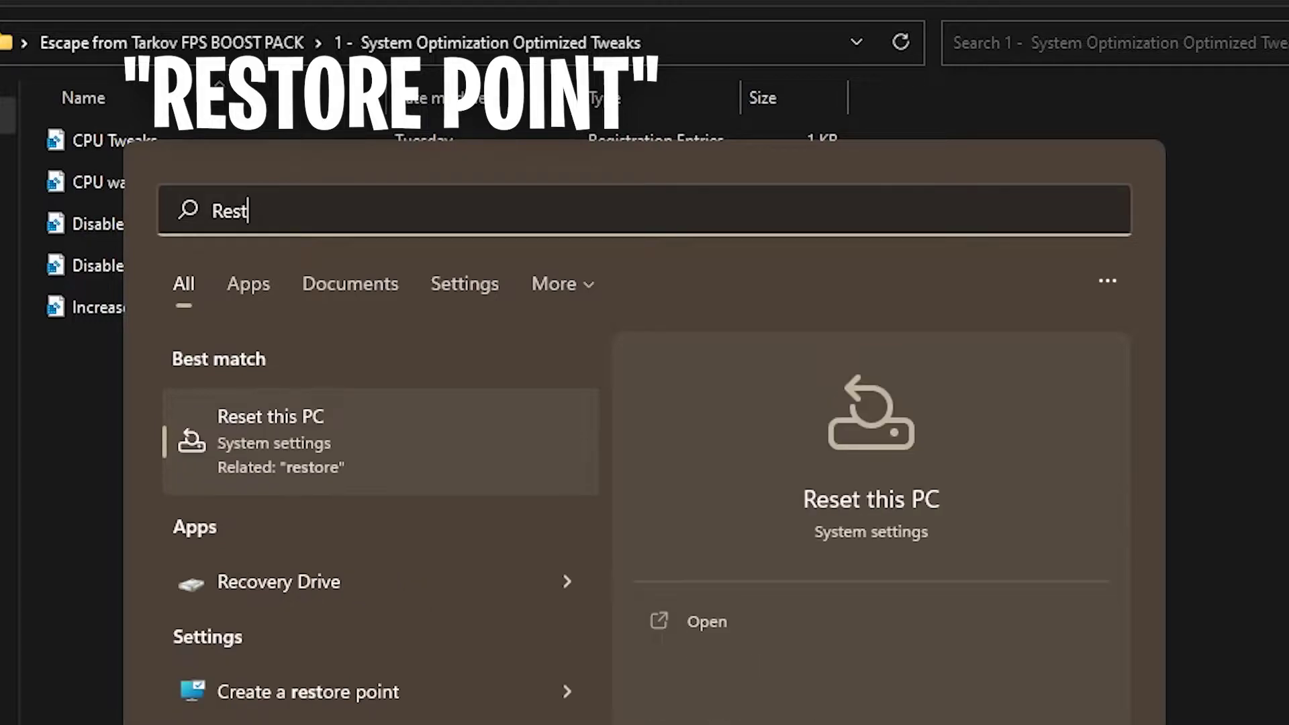
text(oint)
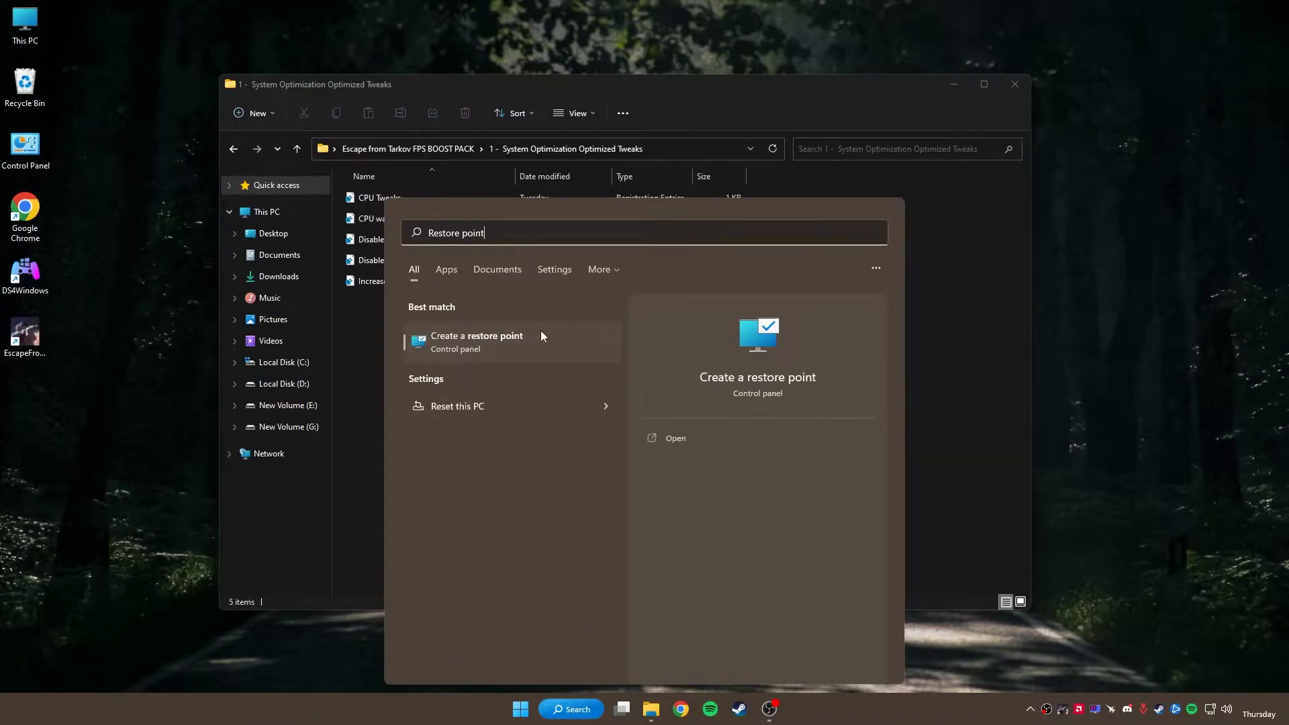
click(670, 438)
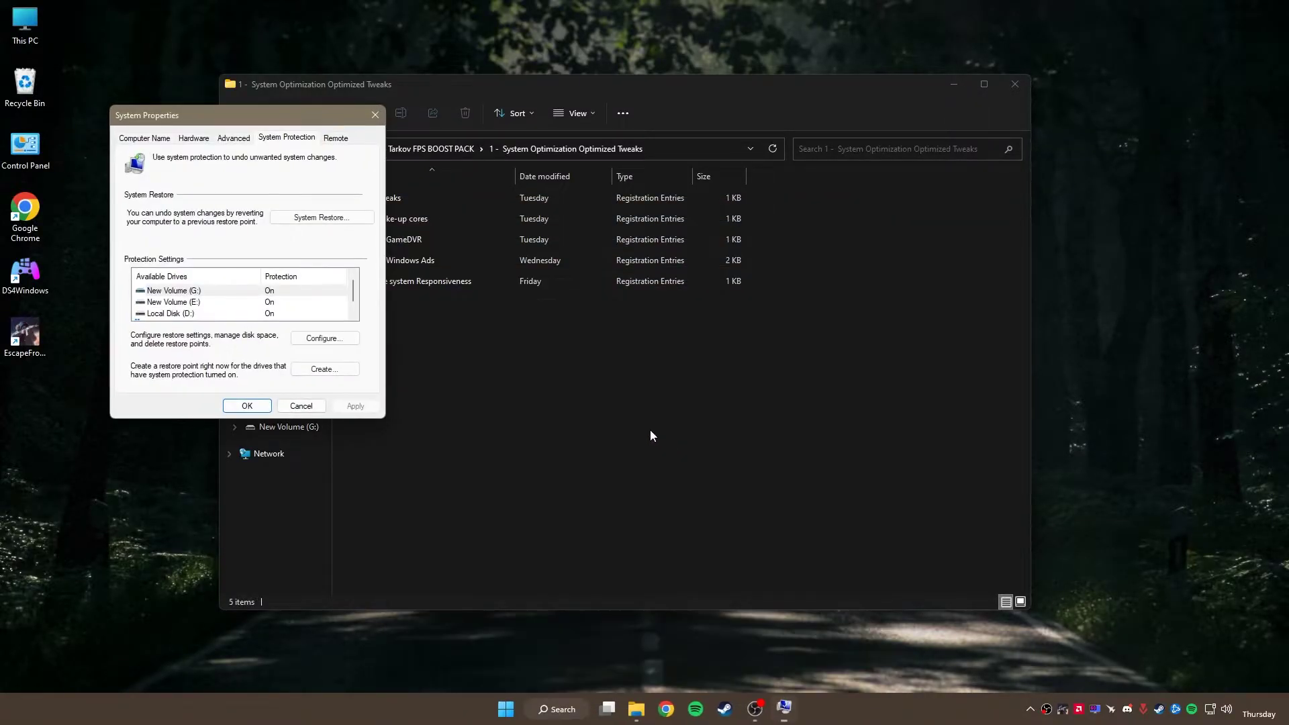
- Select Local Disk (C:), create a restore point described as "Restore point", and close System Properties
drag(261, 116, 461, 122)
scroll(417, 301, down, 1)
click(391, 321)
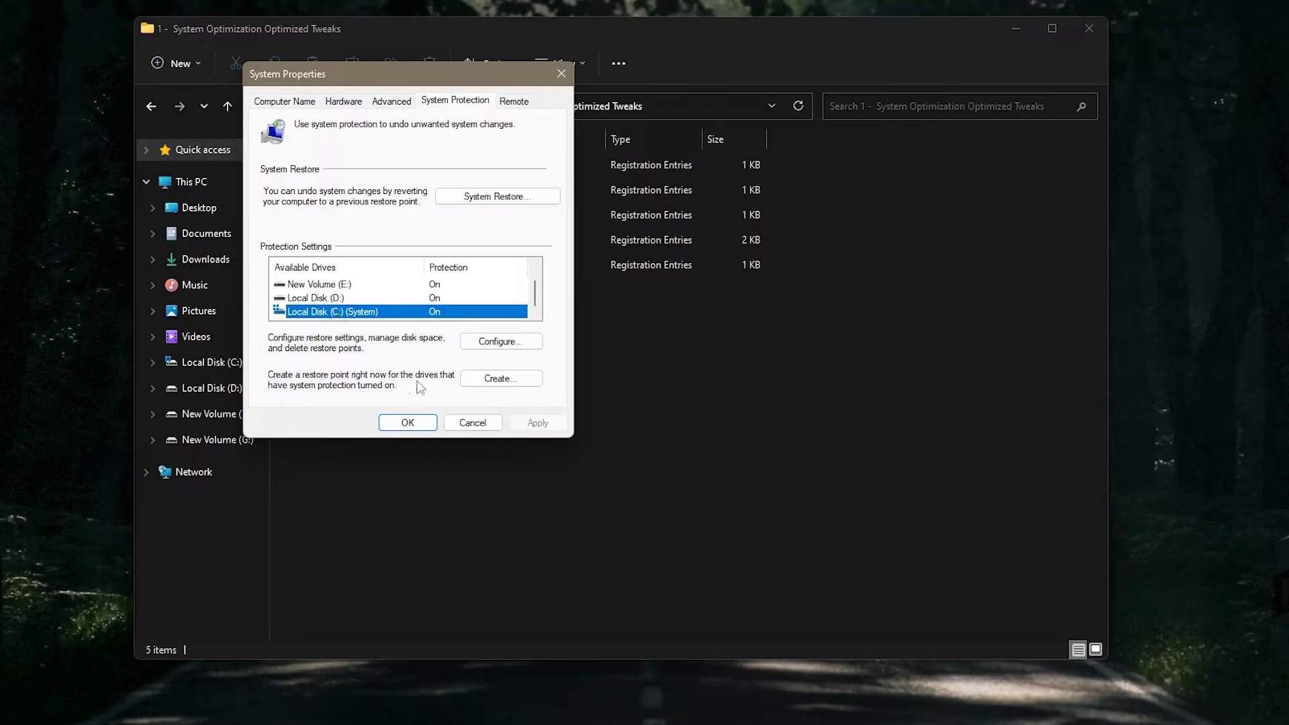
click(498, 380)
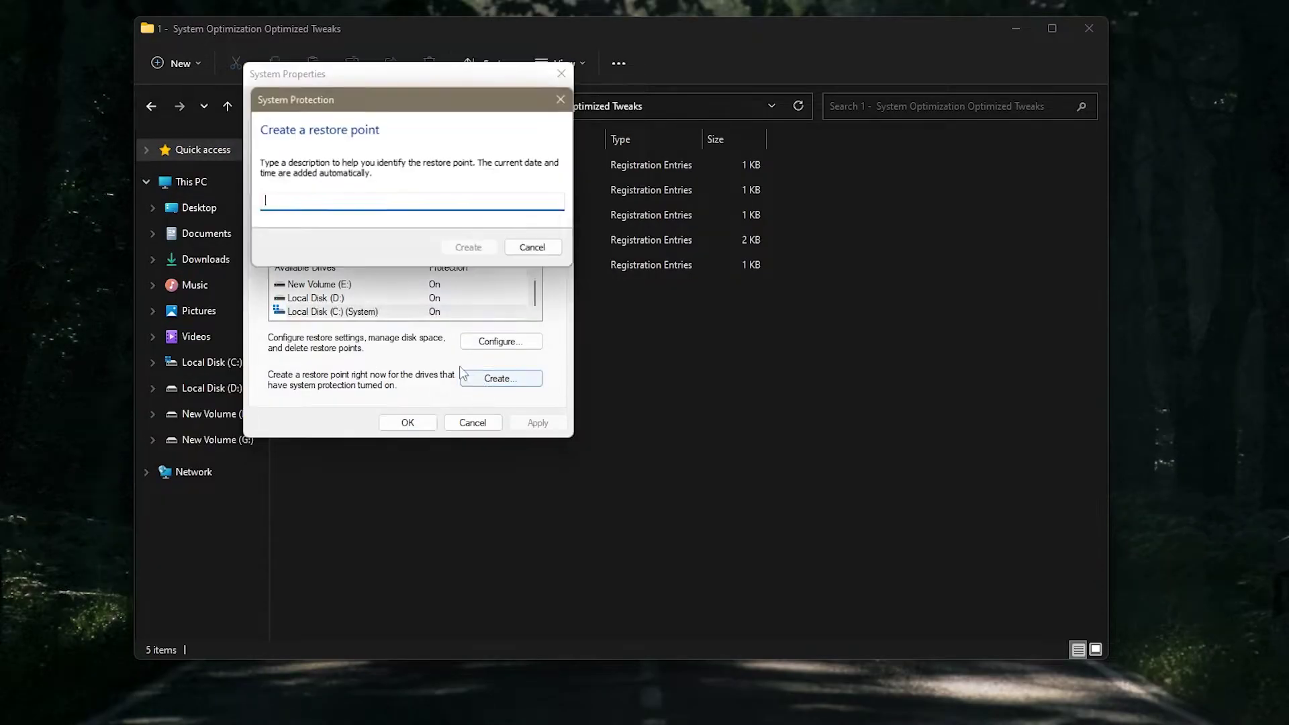
text(Re)
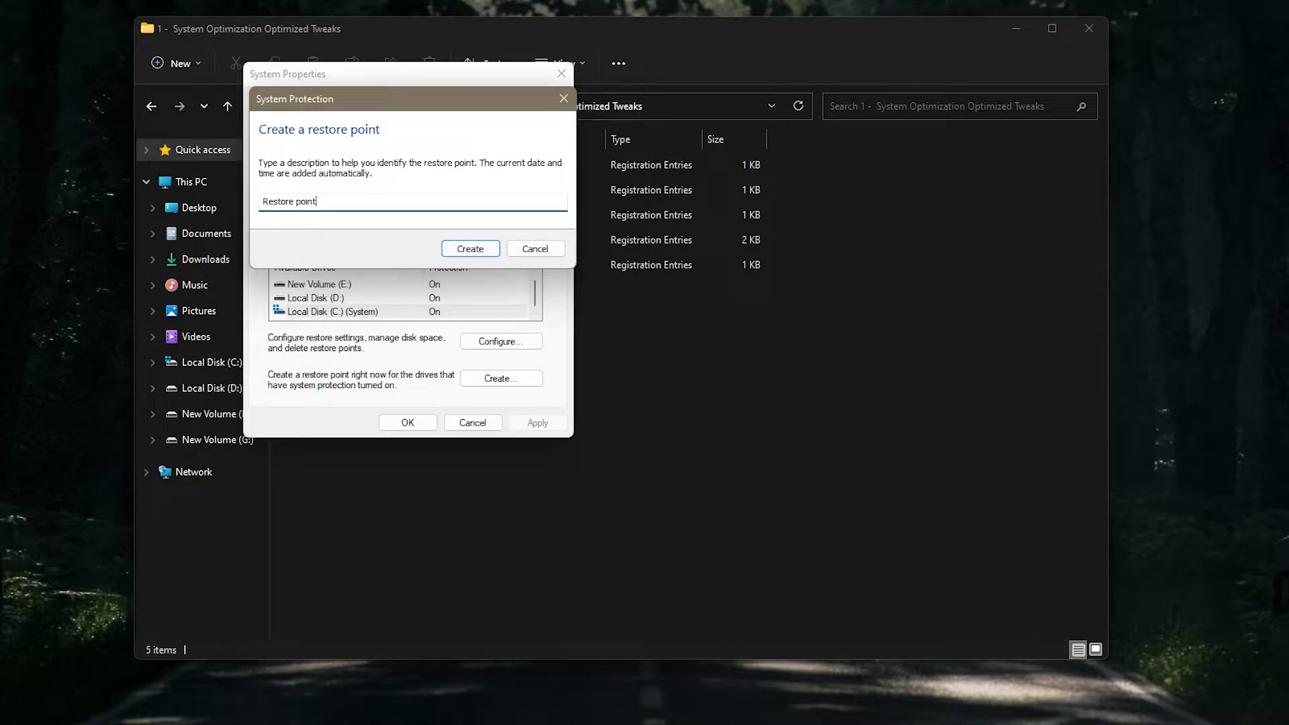
text(store point)
click(473, 248)
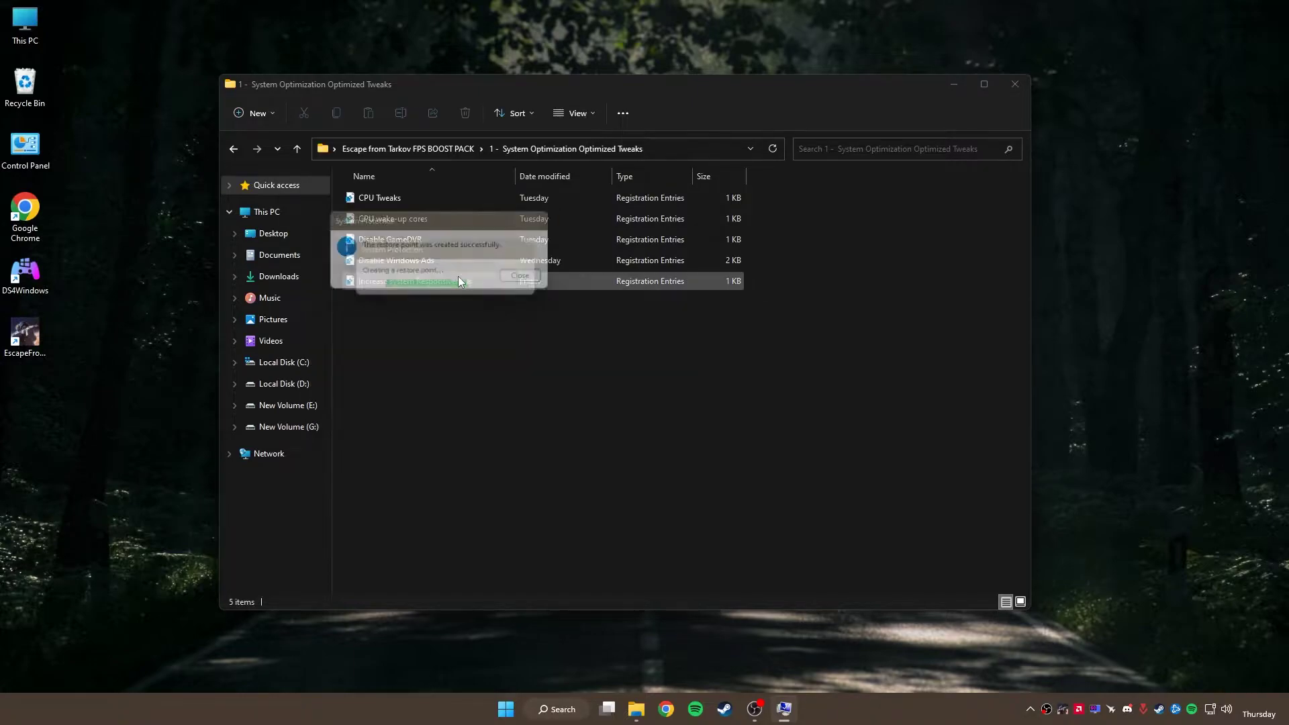
click(953, 87)
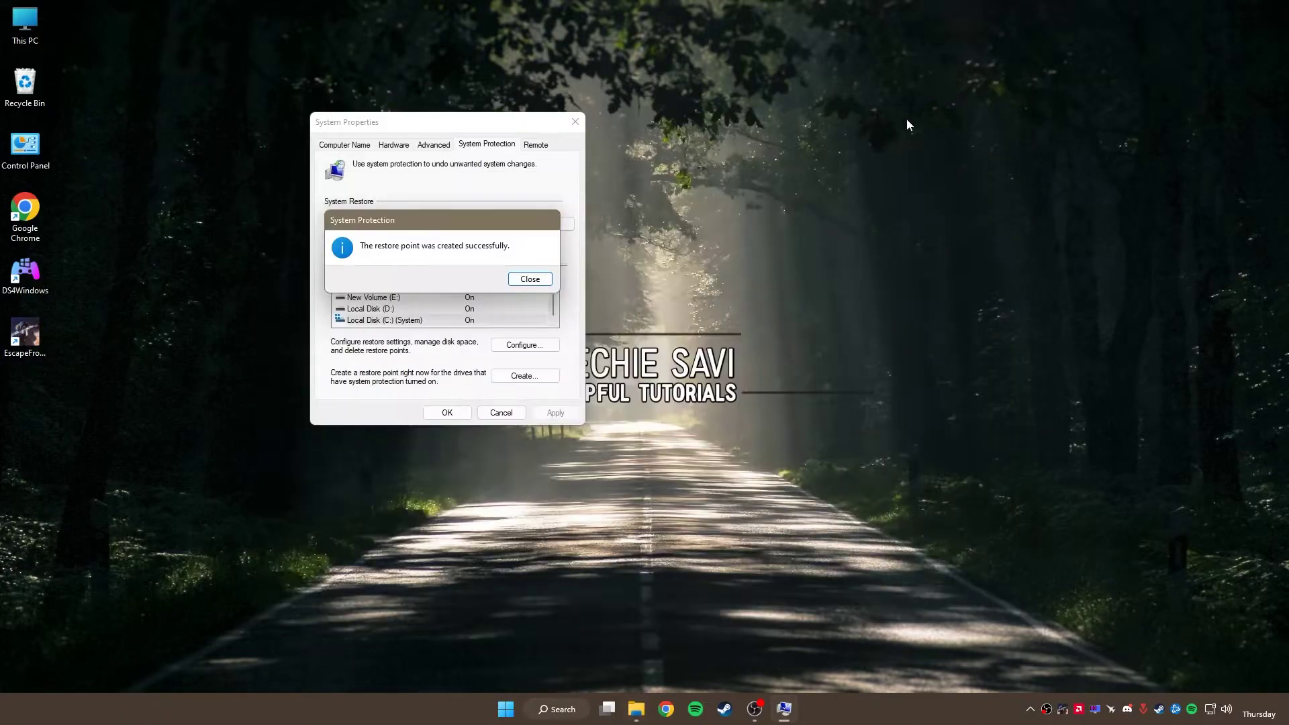
click(520, 279)
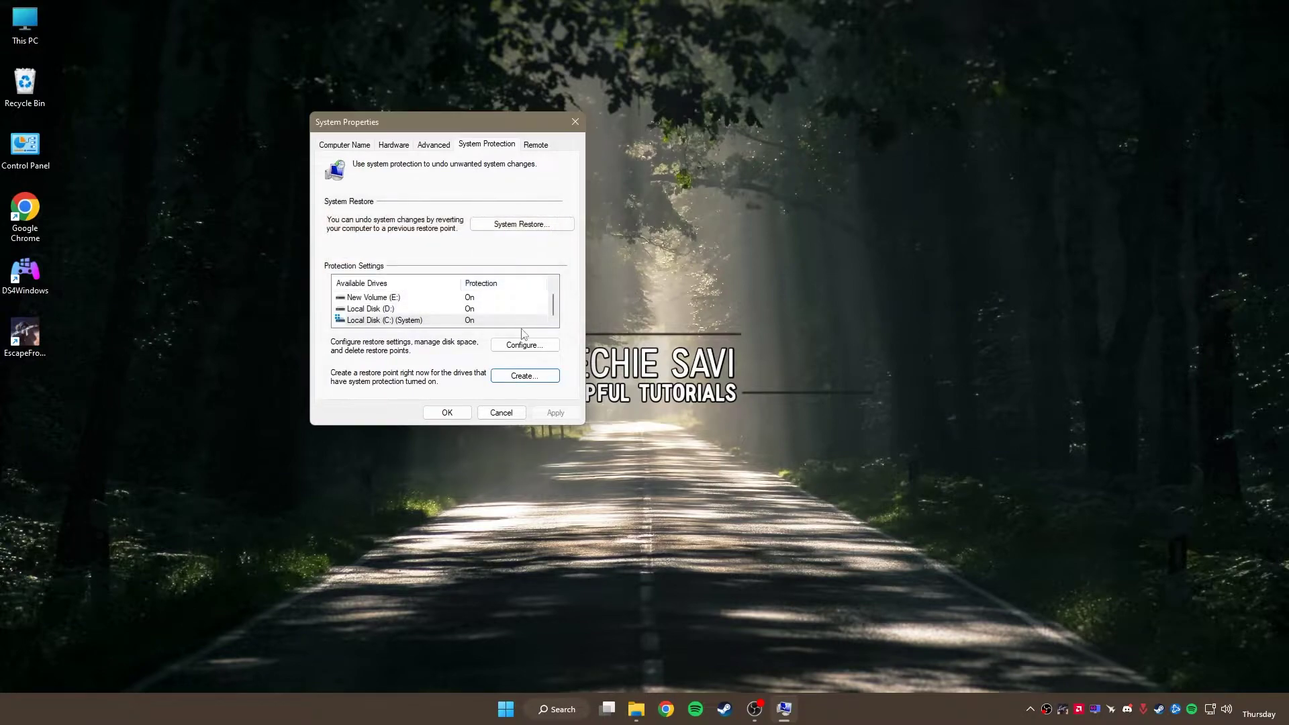
click(447, 413)
- Return to the optimized tweaks folder and merge the CPU Tweaks file into the registry
click(636, 709)
drag(403, 332, 420, 179)
click(413, 294)
click(386, 202)
right_click(386, 201)
click(409, 240)
click(783, 374)
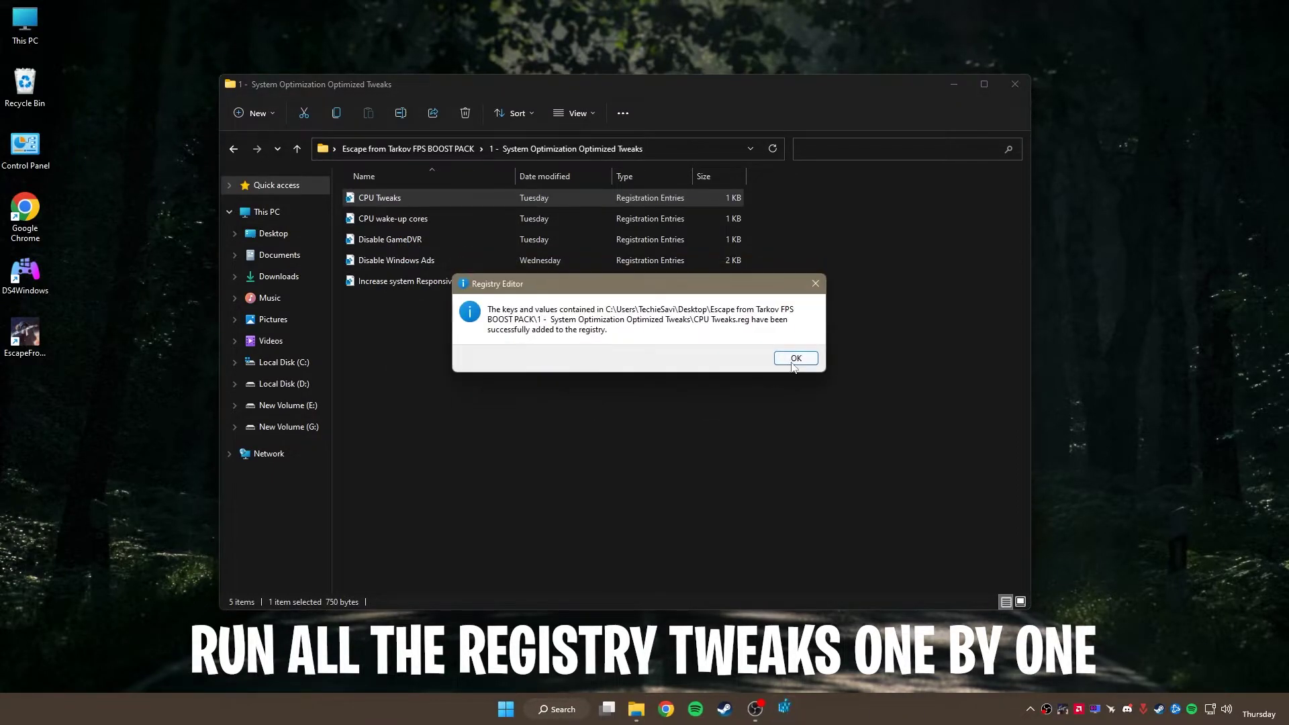
click(796, 358)
- Merge the CPU wake-up cores file into the registry
click(406, 219)
right_click(406, 220)
click(483, 265)
click(747, 374)
click(793, 357)
- Merge the Disable GameDVR file into the registry
click(417, 239)
right_click(420, 241)
click(459, 283)
click(744, 373)
click(792, 358)
- Merge the Disable Windows Ads file into the registry
click(393, 261)
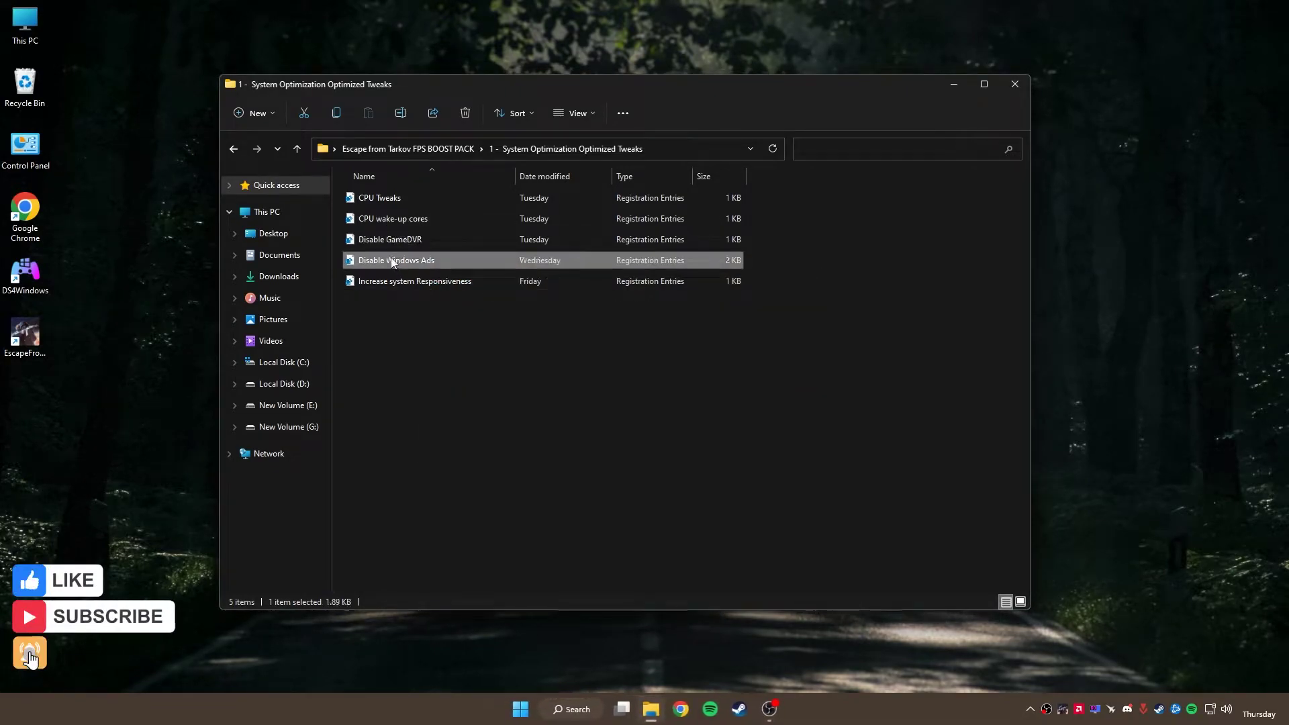
right_click(393, 261)
click(430, 301)
click(746, 373)
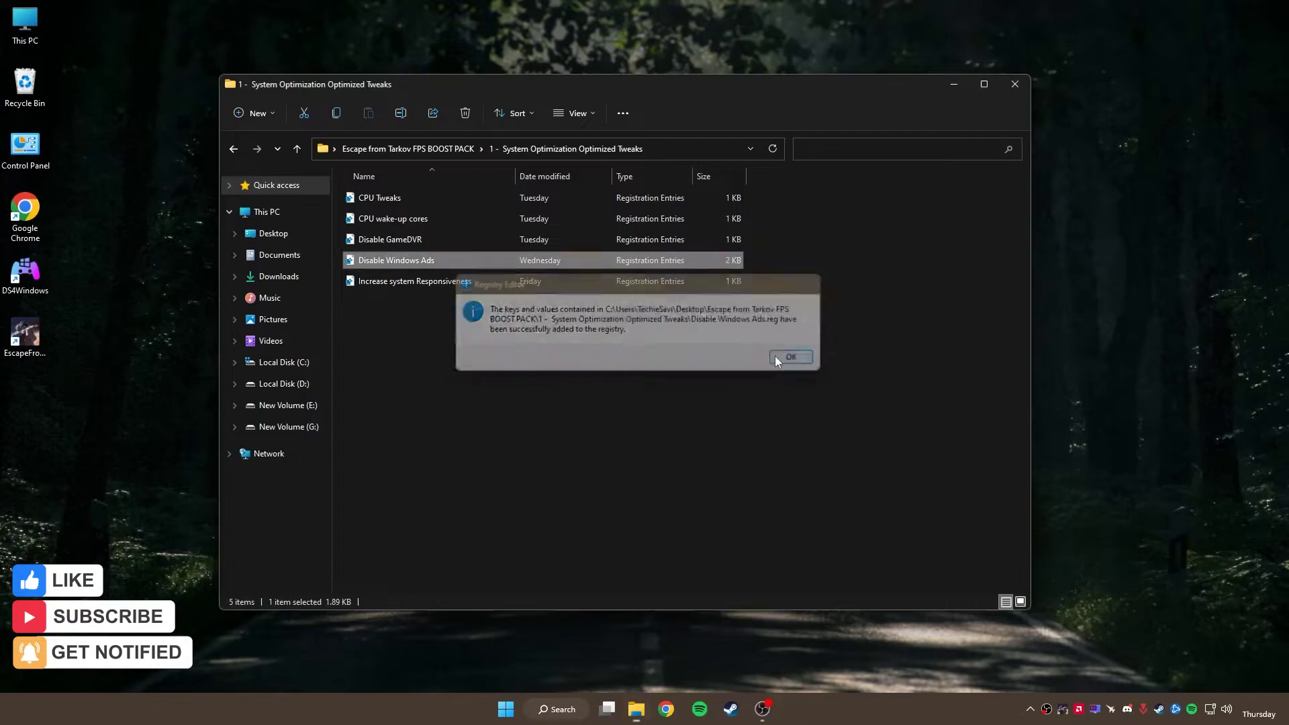
click(792, 357)
- Merge the Increase system Responsiveness file into the registry
click(396, 282)
right_click(396, 282)
click(409, 323)
click(746, 373)
click(792, 357)
- Go to the boost pack's "2 - TempClean" folder and run System Junk Cleaner as administrator
click(416, 149)
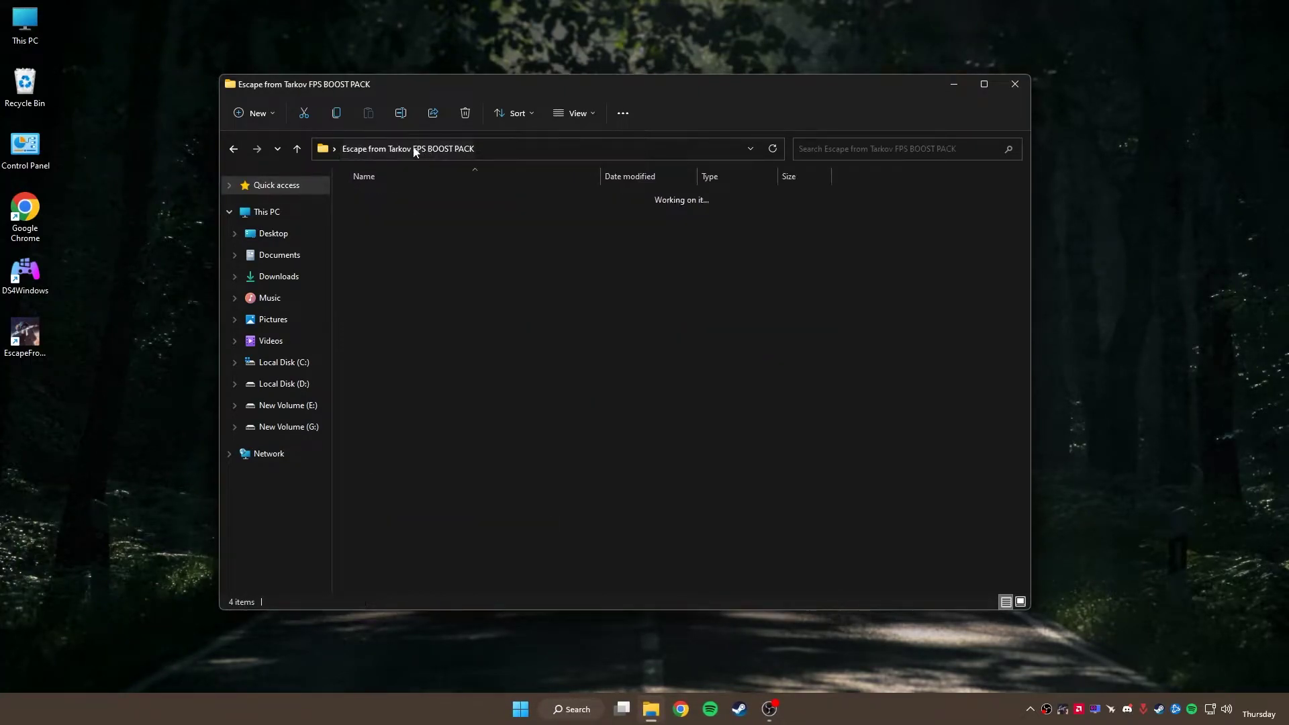
click(388, 224)
double_click(401, 225)
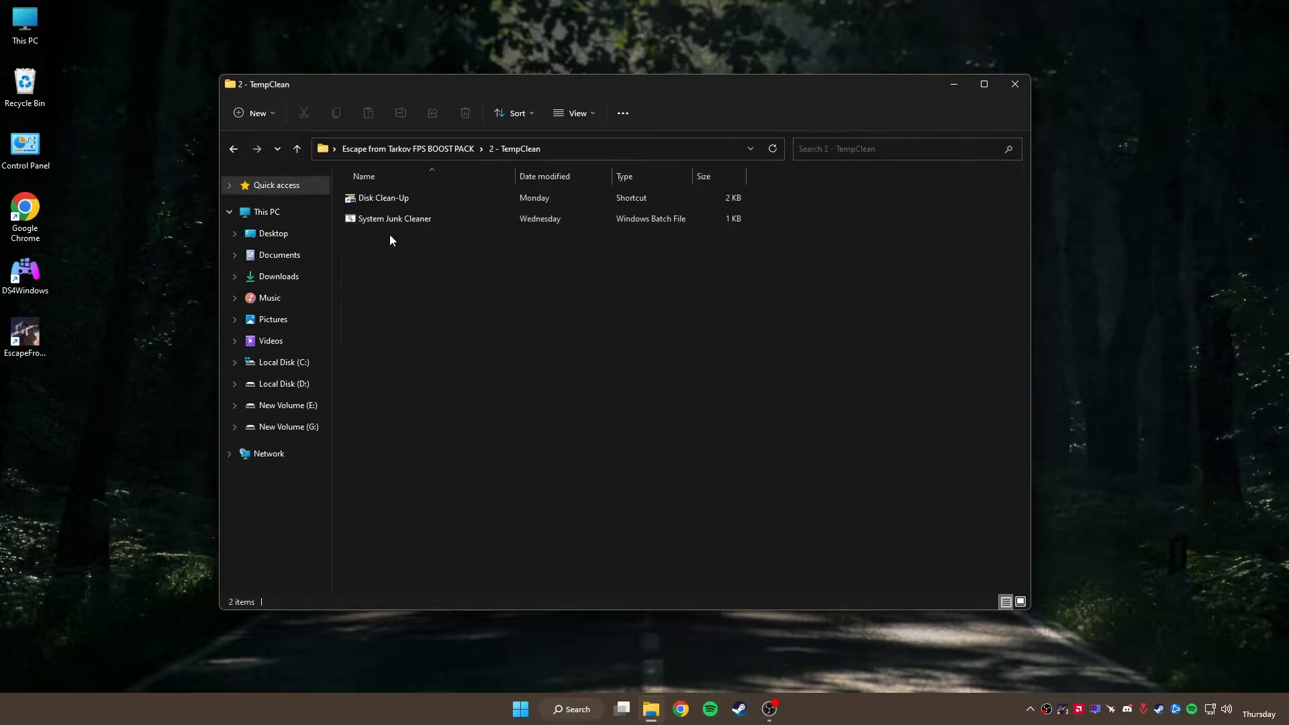
drag(391, 235, 410, 194)
click(416, 232)
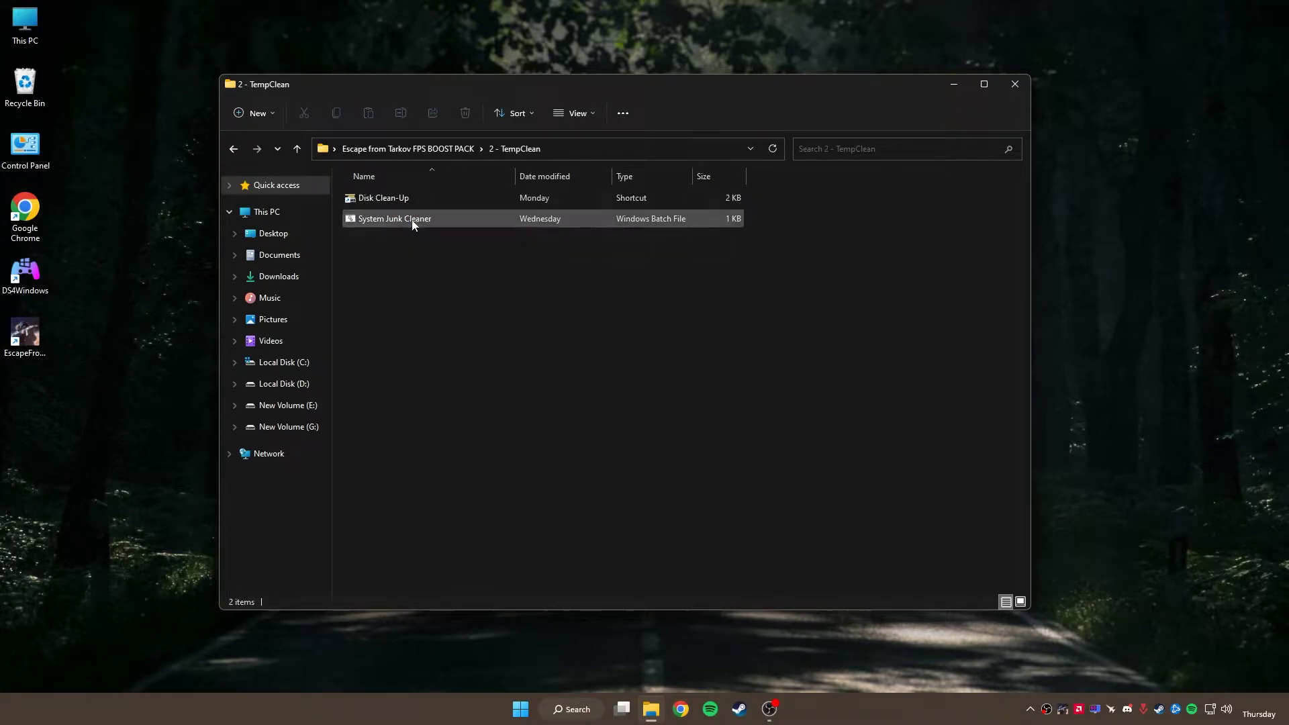
click(409, 219)
right_click(409, 219)
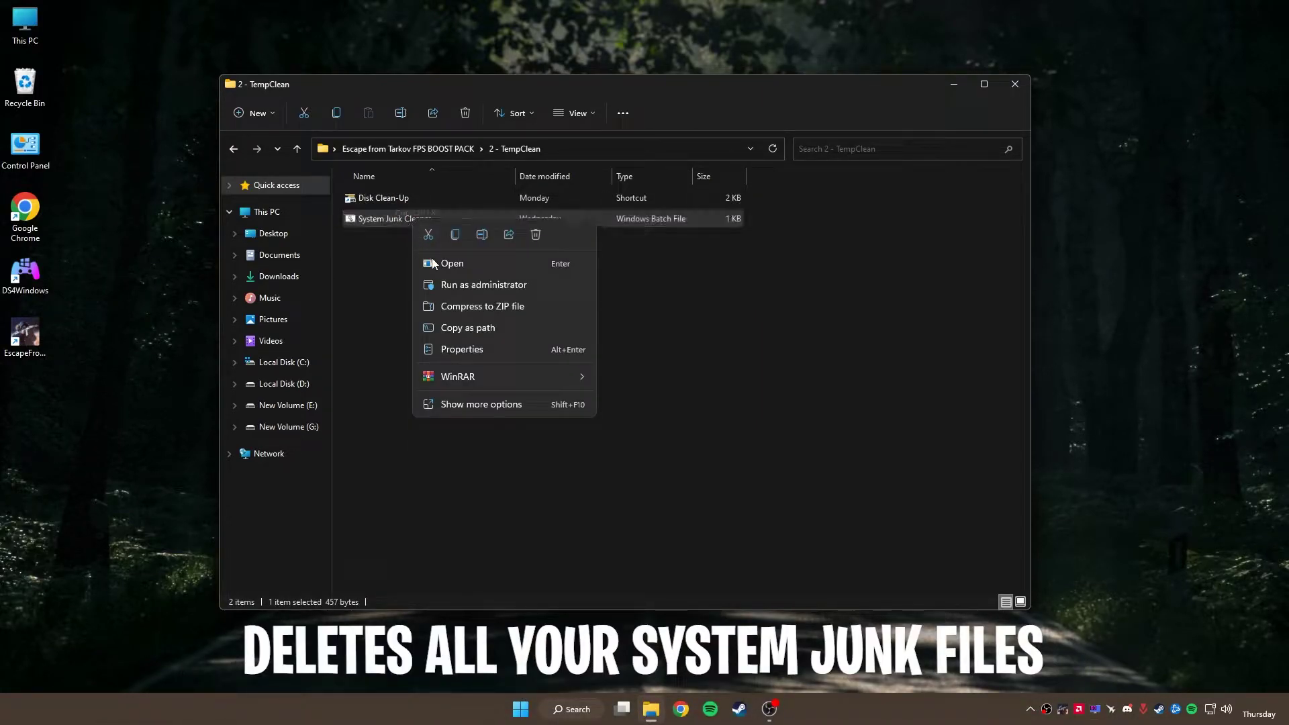
click(451, 284)
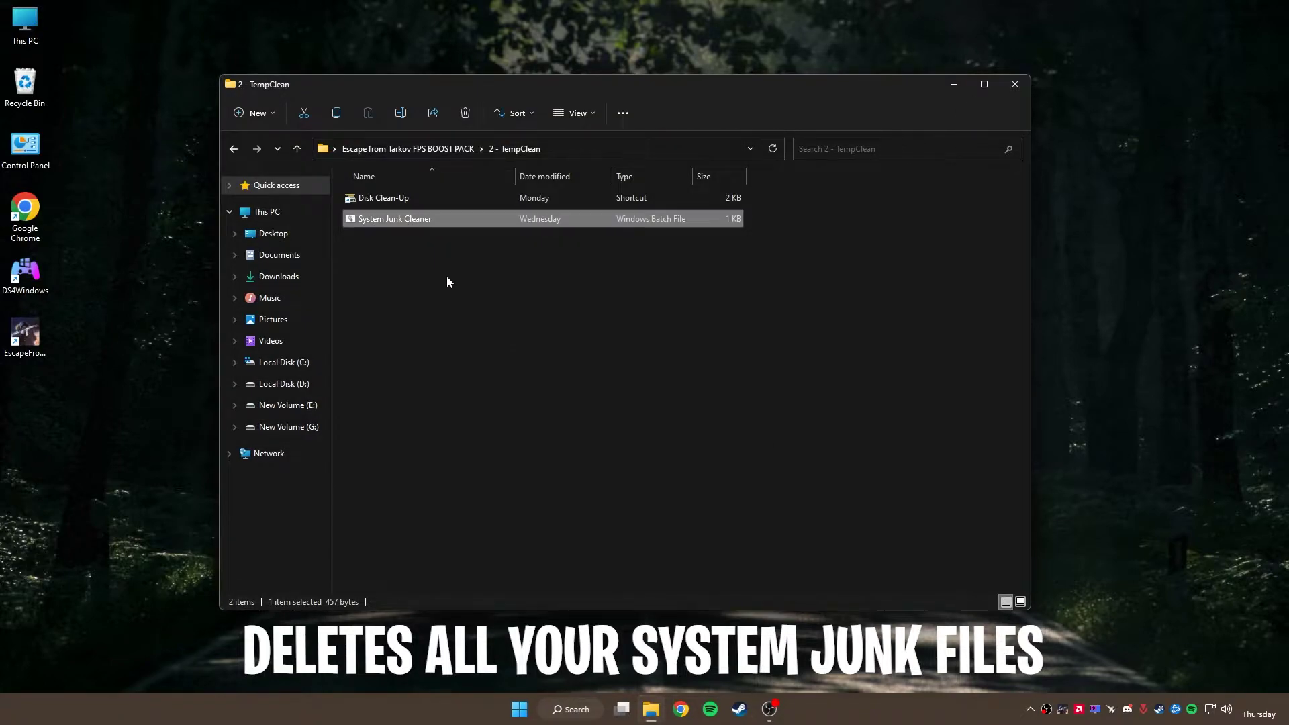
- Launch the Disk Clean-Up shortcut and scan drive C: for files that can be removed
right_click(392, 198)
click(430, 243)
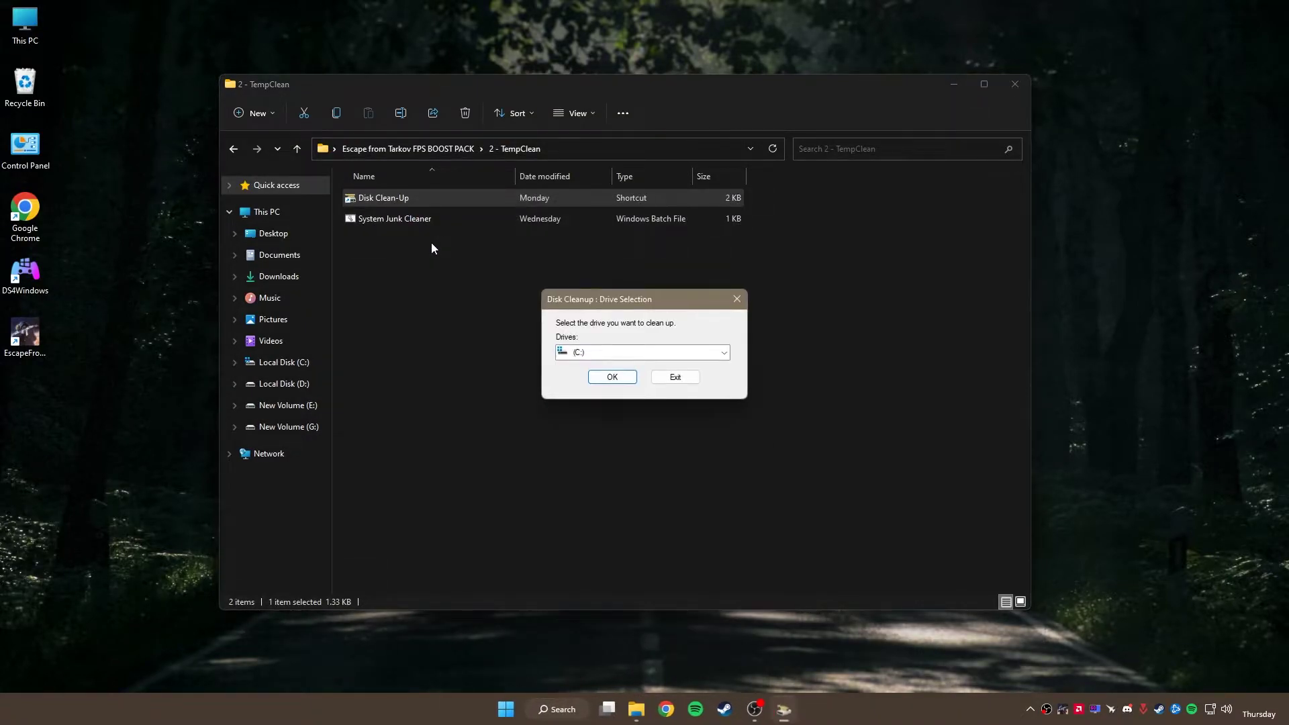
click(577, 351)
click(577, 350)
click(611, 377)
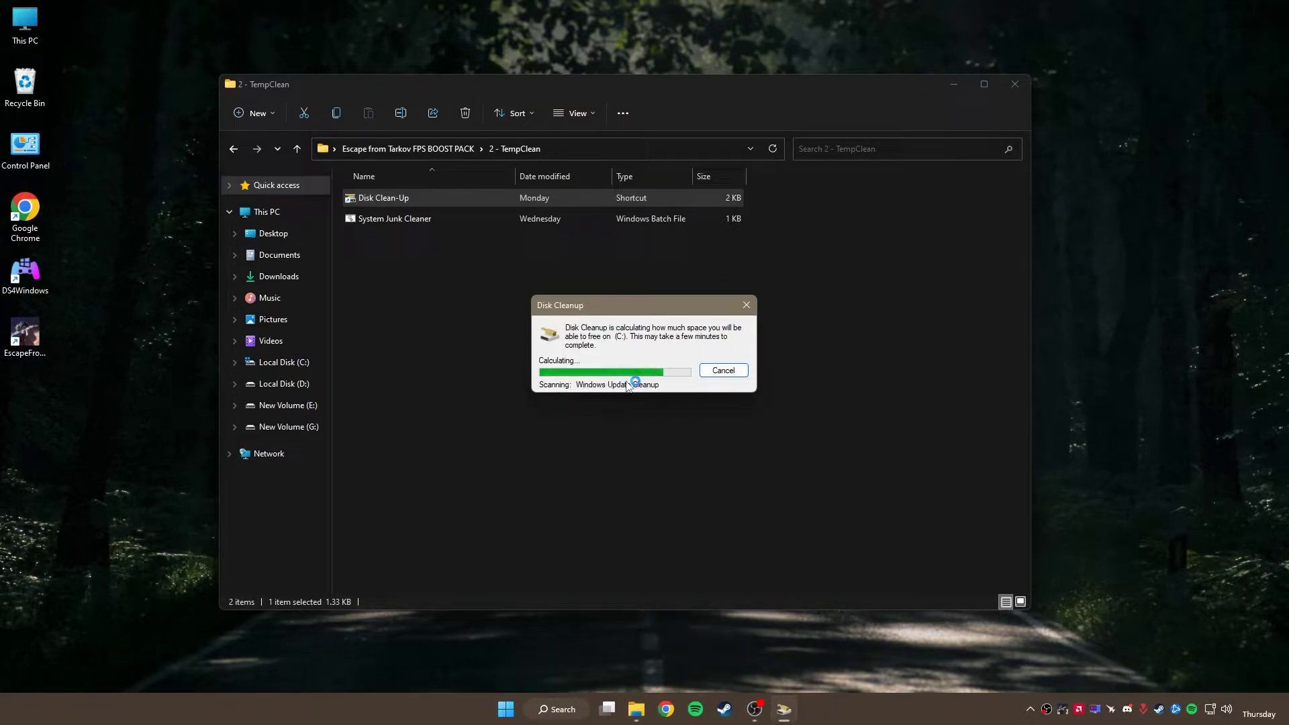
- Permanently delete all listed file categories on drive C:, including Recycle Bin, Temporary files and Thumbnails
drag(293, 153, 646, 172)
scroll(601, 280, down, 2)
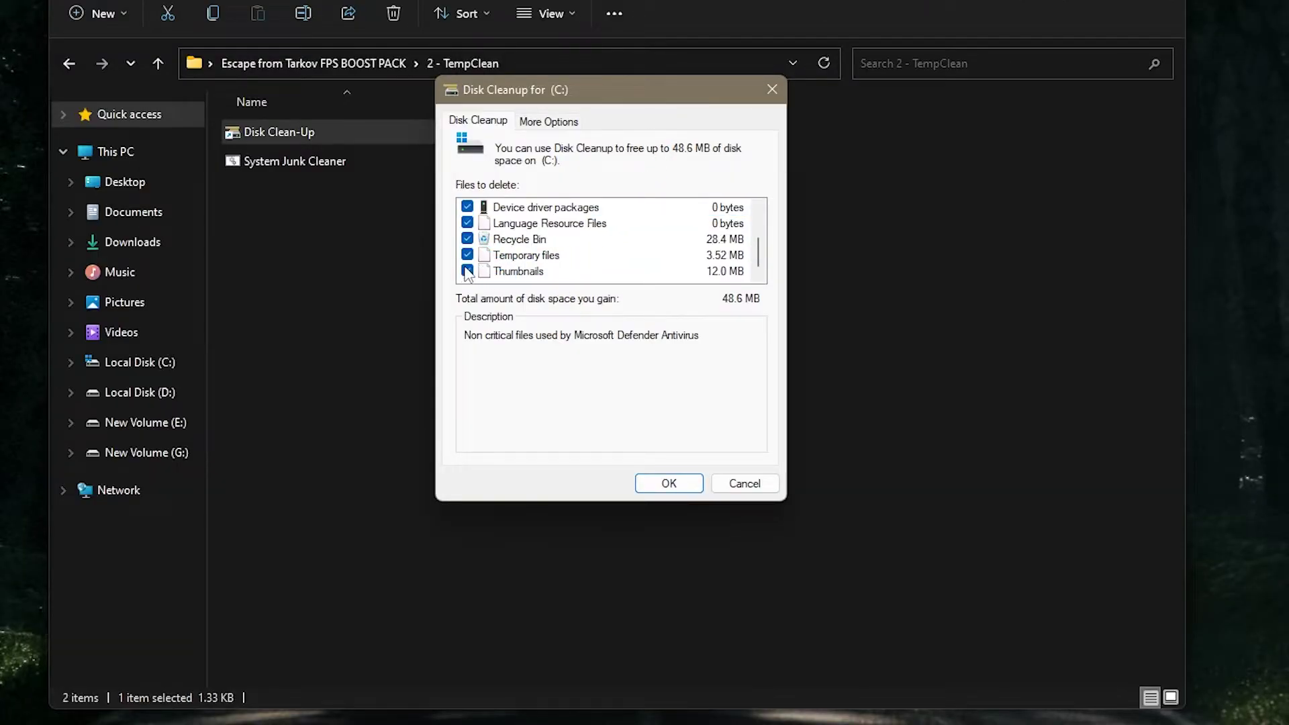
scroll(478, 243, up, 2)
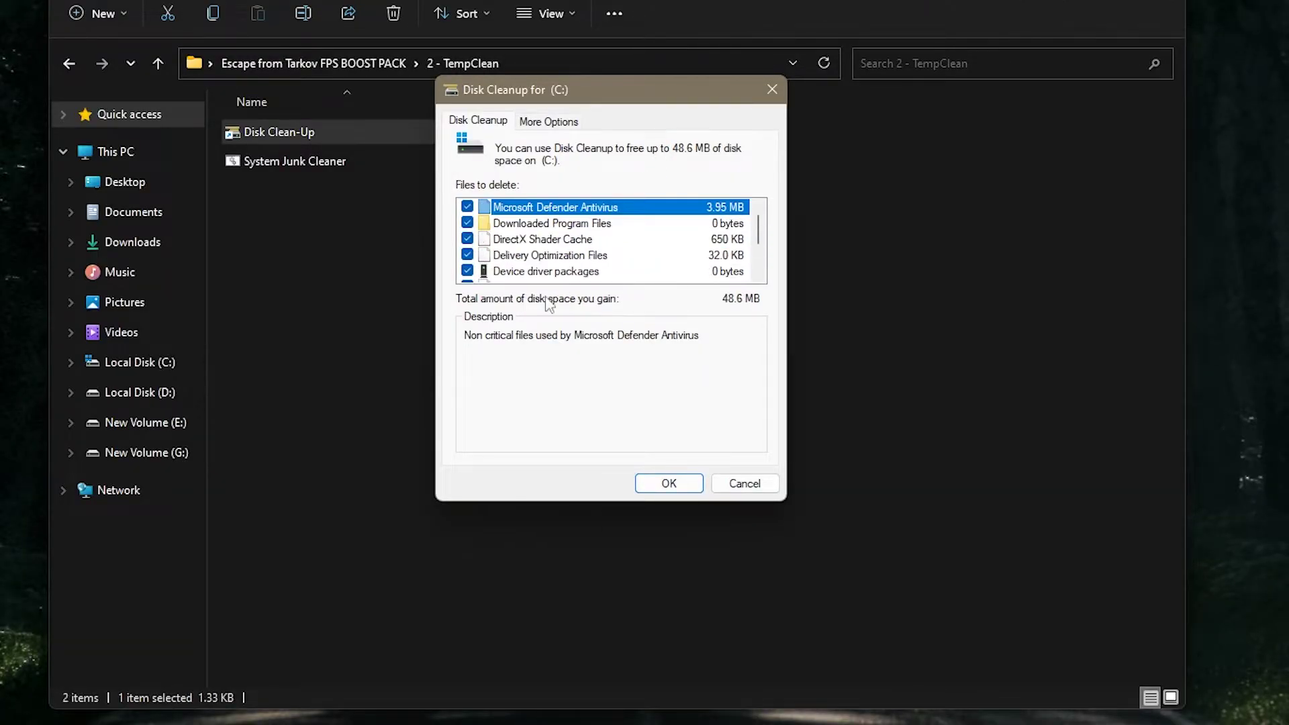
click(671, 483)
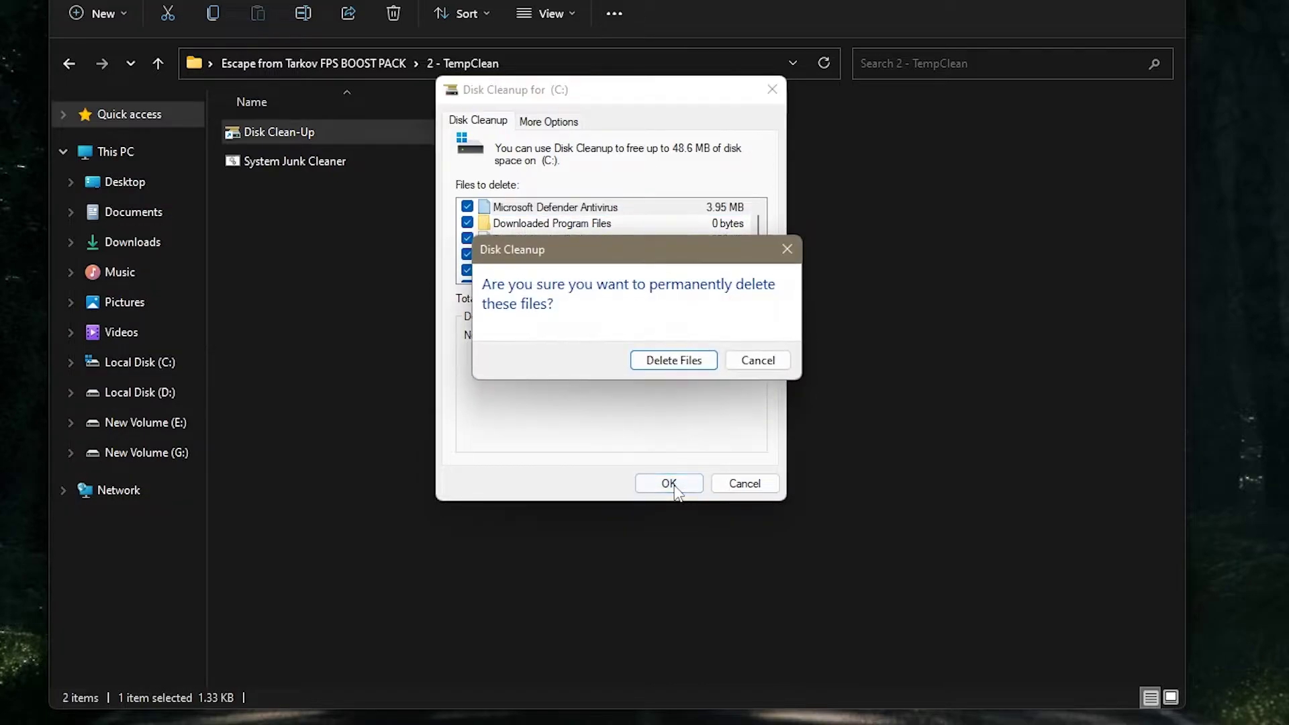
click(674, 360)
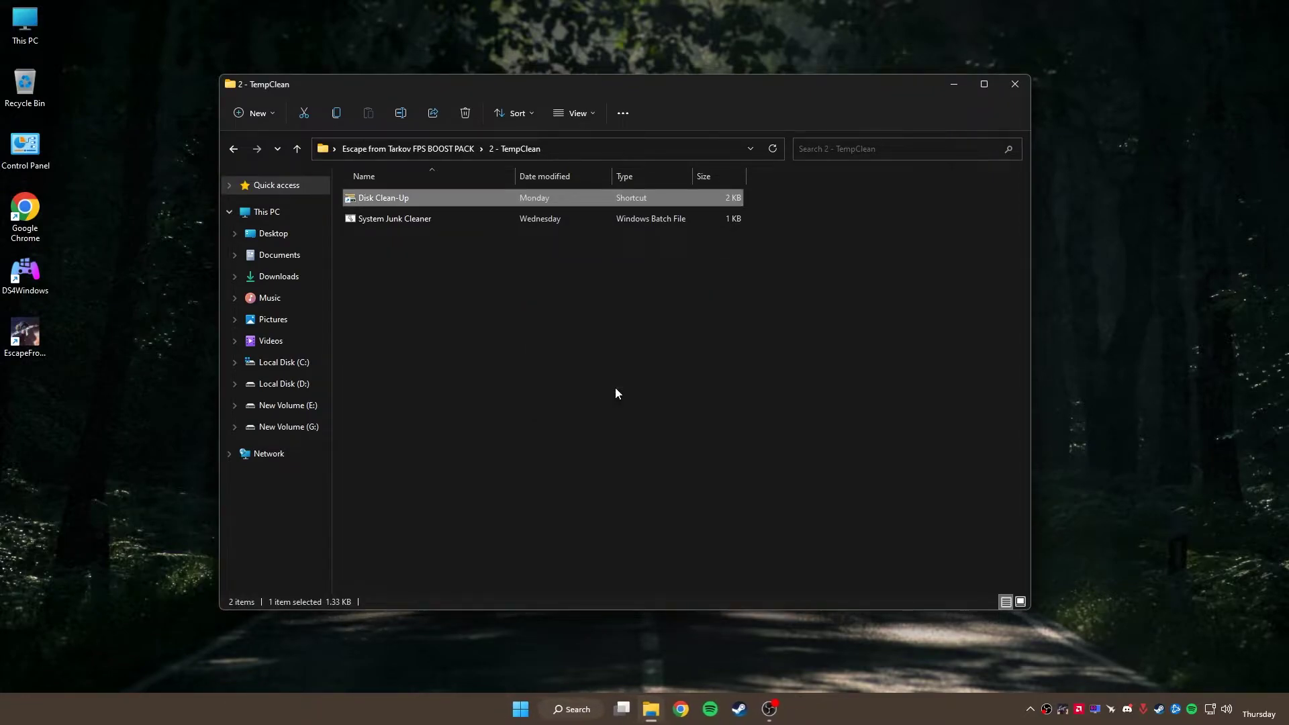
- Go to the boost pack's "3 - Ultimate Power Plan" folder
click(404, 148)
click(466, 240)
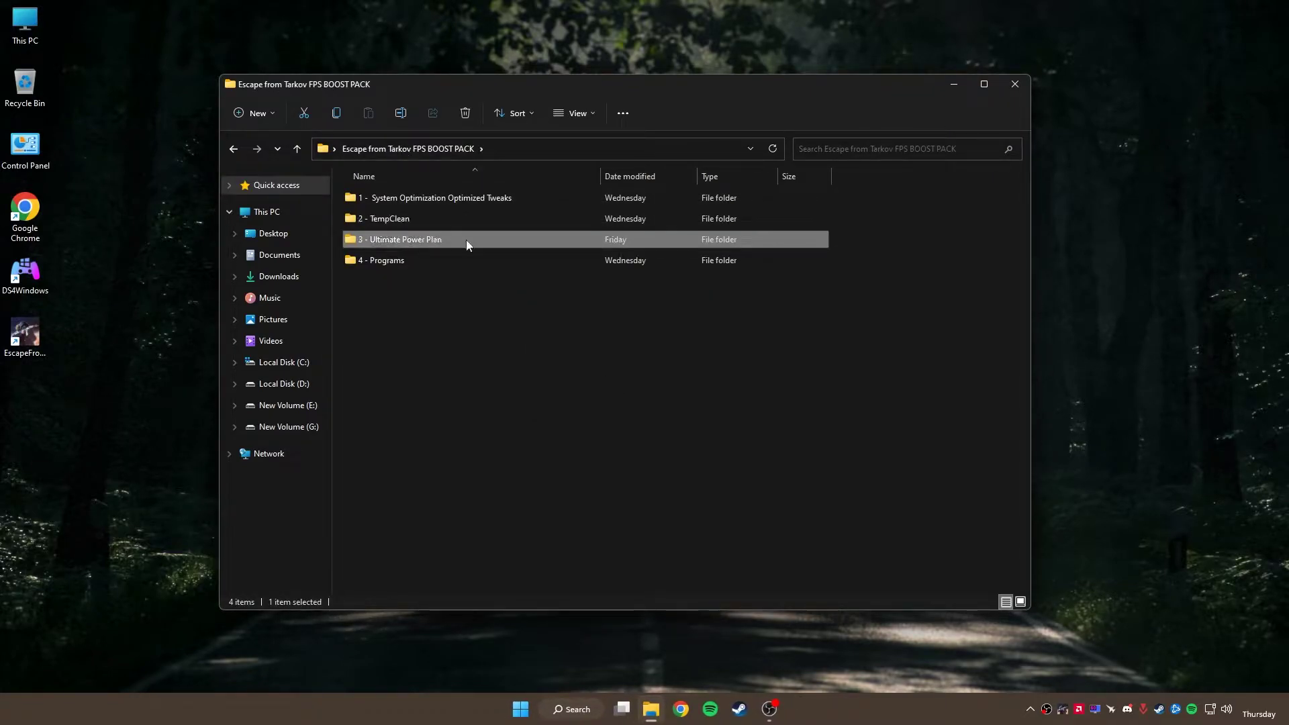
double_click(406, 240)
drag(393, 277, 426, 179)
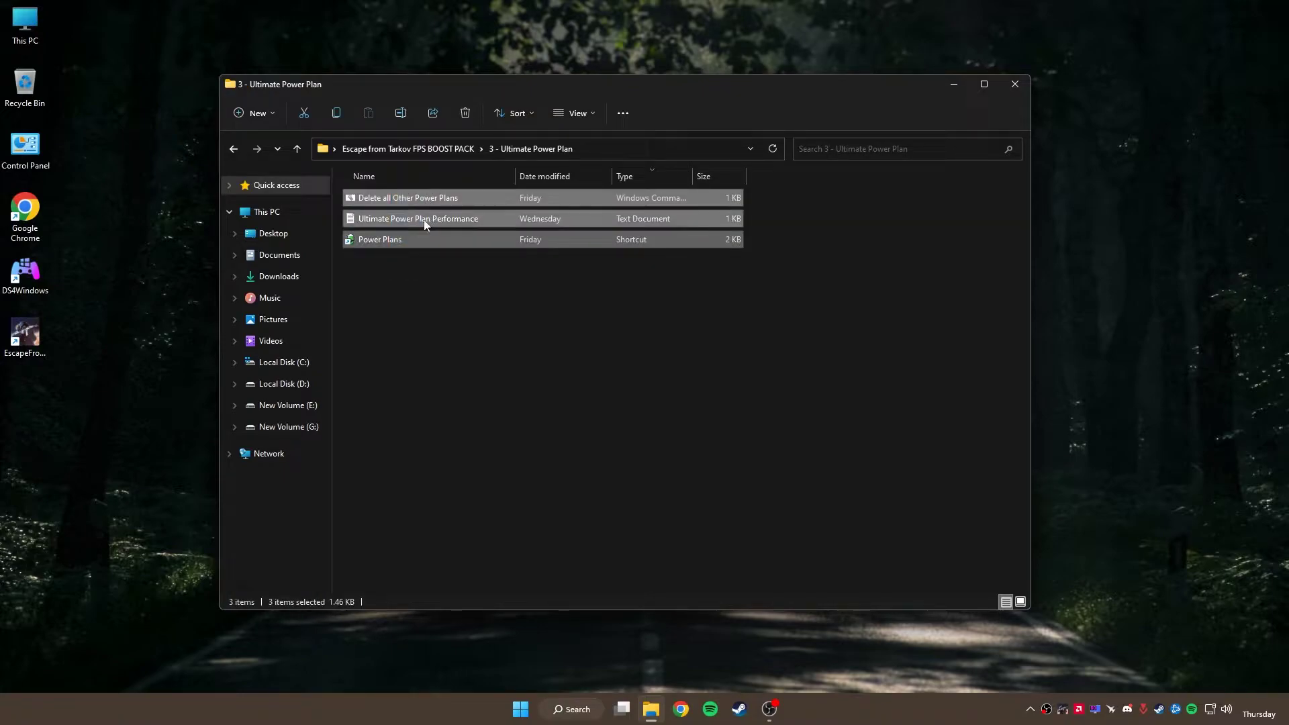
click(408, 255)
- Run Delete all Other Power Plans as administrator and close its console window
click(389, 203)
right_click(417, 195)
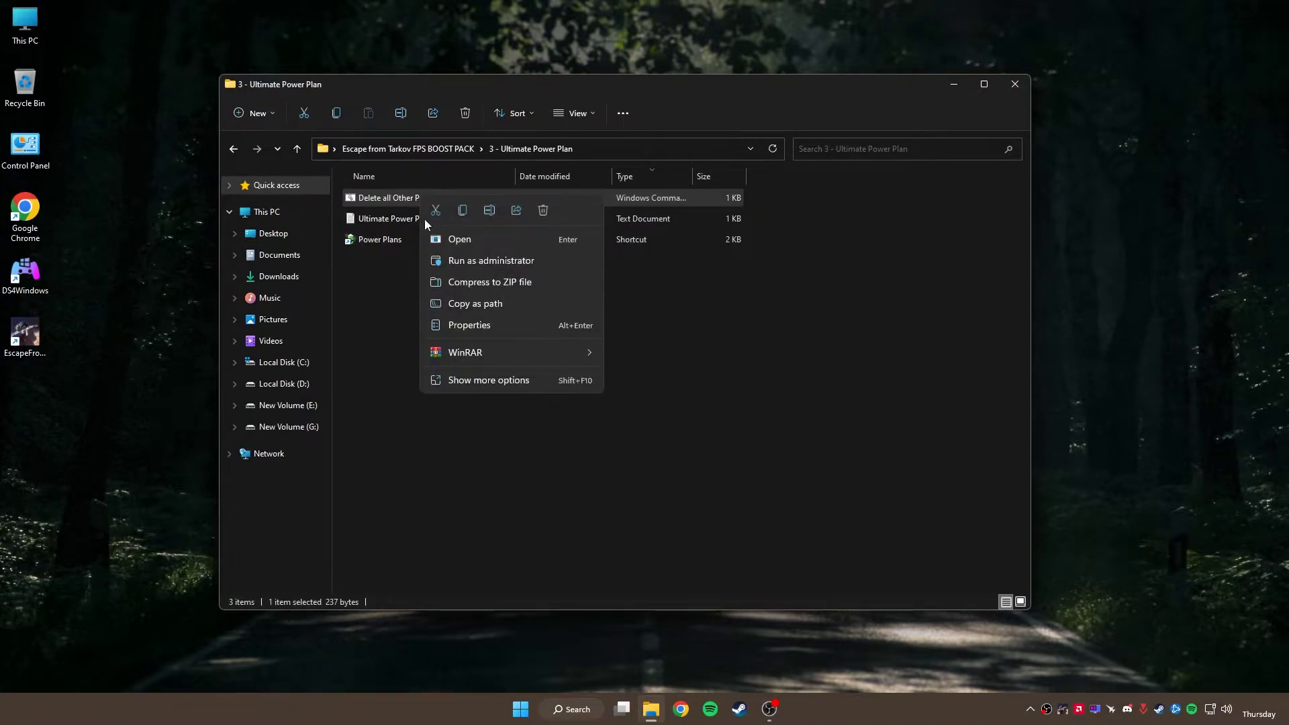
click(464, 262)
drag(225, 196, 299, 220)
click(291, 227)
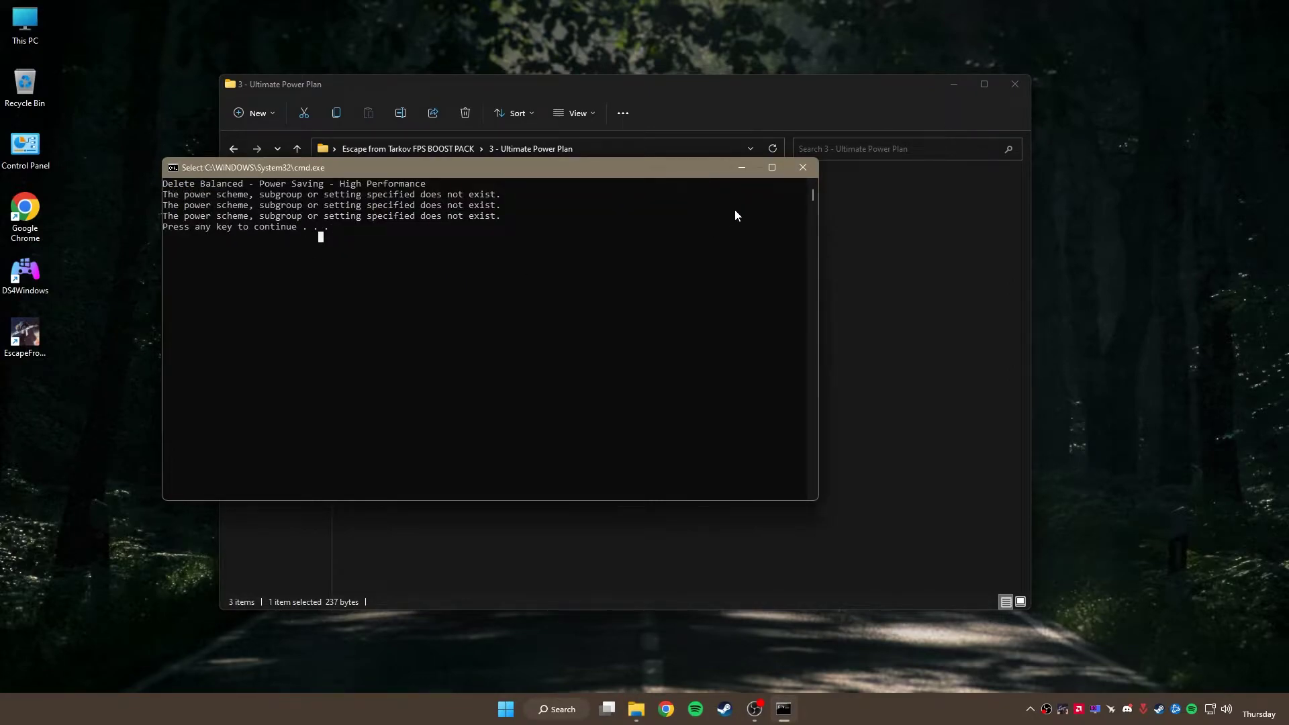
click(797, 174)
- Open the Ultimate Power Plan Performance text file and start Command Prompt as administrator
click(418, 219)
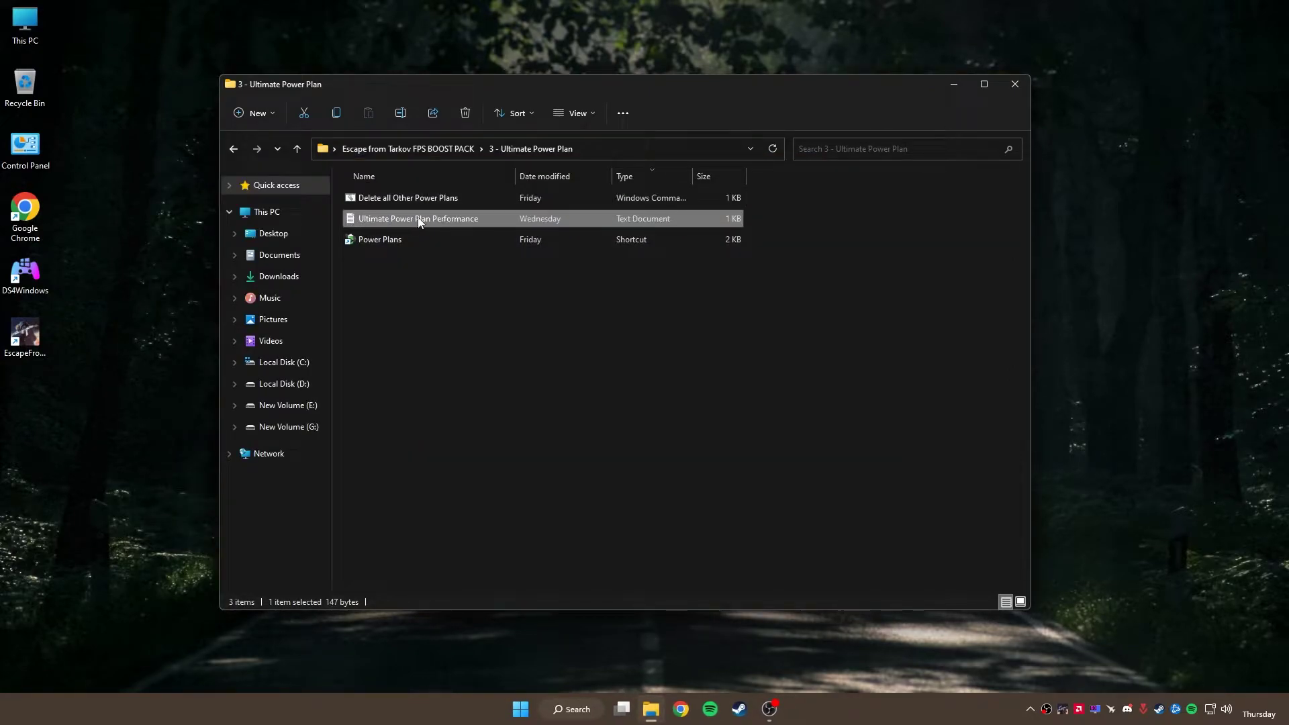
double_click(418, 220)
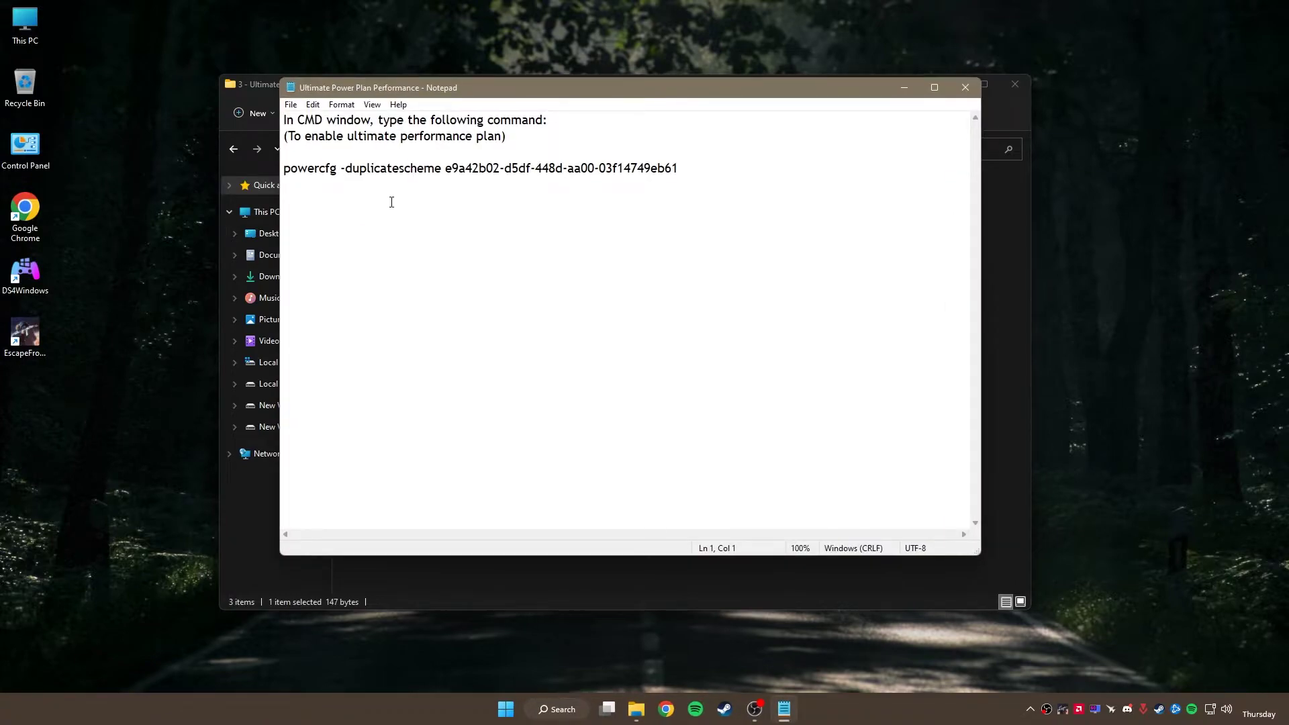
click(555, 706)
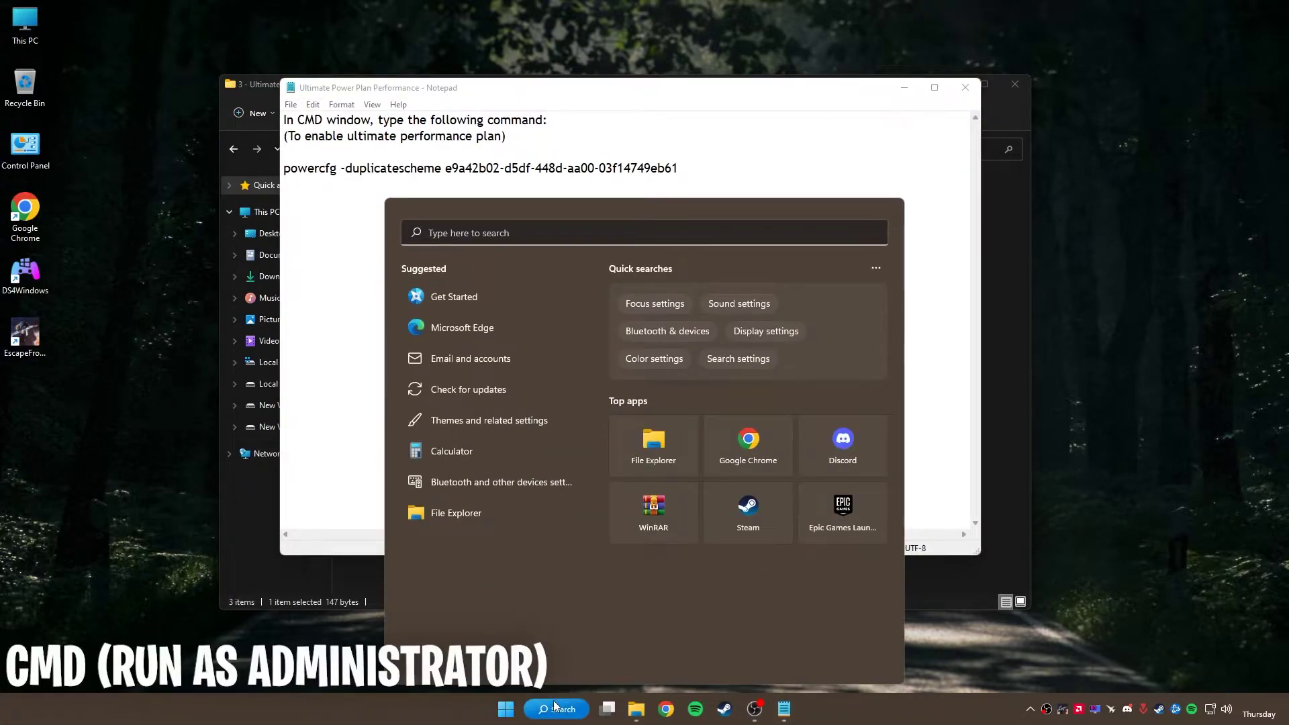
text(CMD)
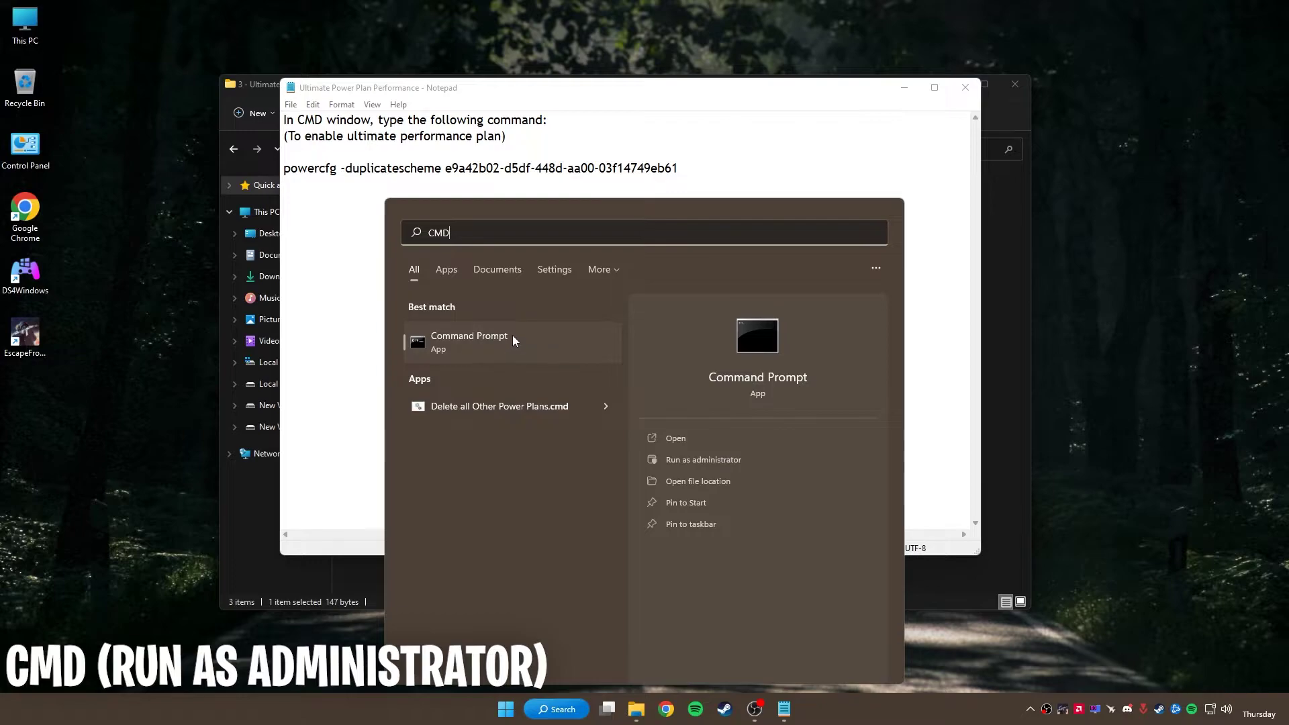
click(686, 462)
drag(306, 34, 575, 267)
- Copy the powercfg -duplicatescheme command from the text file and close Notepad
click(470, 172)
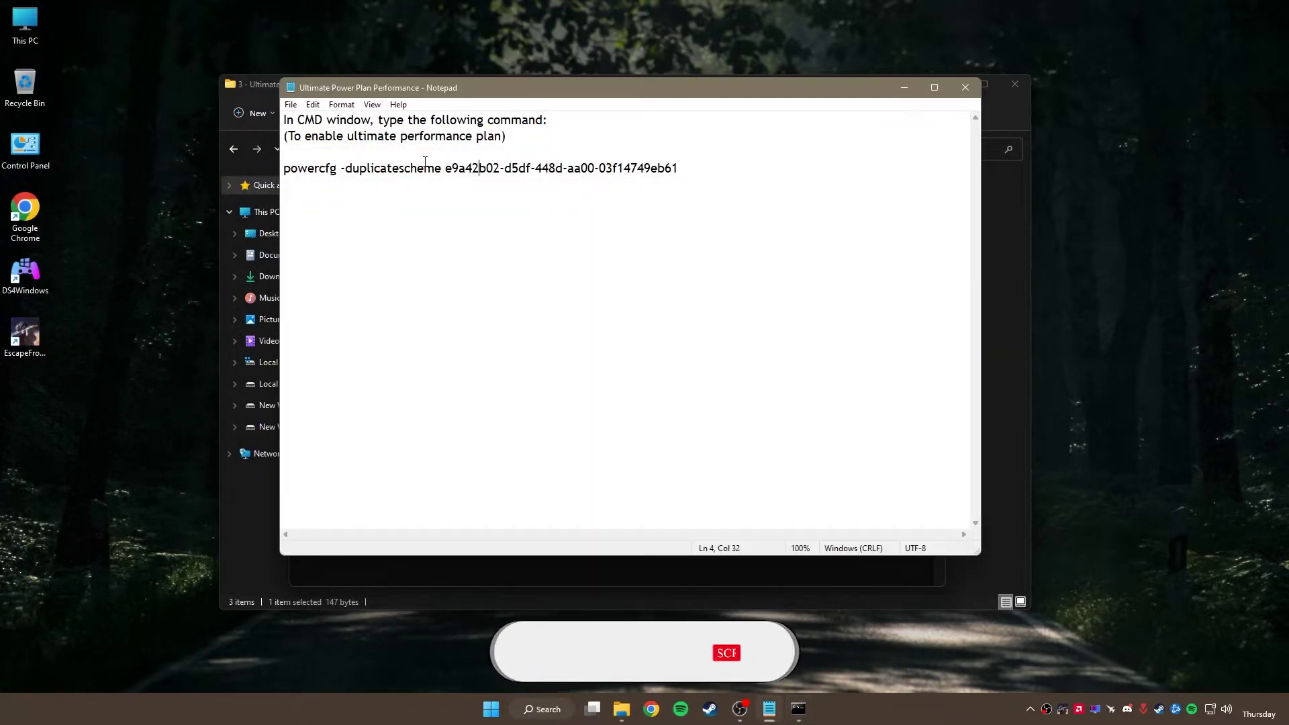
drag(678, 170, 282, 172)
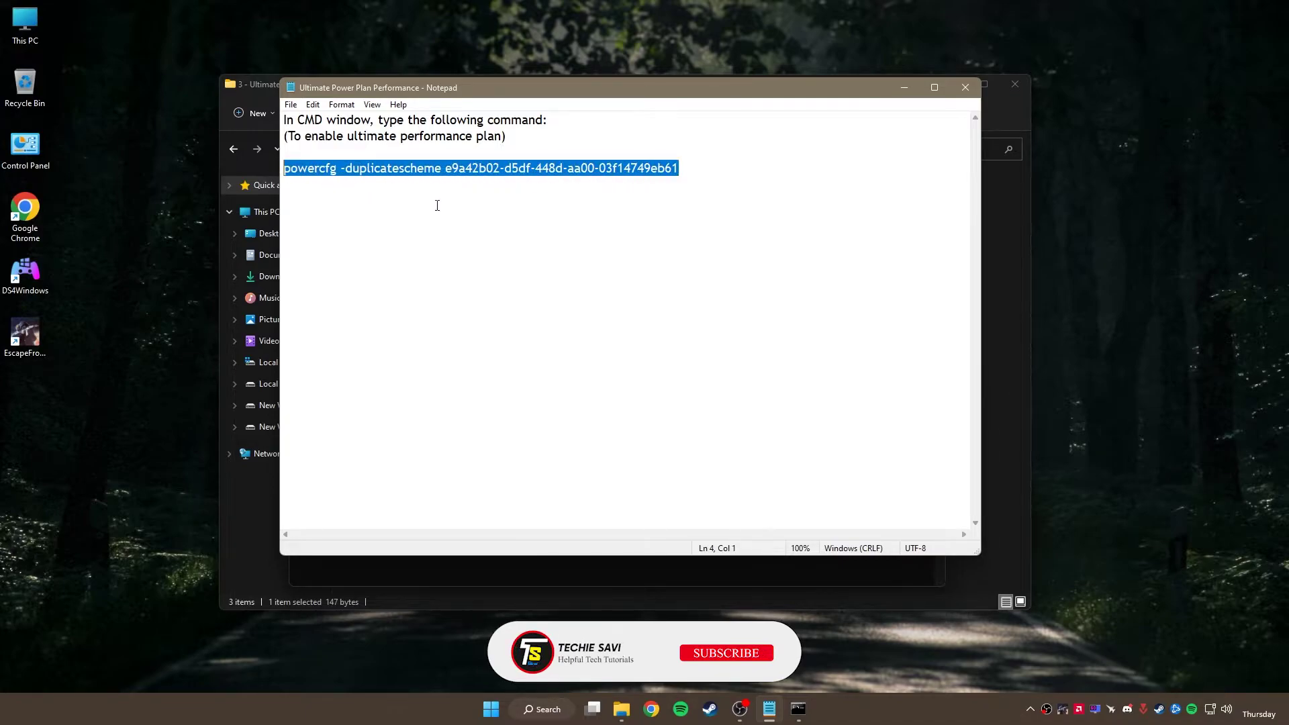
right_click(571, 170)
click(628, 218)
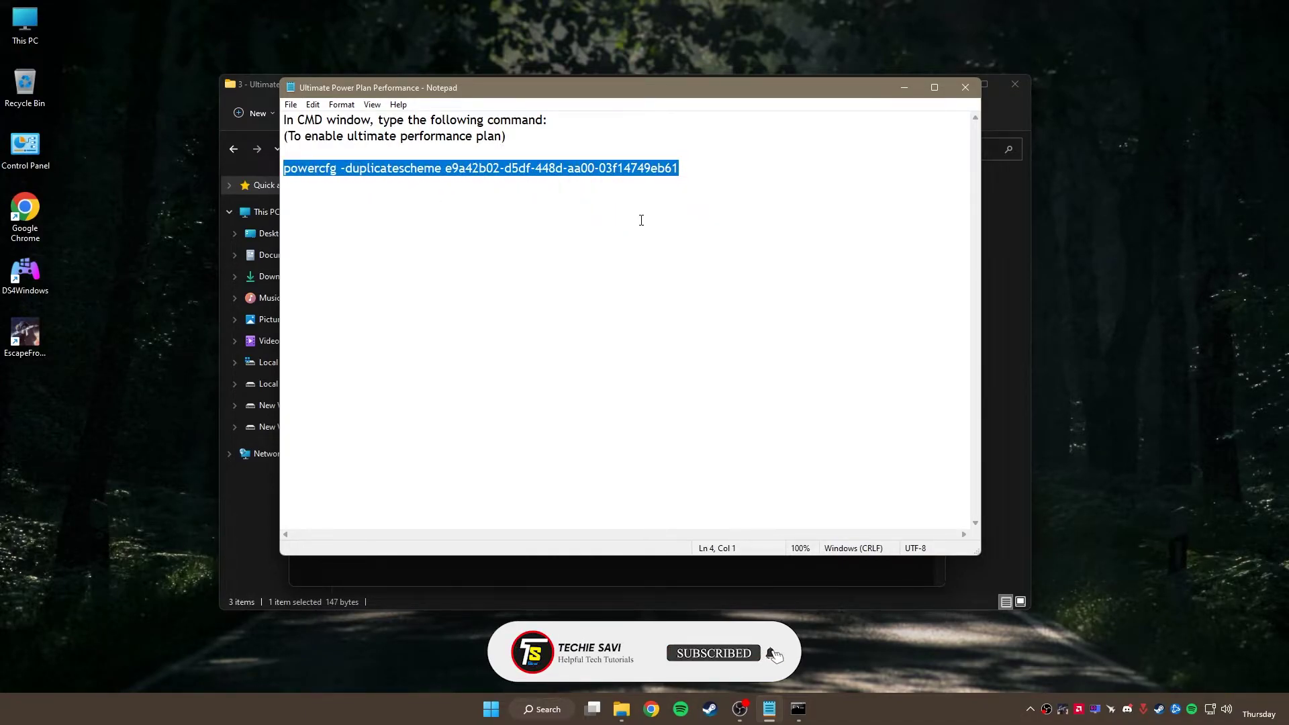
click(966, 88)
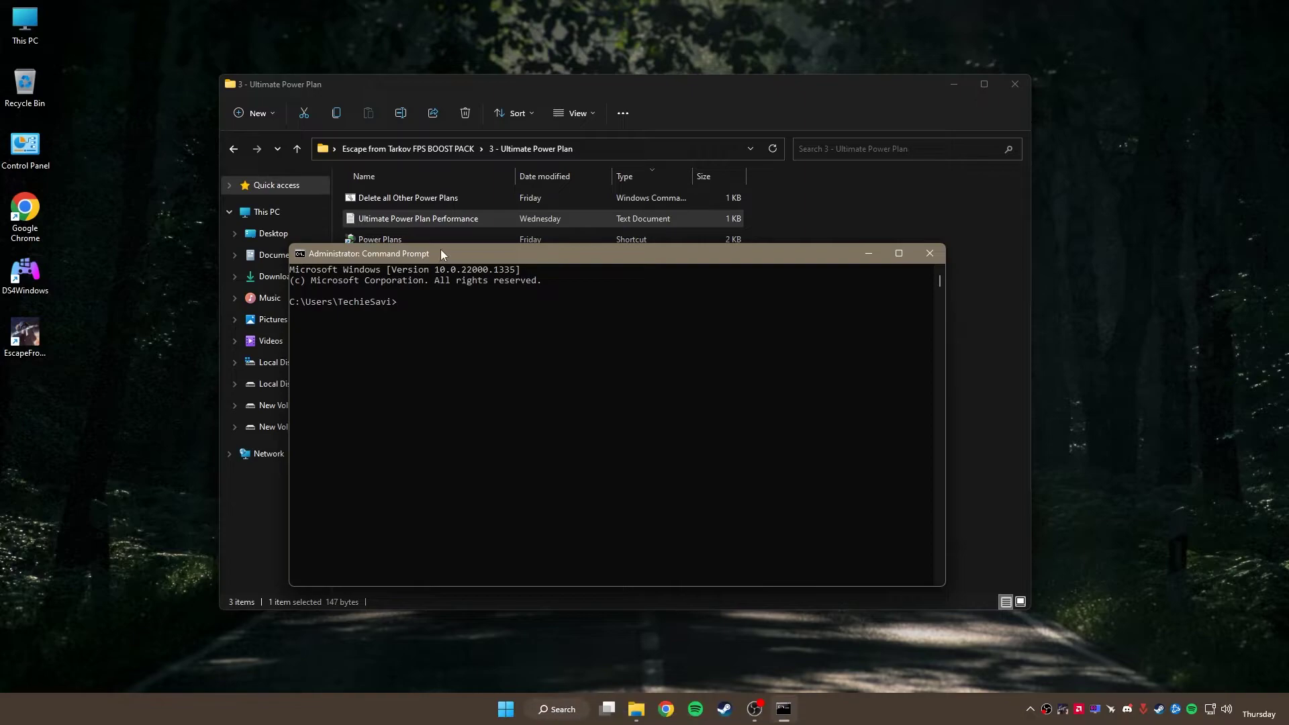
- Run powercfg -duplicatescheme e9a42b02-d5df-448d-aa00-03f14749eb61 in the administrator Command Prompt and close it
click(467, 235)
key(ctrl+v)
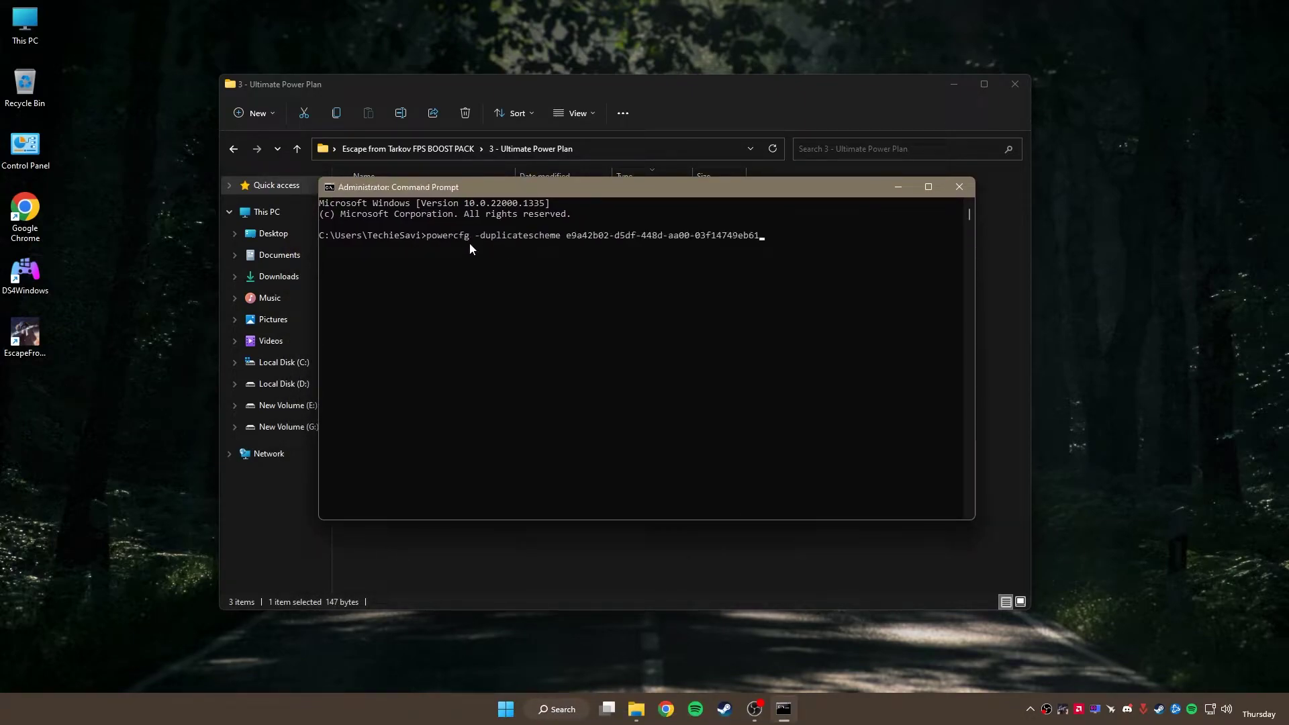
key(Return)
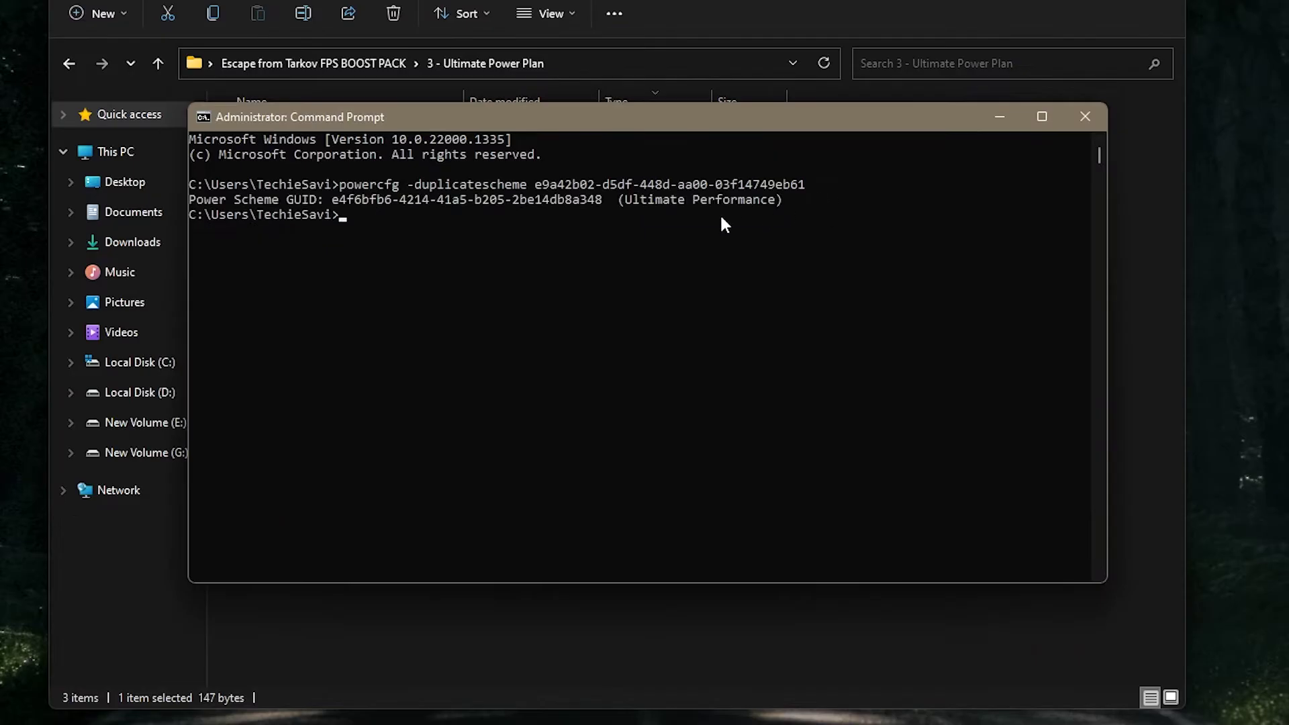
drag(622, 199, 767, 205)
click(786, 201)
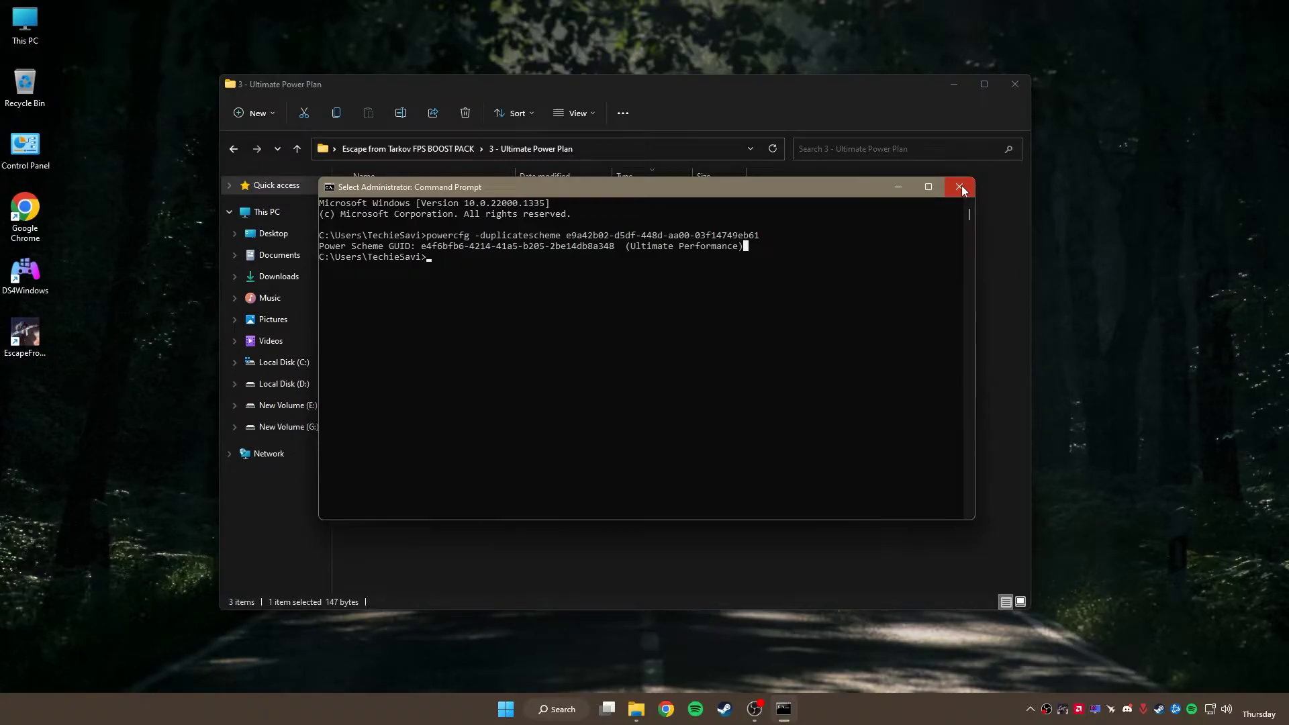
click(1085, 116)
- Open the Power Plans shortcut, check which plan is selected in Power Options, and close the window
click(286, 194)
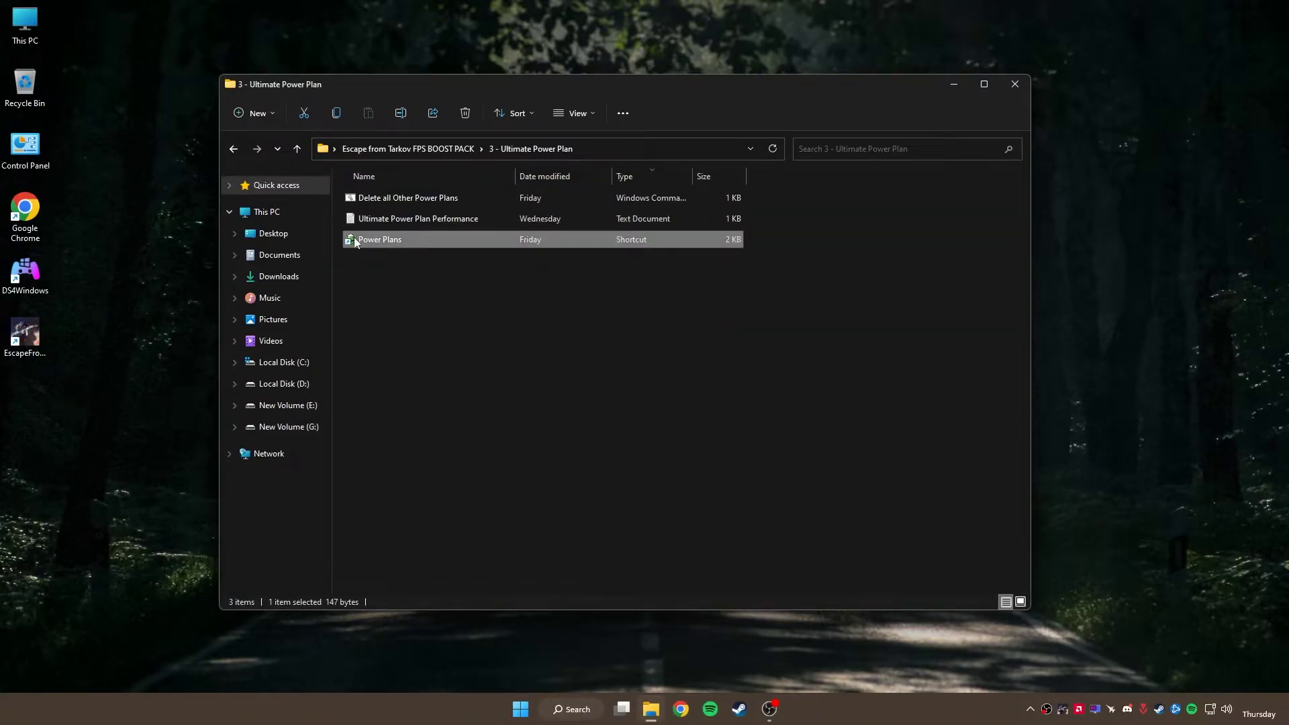
double_click(390, 242)
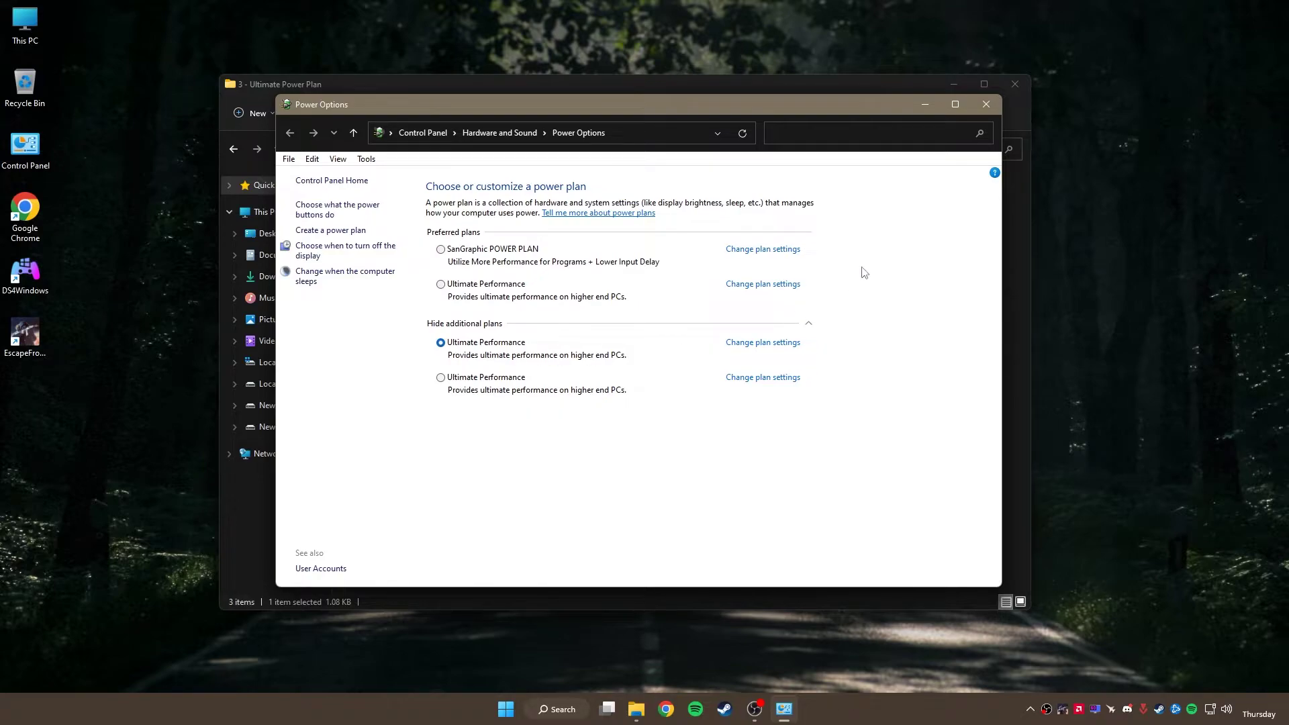
click(985, 105)
- Go to the boost pack's "4 - Programs" folder and start the QuickCpuSetup installer
click(432, 149)
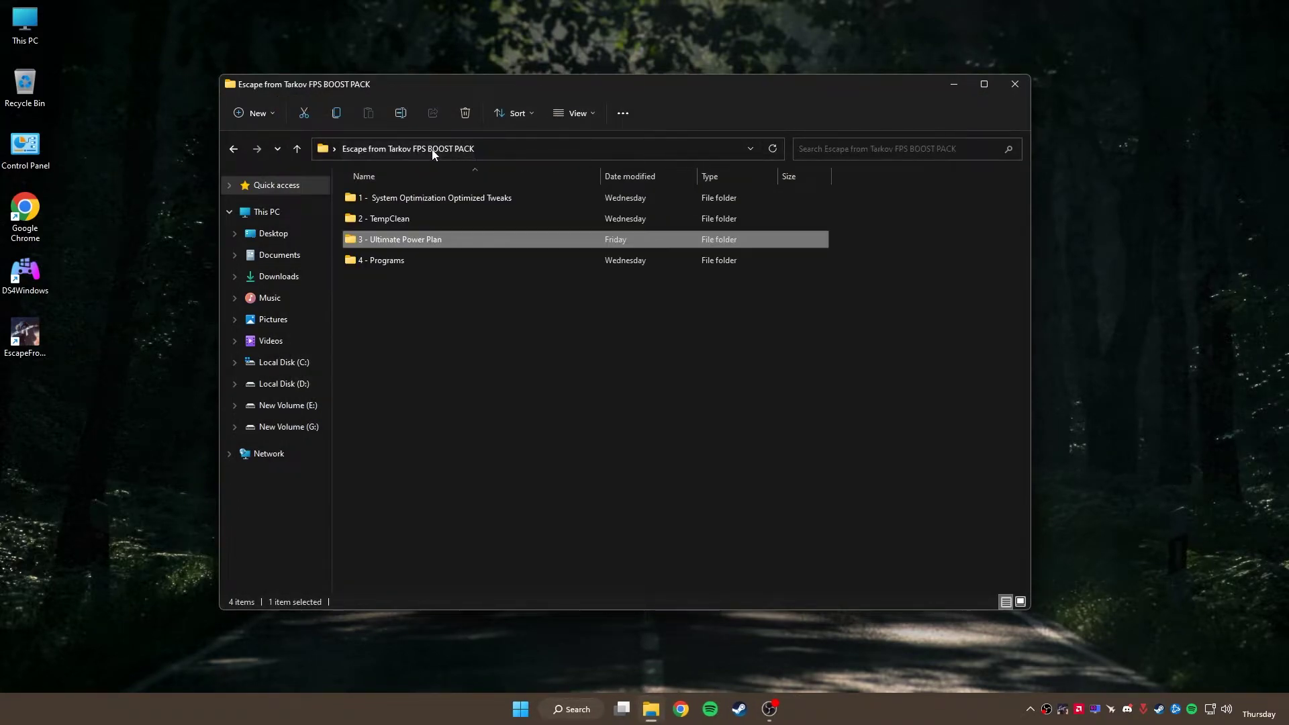
double_click(398, 260)
mouse_move(397, 260)
mouse_down()
mouse_move(401, 175)
mouse_move(408, 265)
mouse_up()
right_click(391, 220)
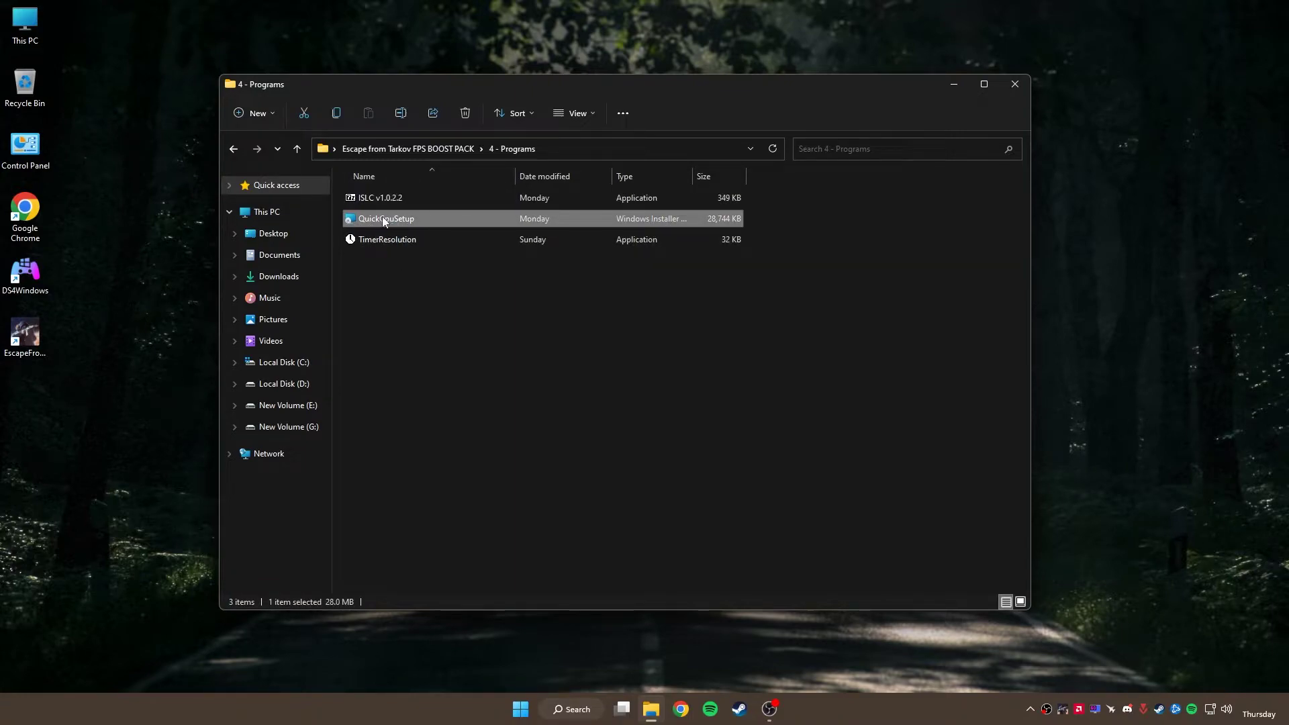
click(412, 256)
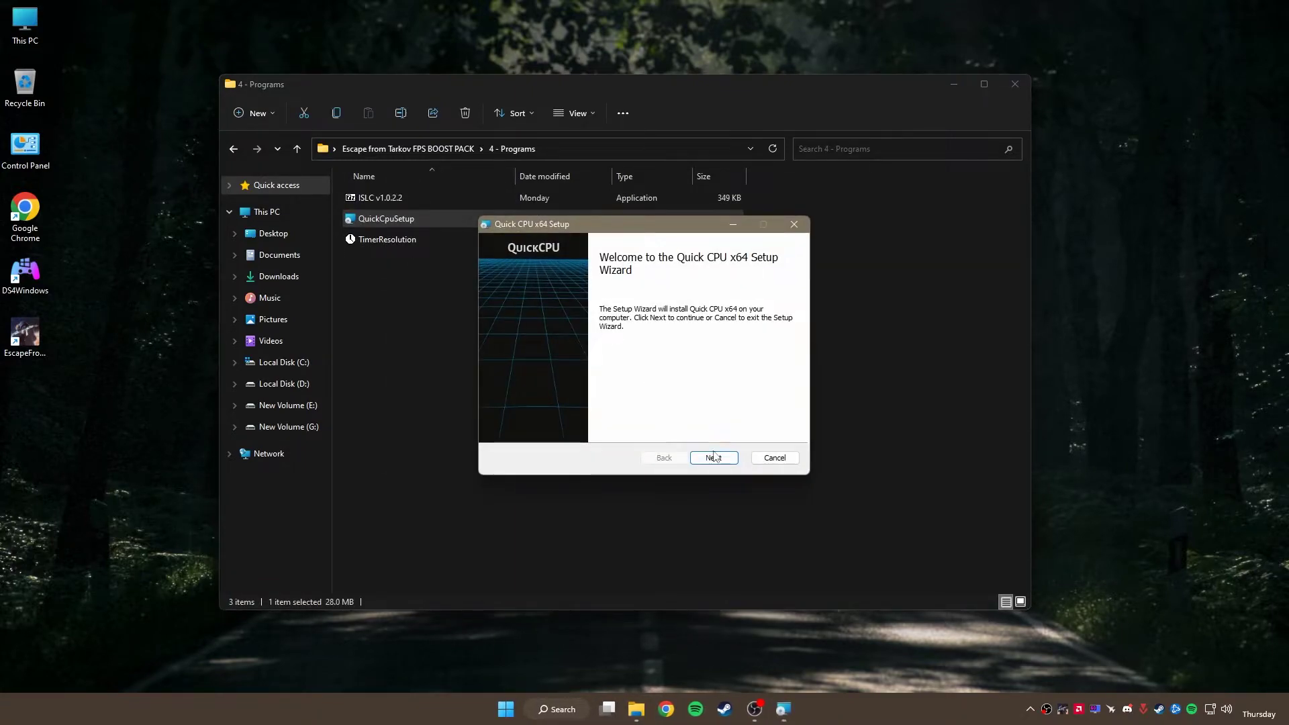
- Install Quick CPU x64, accepting the license agreement, and finish the setup wizard
click(717, 460)
click(556, 424)
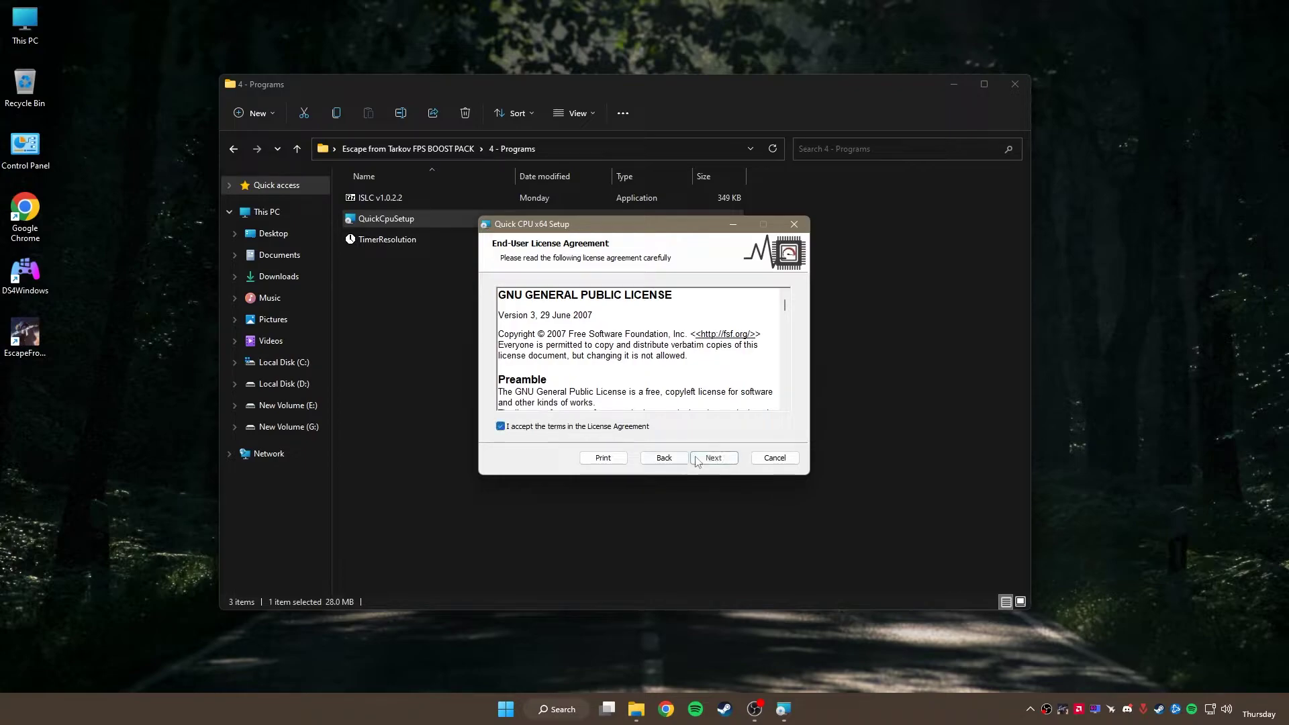
click(705, 460)
click(705, 460)
click(713, 459)
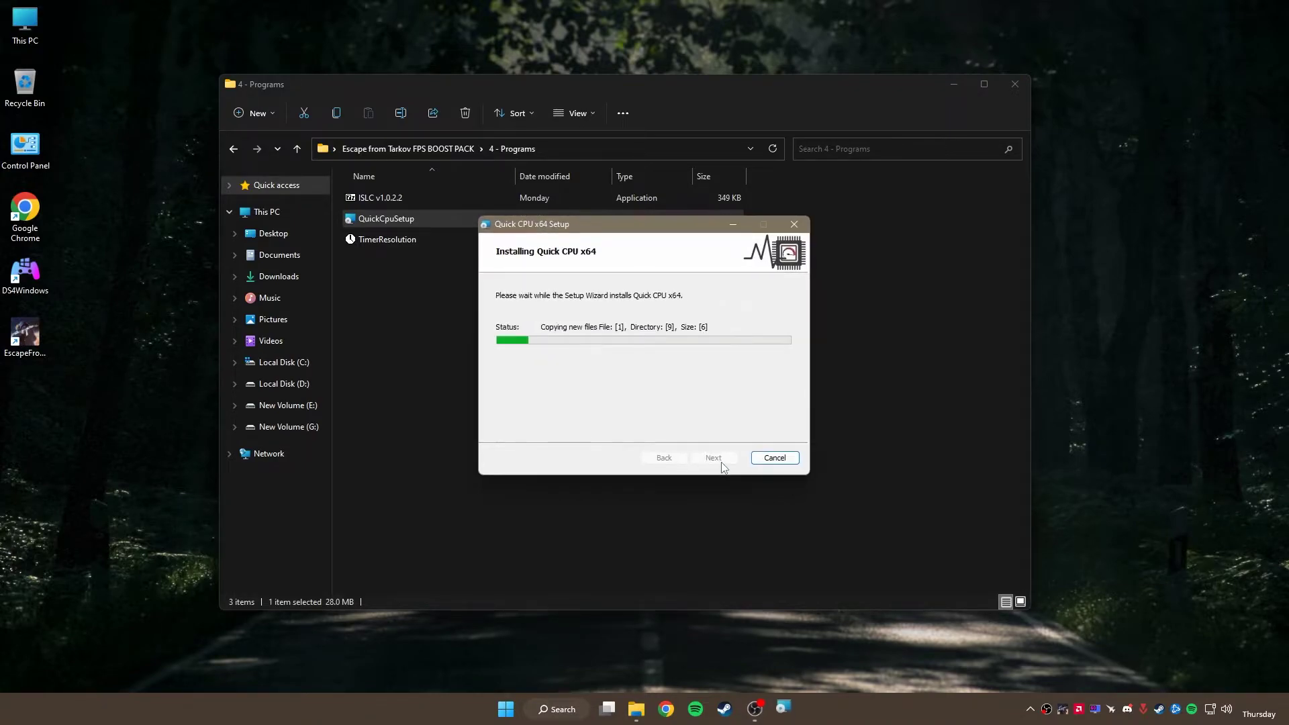
click(625, 422)
click(623, 421)
click(713, 457)
- Bring the Quick CPU window to the front and dismiss its update notice
mouse_move(780, 714)
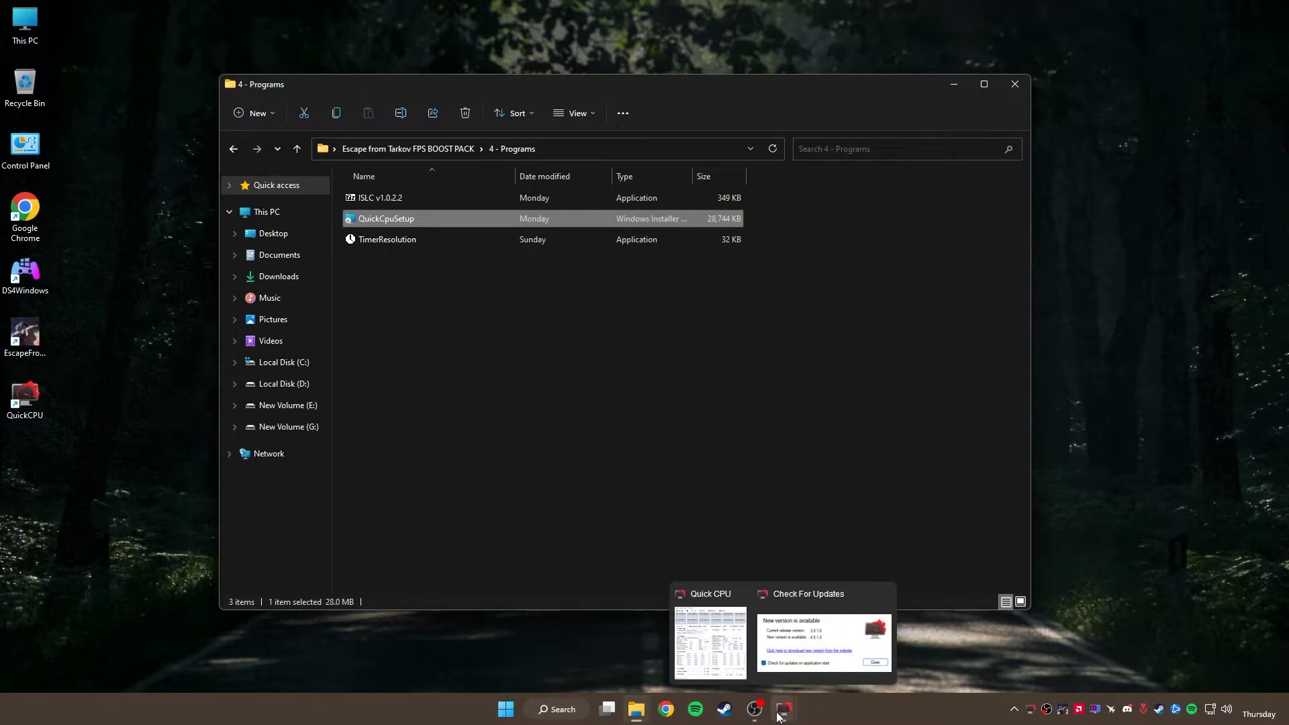
click(712, 660)
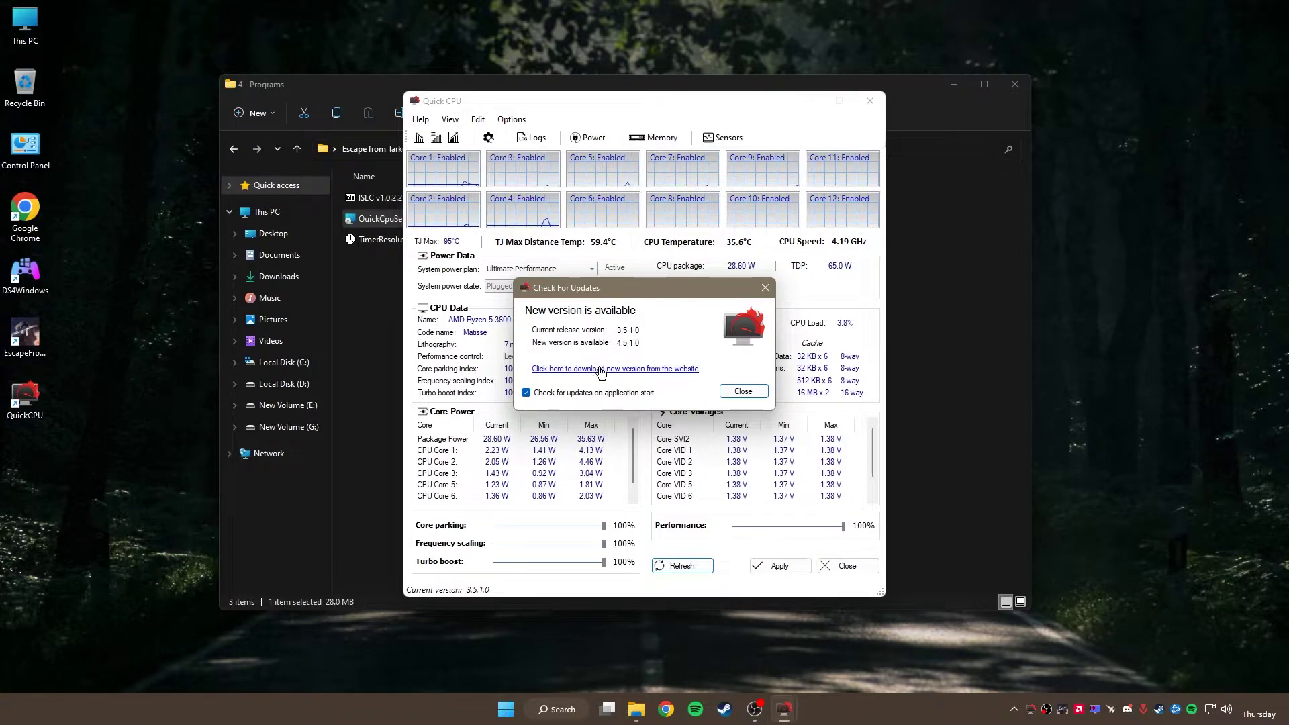
click(743, 391)
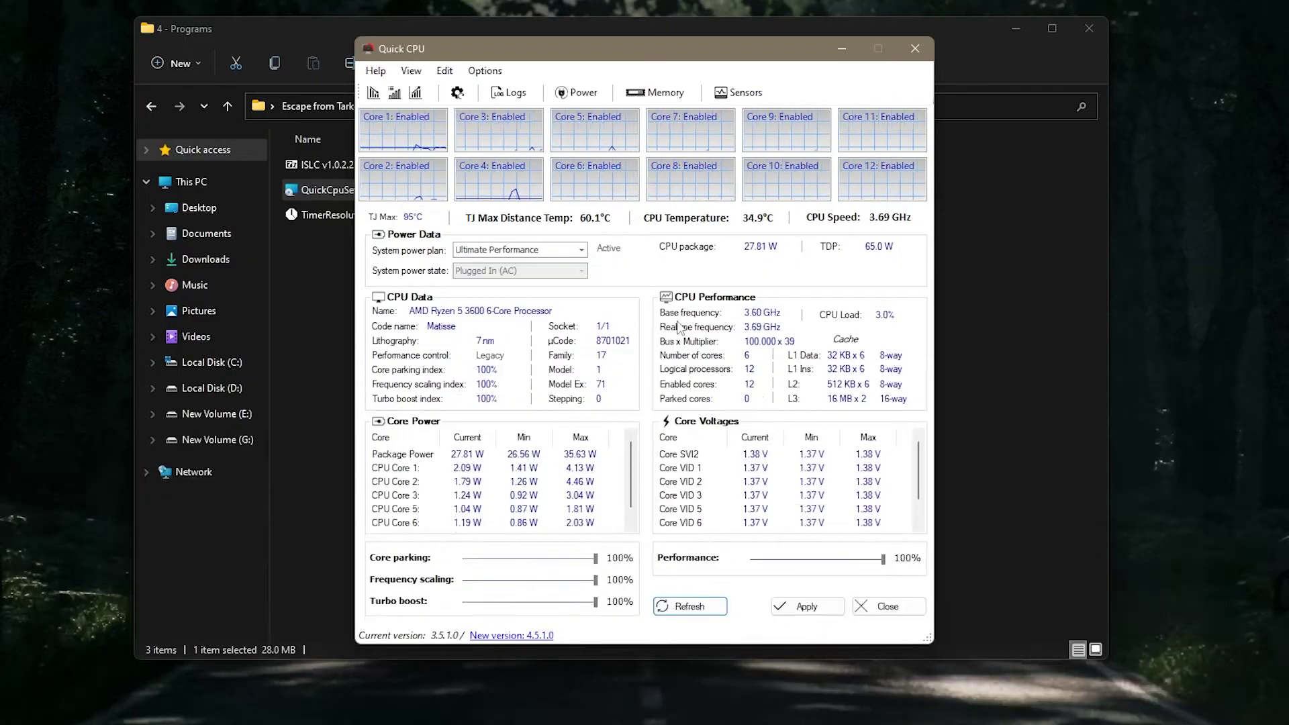
- Choose Ultimate Performance as the system power plan in Quick CPU
click(538, 248)
click(538, 249)
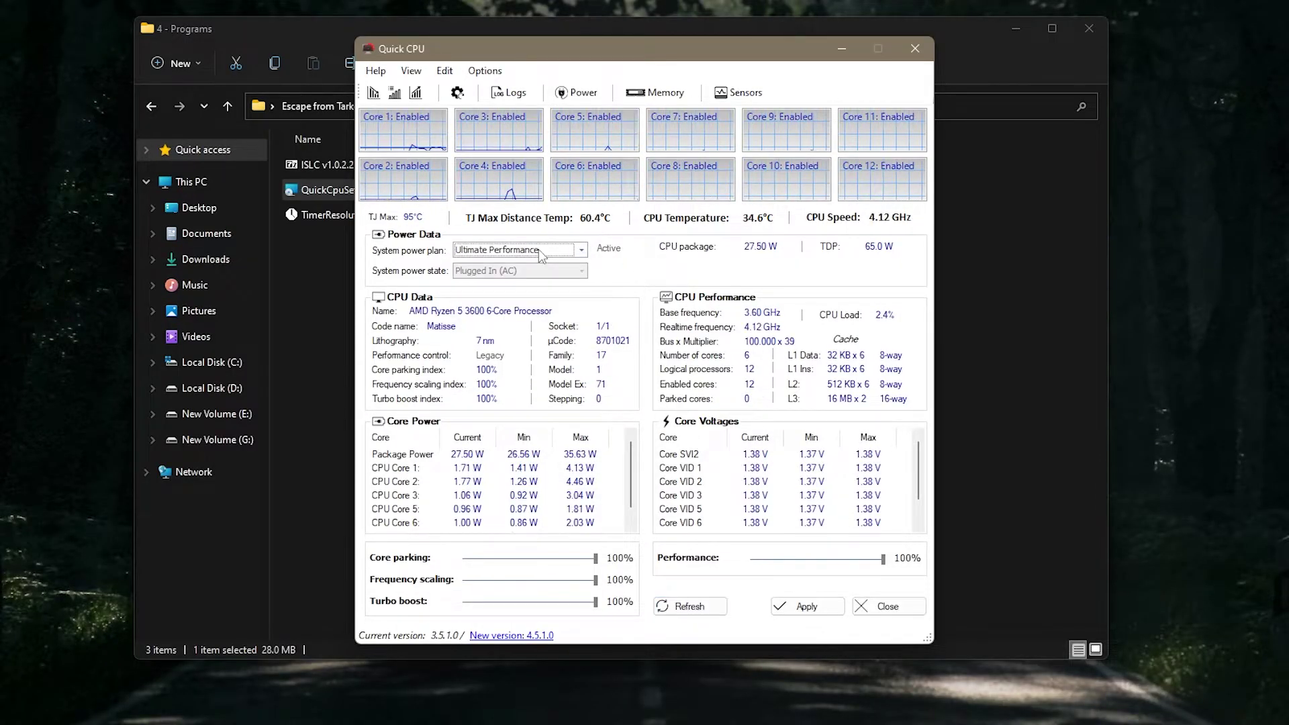
click(582, 251)
click(530, 286)
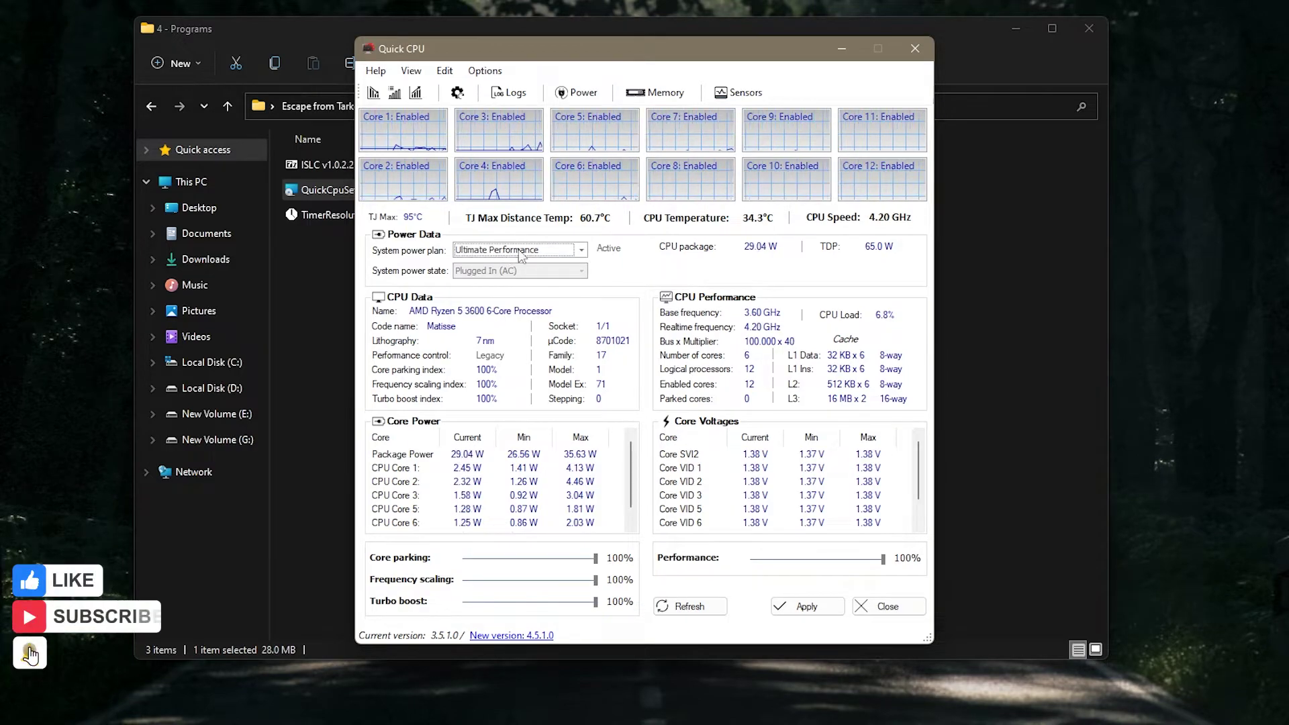
- Set core parking, turbo boost and performance to 100% in Quick CPU and apply the changes
mouse_move(595, 558)
mouse_down()
mouse_move(540, 560)
mouse_move(595, 558)
mouse_up()
drag(594, 601, 631, 607)
drag(883, 559, 885, 560)
click(813, 609)
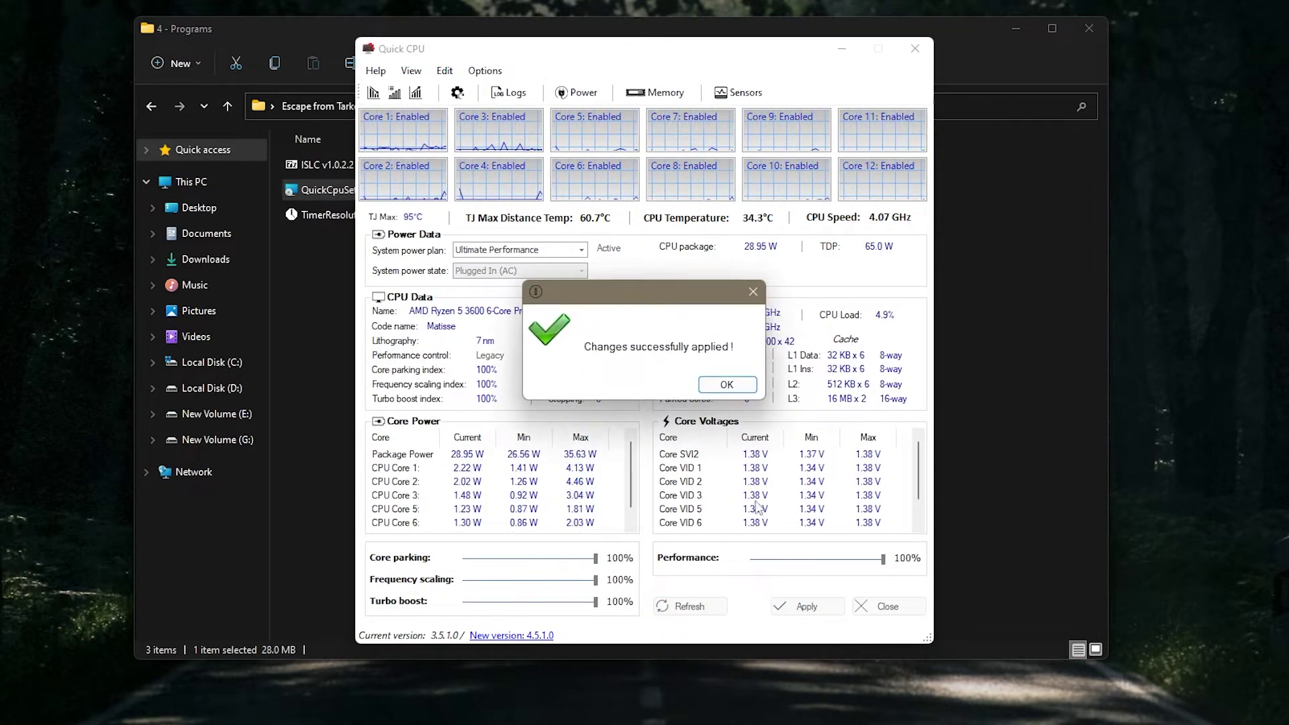
key(Return)
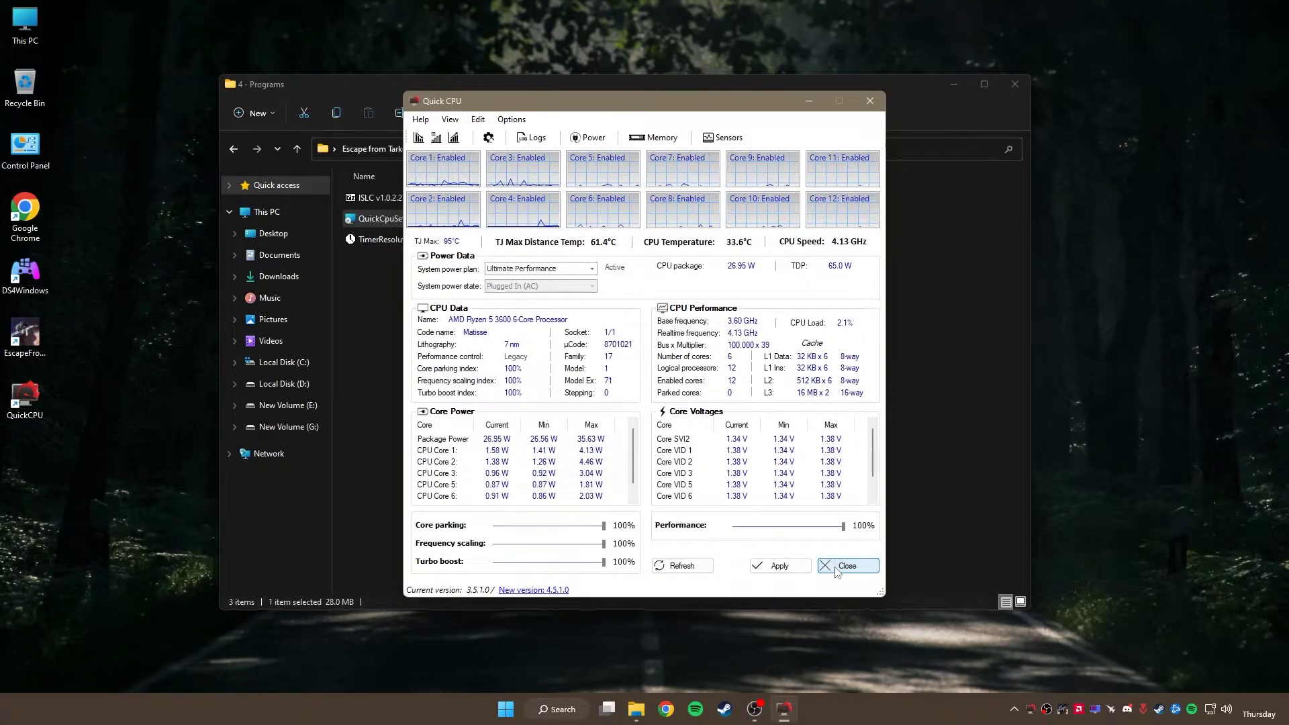
- Close Quick CPU and extract the ISLC v1.0.2.2 self-extracting archive to the desktop
click(837, 570)
click(382, 202)
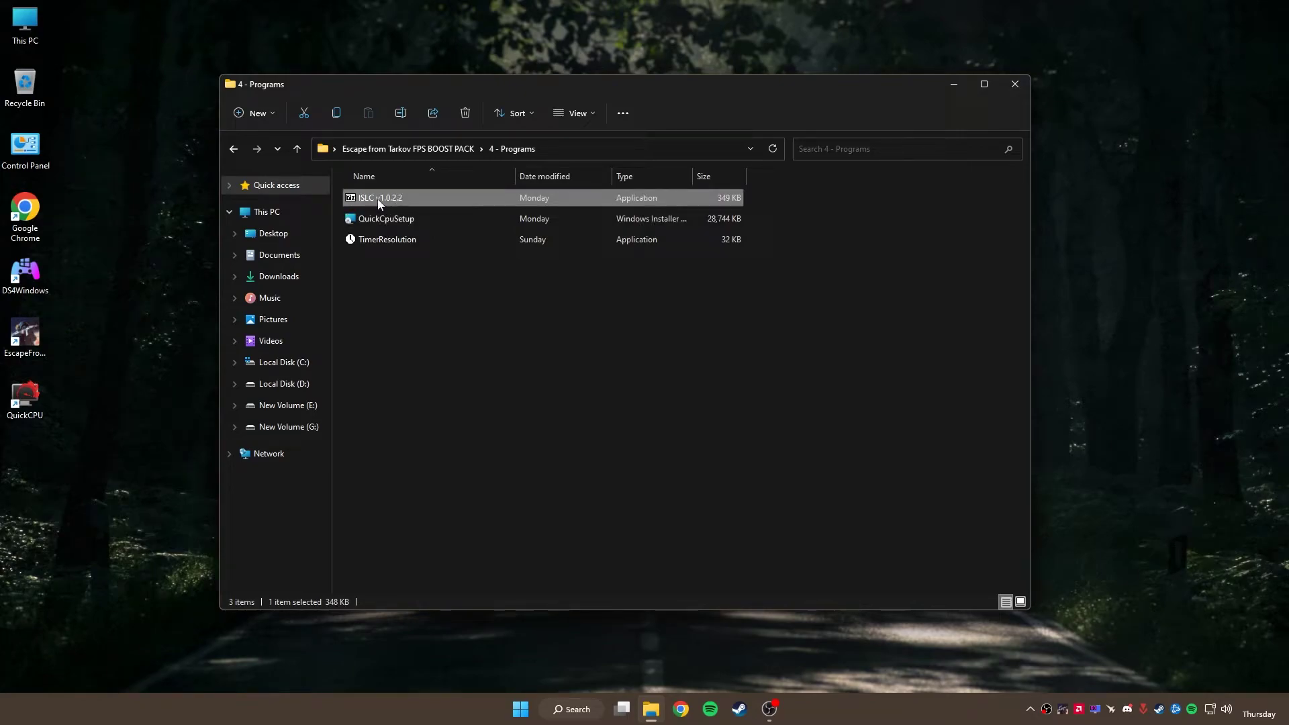
double_click(378, 201)
click(764, 341)
click(576, 303)
click(673, 473)
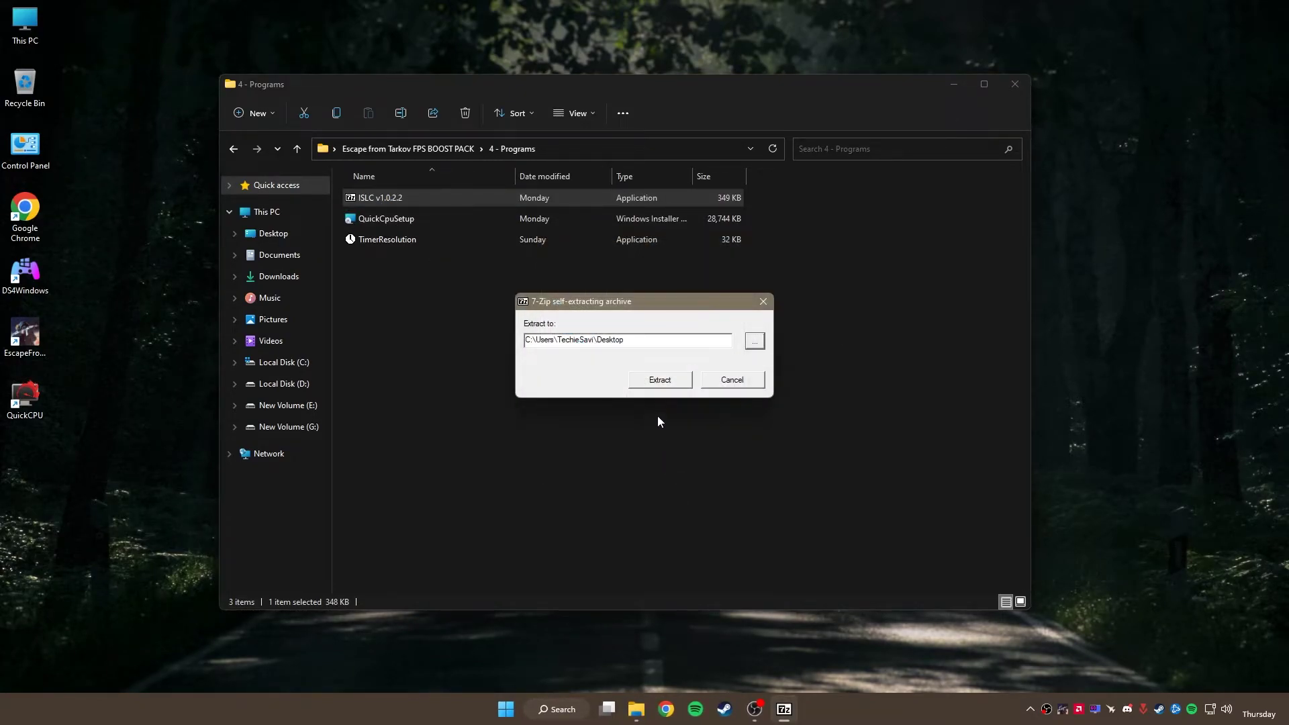
click(658, 381)
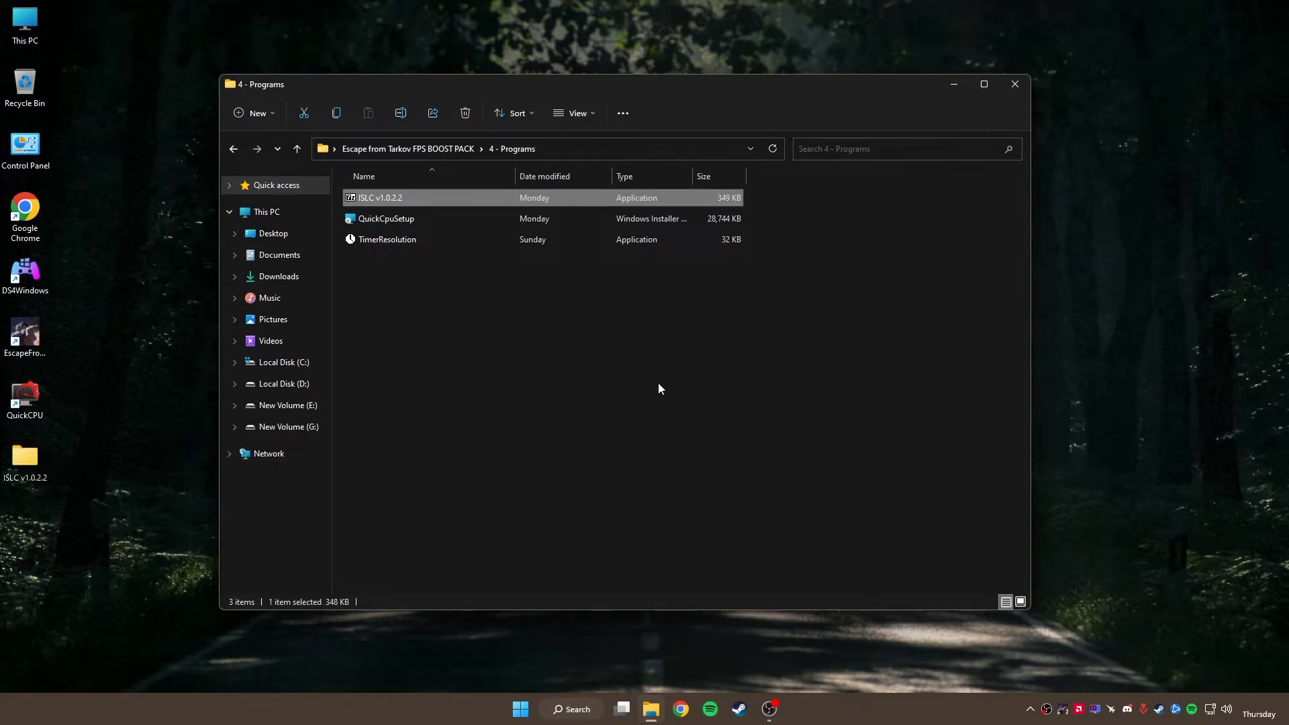
- Launch Intelligent standby list cleaner ISLC from the extracted ISLC v1.0.2.2 folder, close the folder and centre the program's window
click(945, 90)
drag(34, 470, 473, 205)
double_click(490, 329)
click(474, 212)
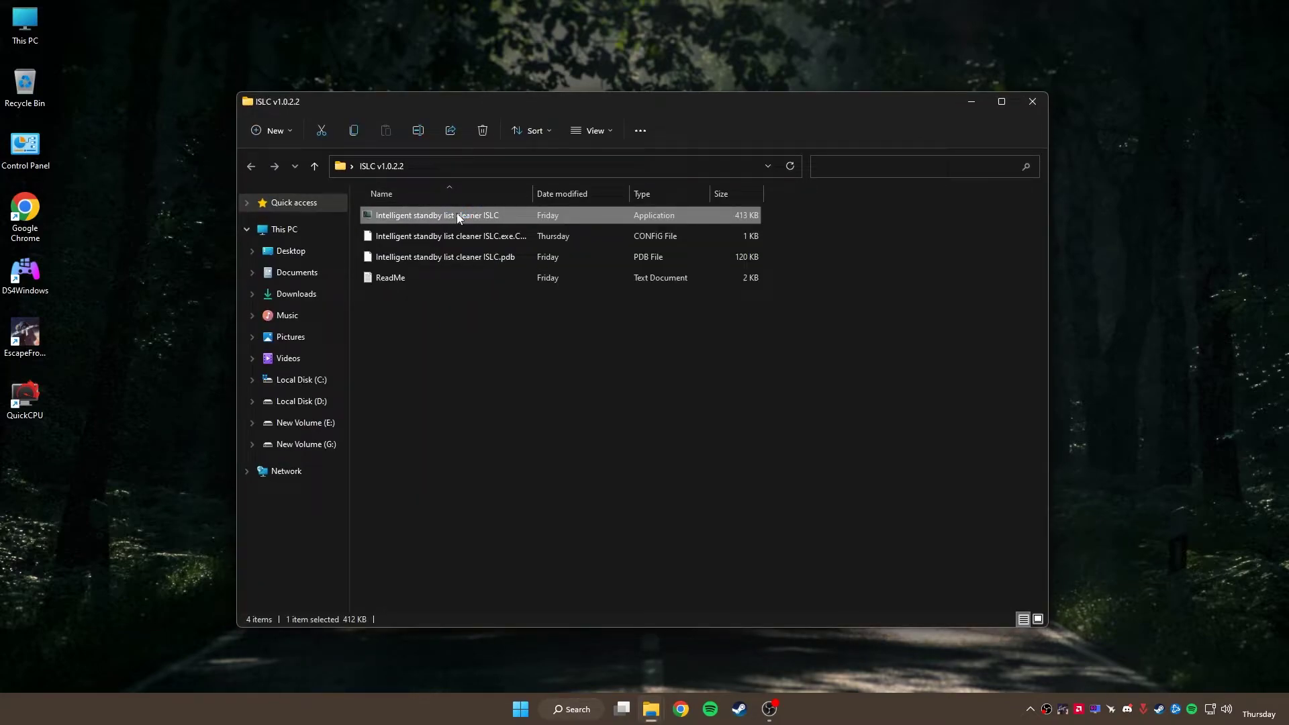
double_click(456, 212)
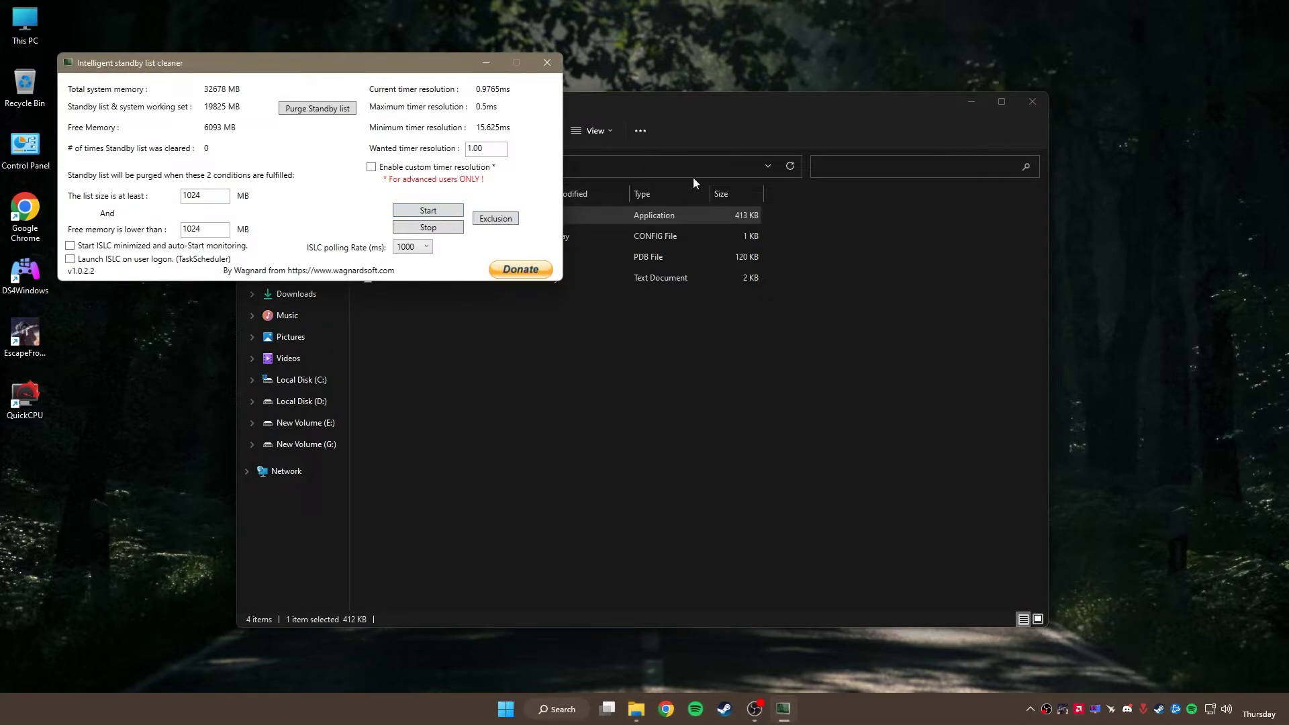
click(1032, 102)
drag(402, 69, 693, 258)
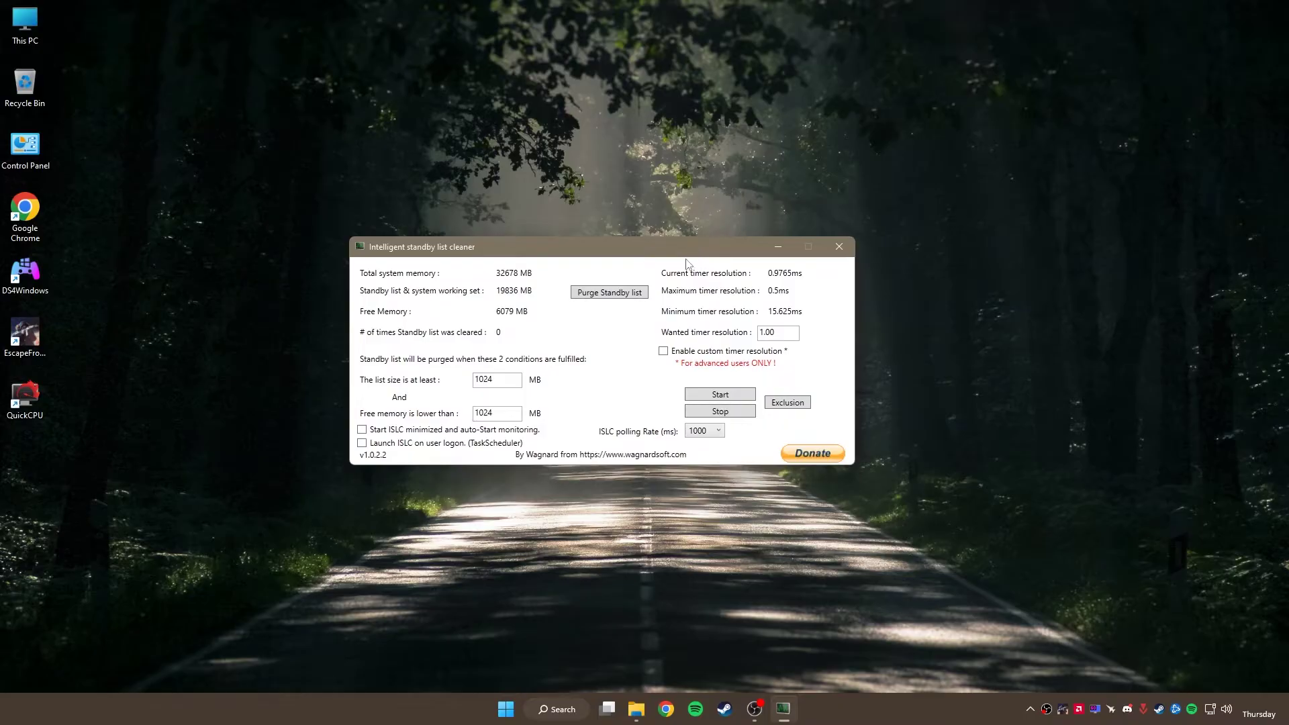
- Set the purge conditions to a list size of at least 1024 MB and free memory lower than 16384 MB
drag(507, 382, 422, 391)
text(1024)
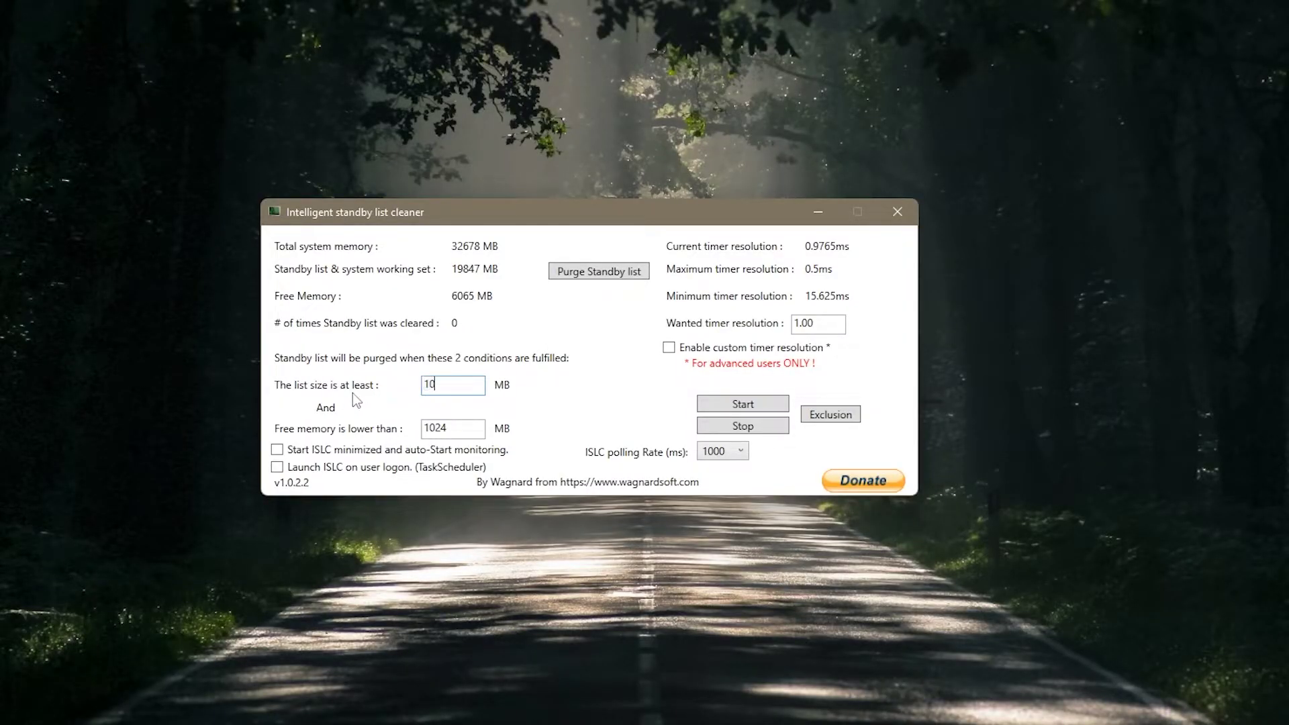
drag(457, 385, 415, 388)
click(452, 380)
drag(466, 429, 399, 436)
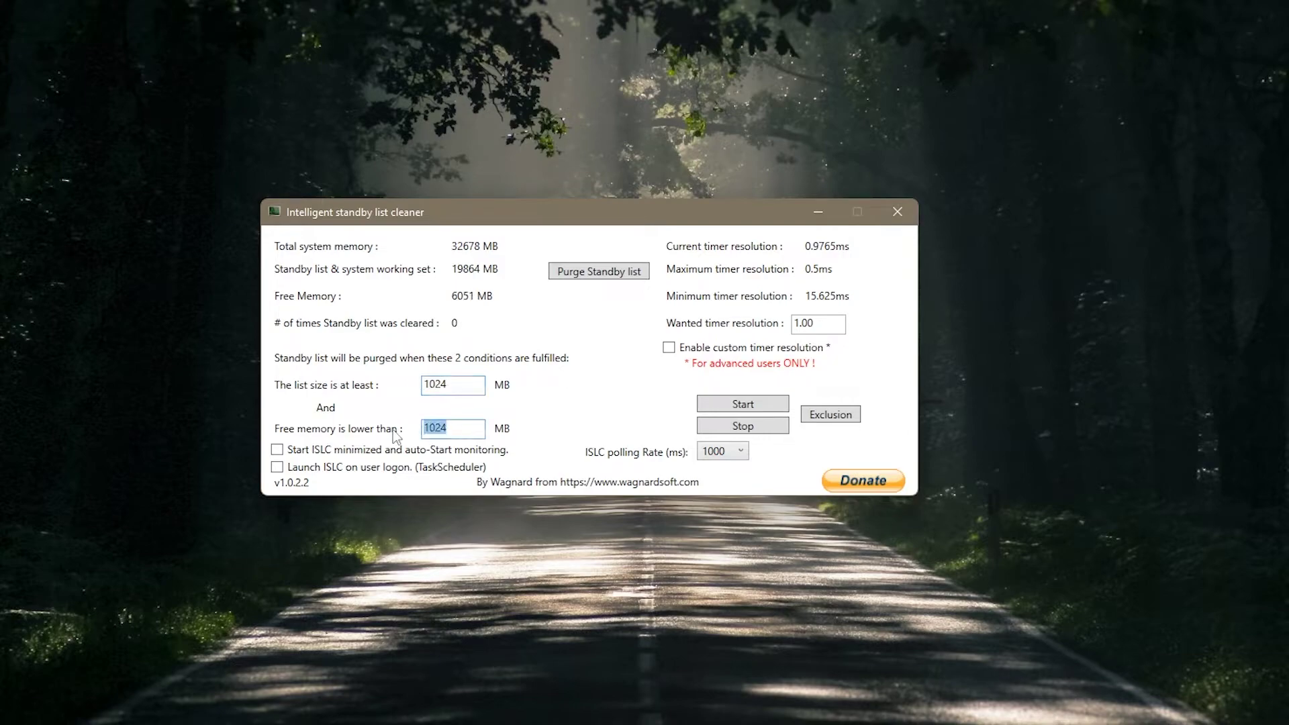
key(BackSpace)
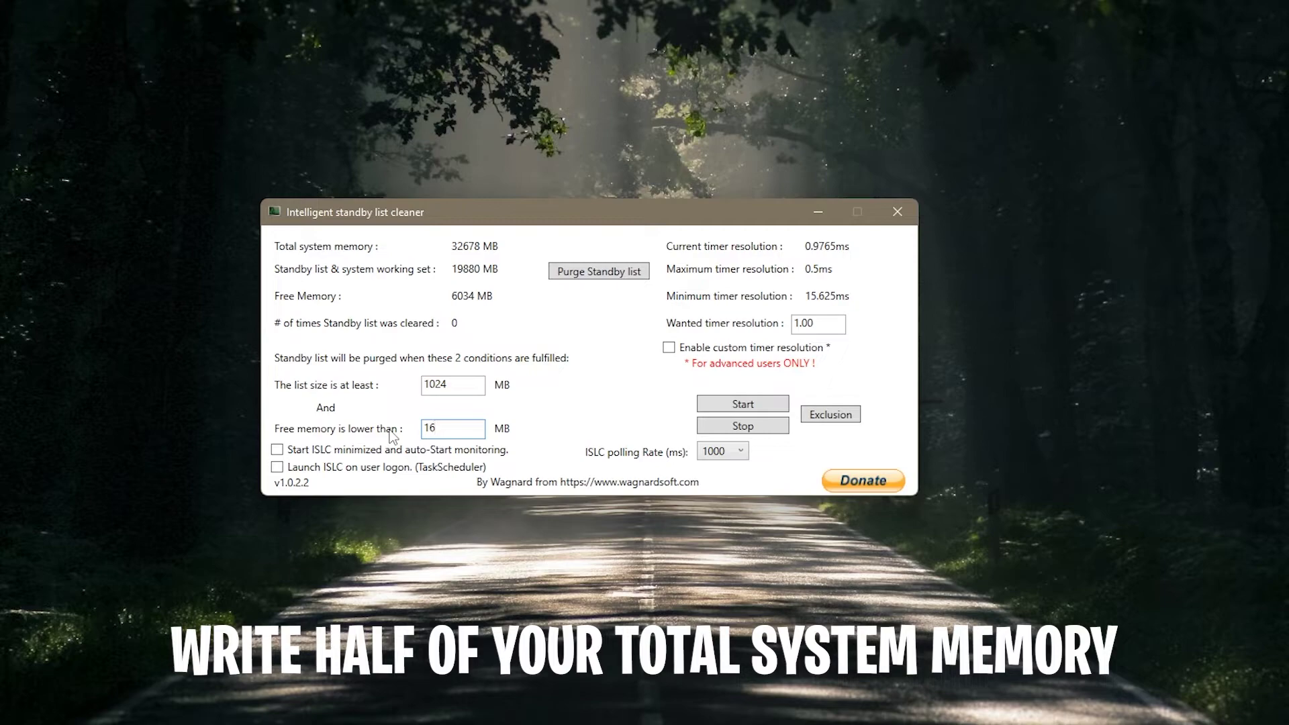
text(16384)
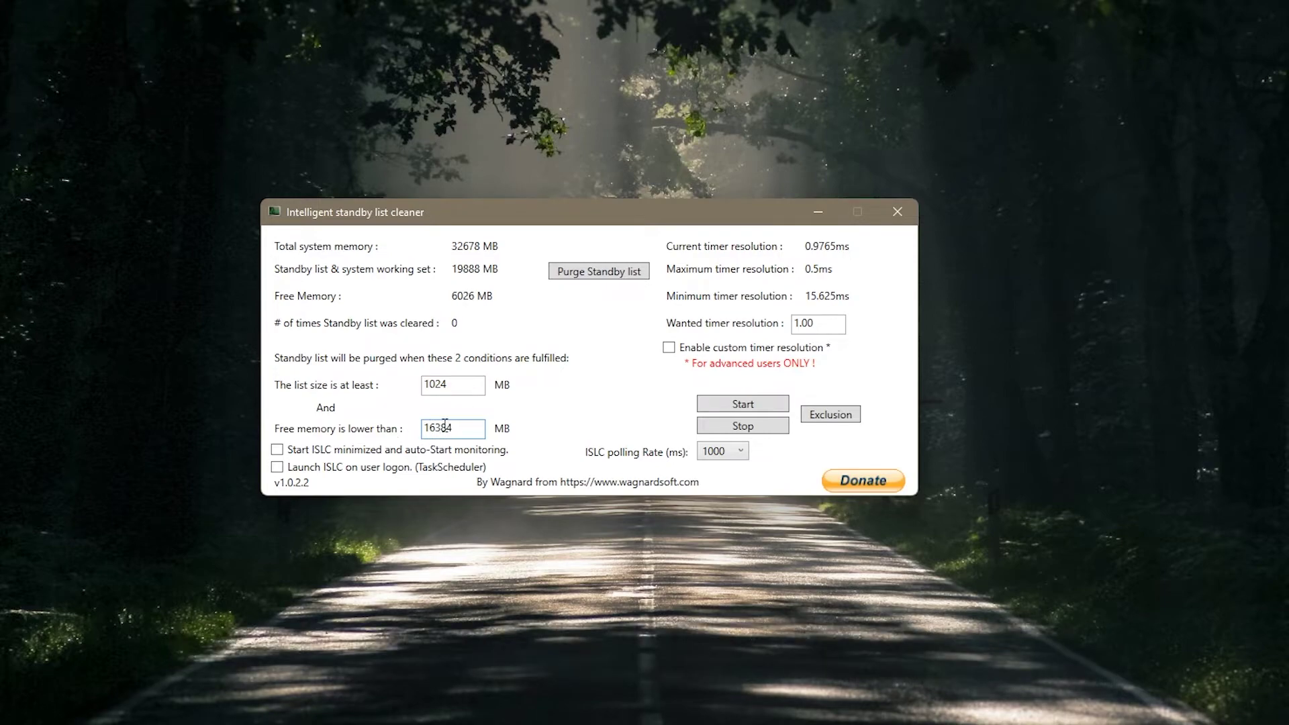
drag(448, 432, 472, 431)
click(470, 430)
- Enable starting ISLC minimized with auto-start monitoring, and enable a custom timer resolution of 0.50
click(277, 449)
drag(838, 325, 764, 322)
key(BackSpace)
text(0.00)
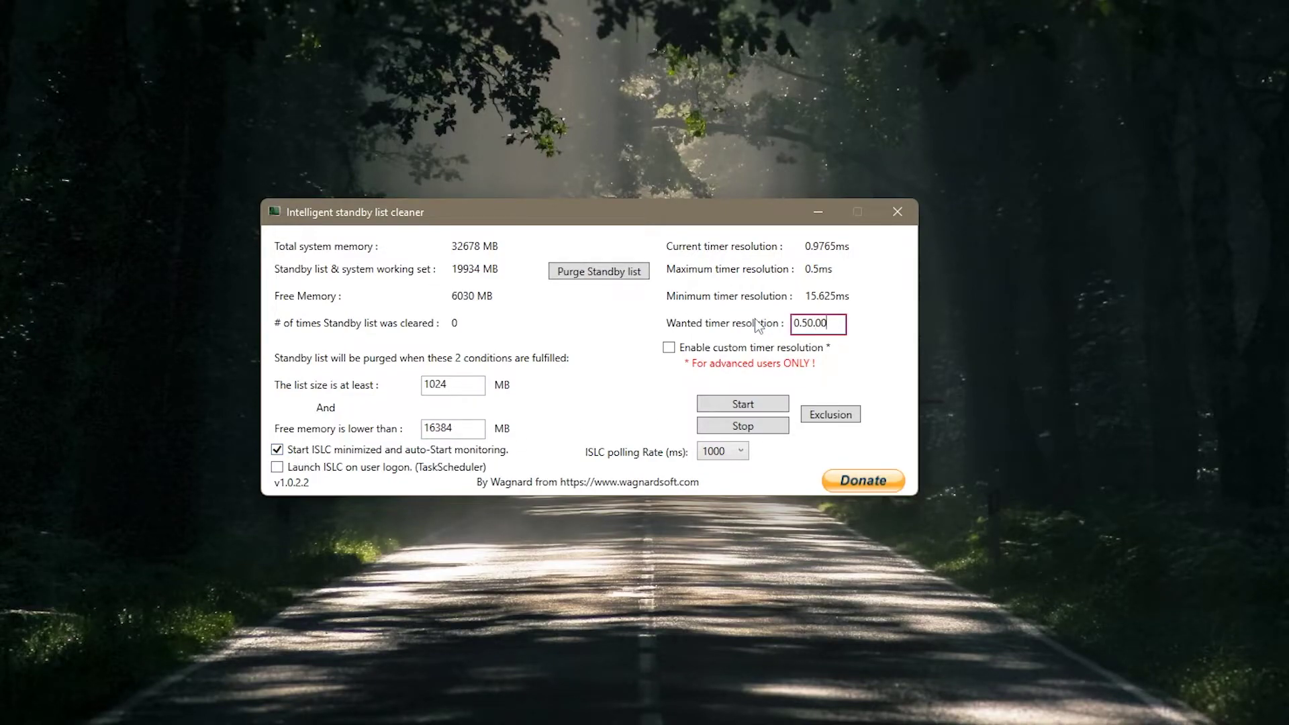
click(669, 348)
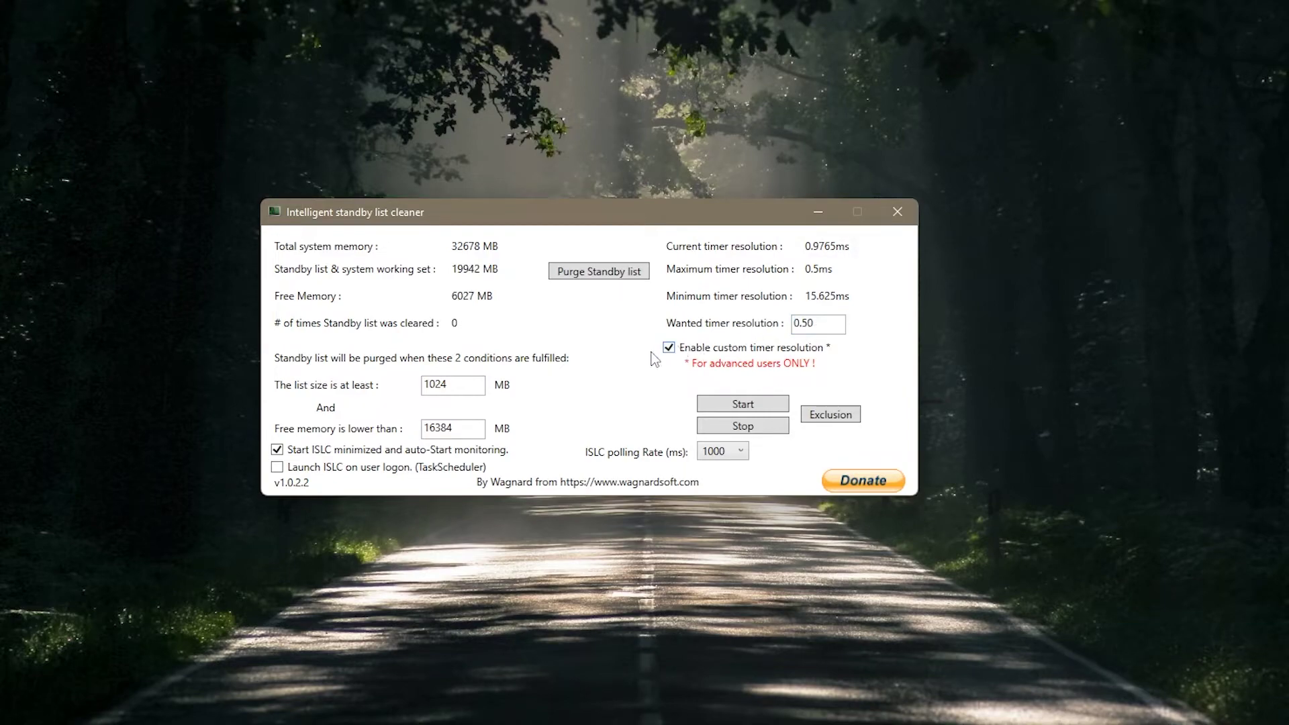
- Choose an ISLC polling rate of 1000 ms, start the monitoring and minimize the program
click(728, 452)
click(718, 502)
click(743, 409)
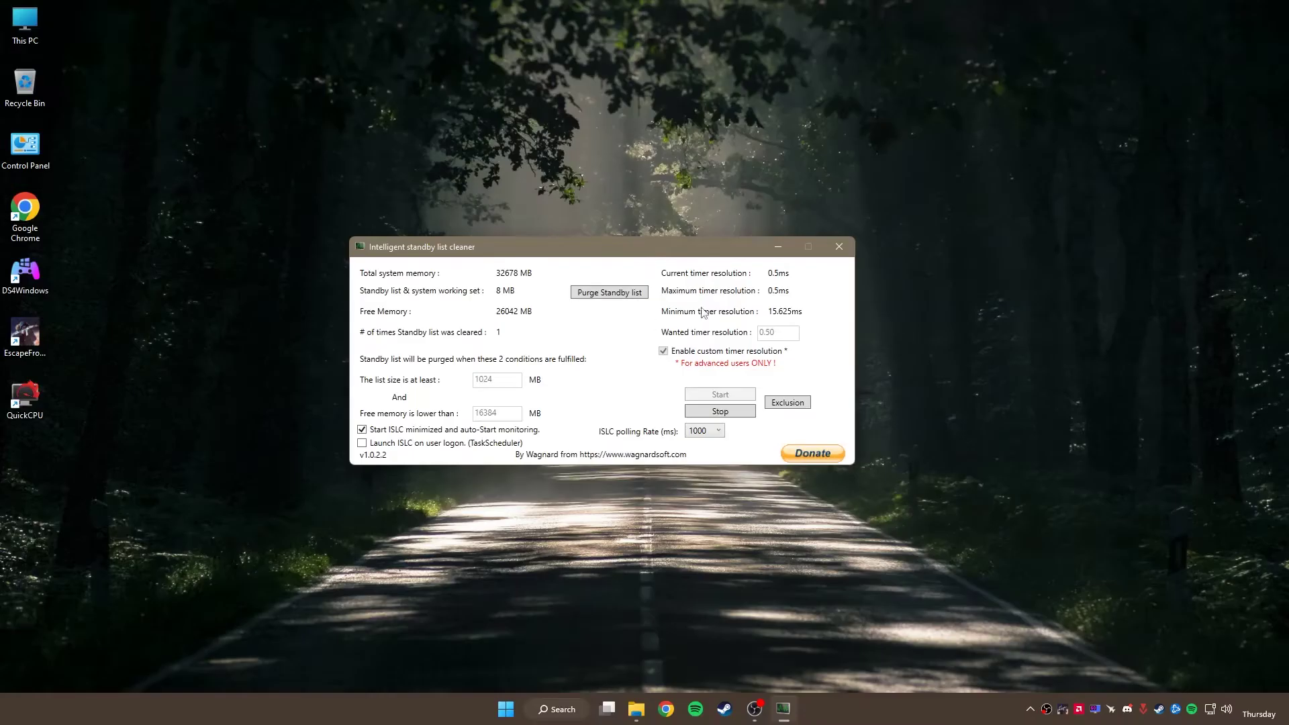
click(778, 248)
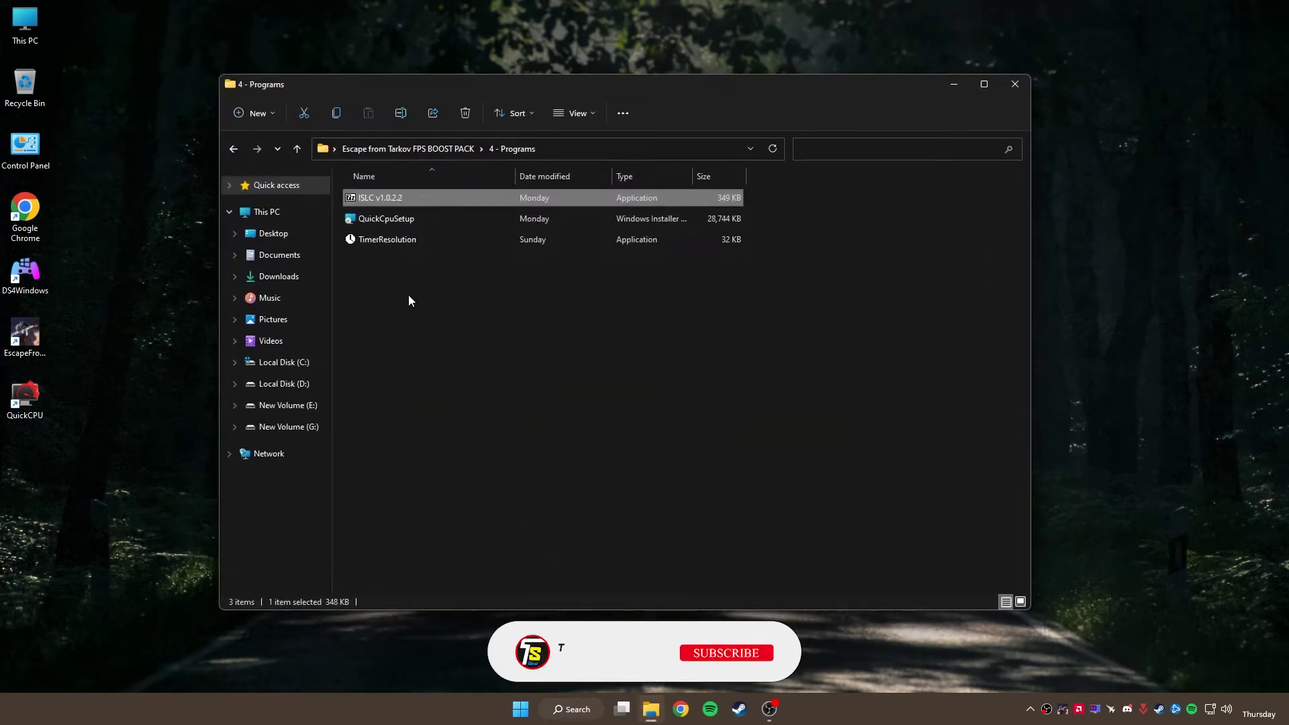
- Run TimerResolution from the 4 - Programs folder, set the timer to its maximum resolution and close the tool
right_click(380, 235)
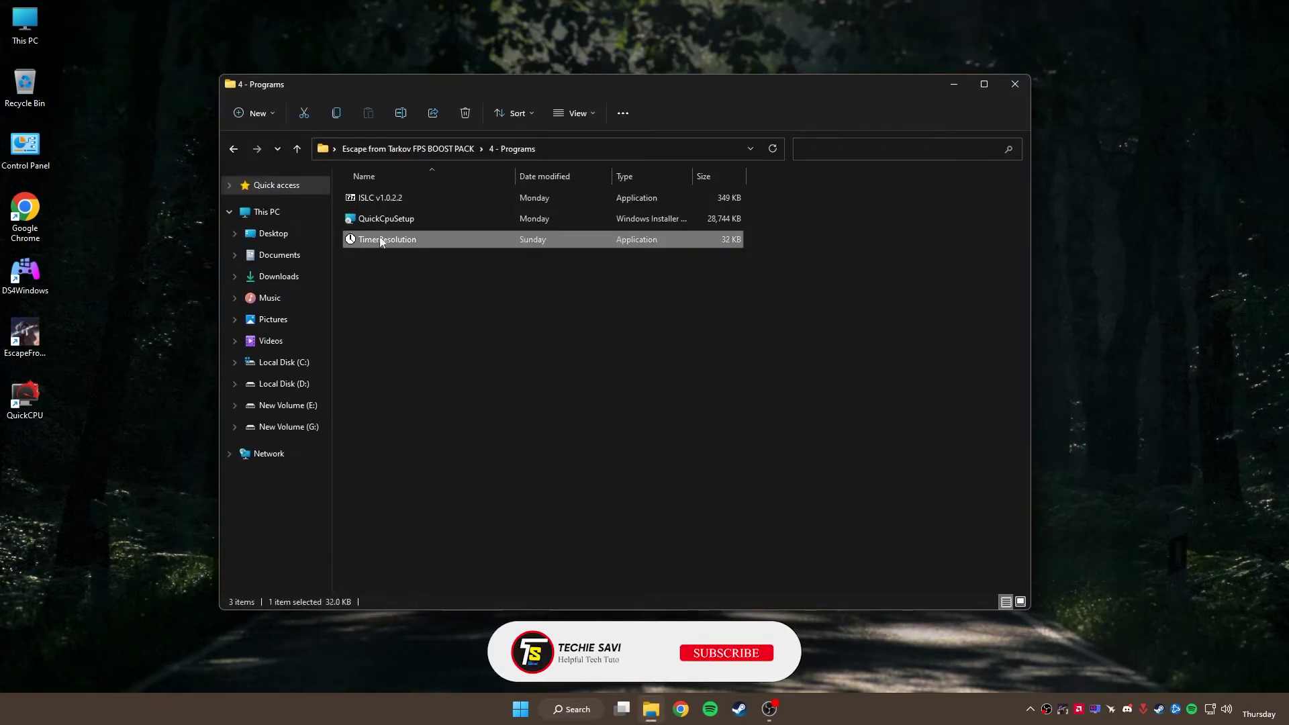
click(422, 280)
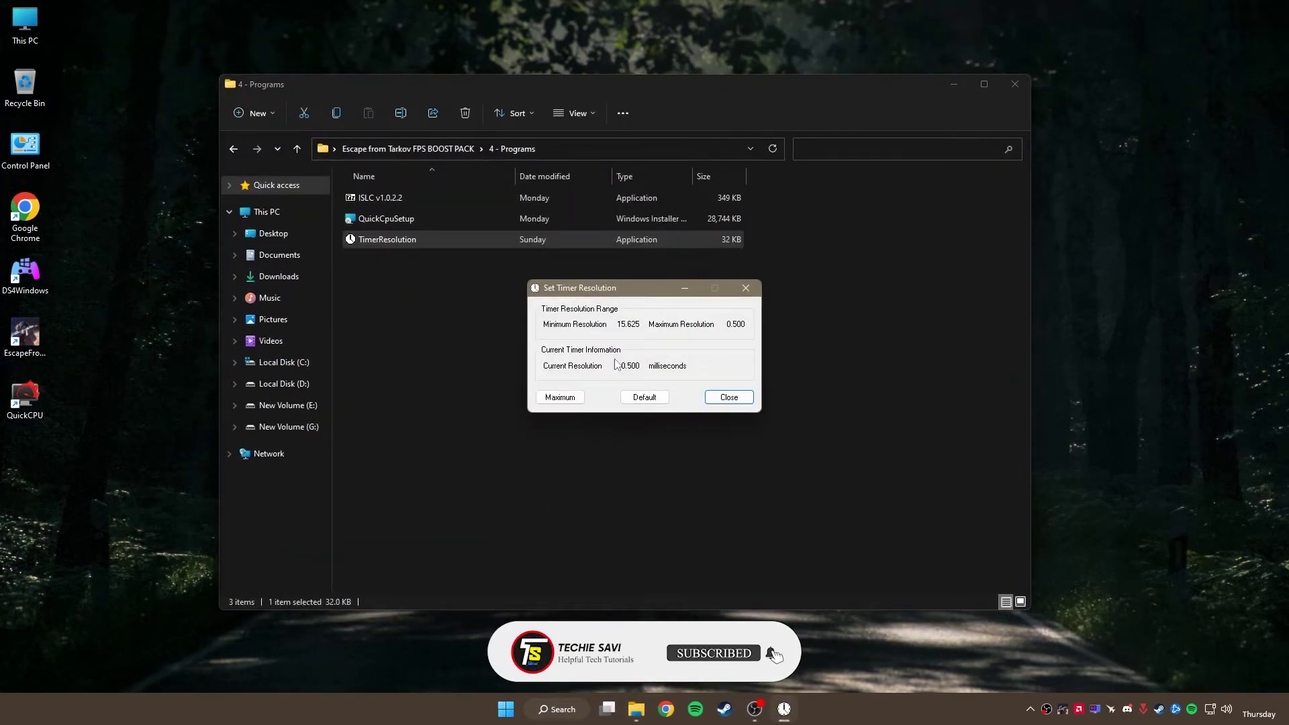
click(567, 397)
drag(621, 325, 641, 324)
click(623, 366)
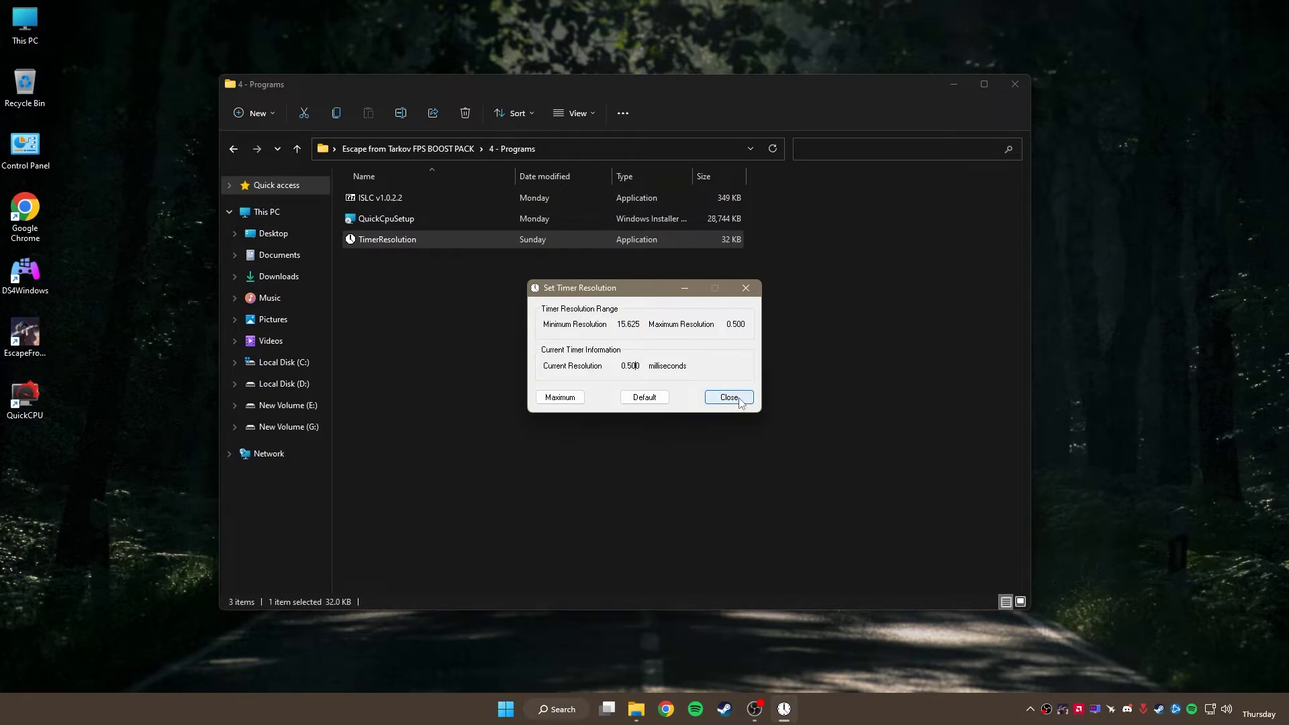
click(740, 400)
- Return to the Escape from Tarkov FPS BOOST PACK folder and close its window
click(442, 149)
drag(436, 307, 479, 169)
click(503, 288)
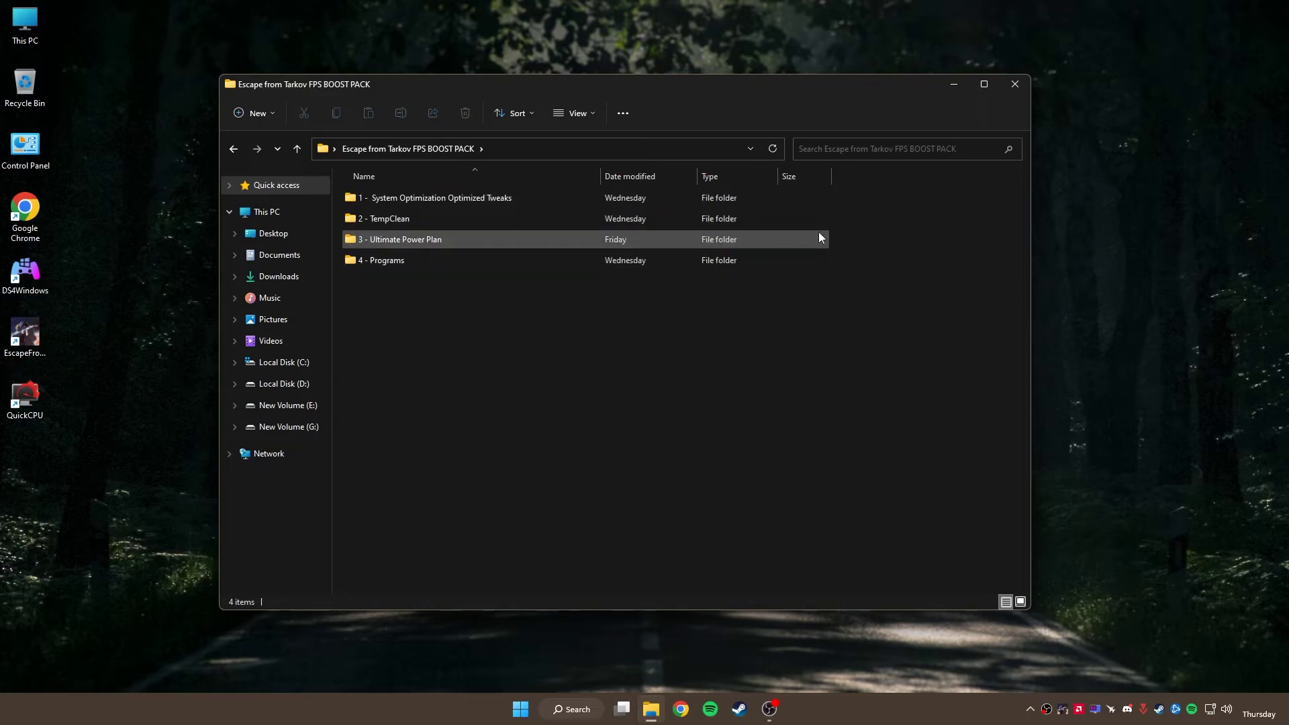
click(1015, 84)
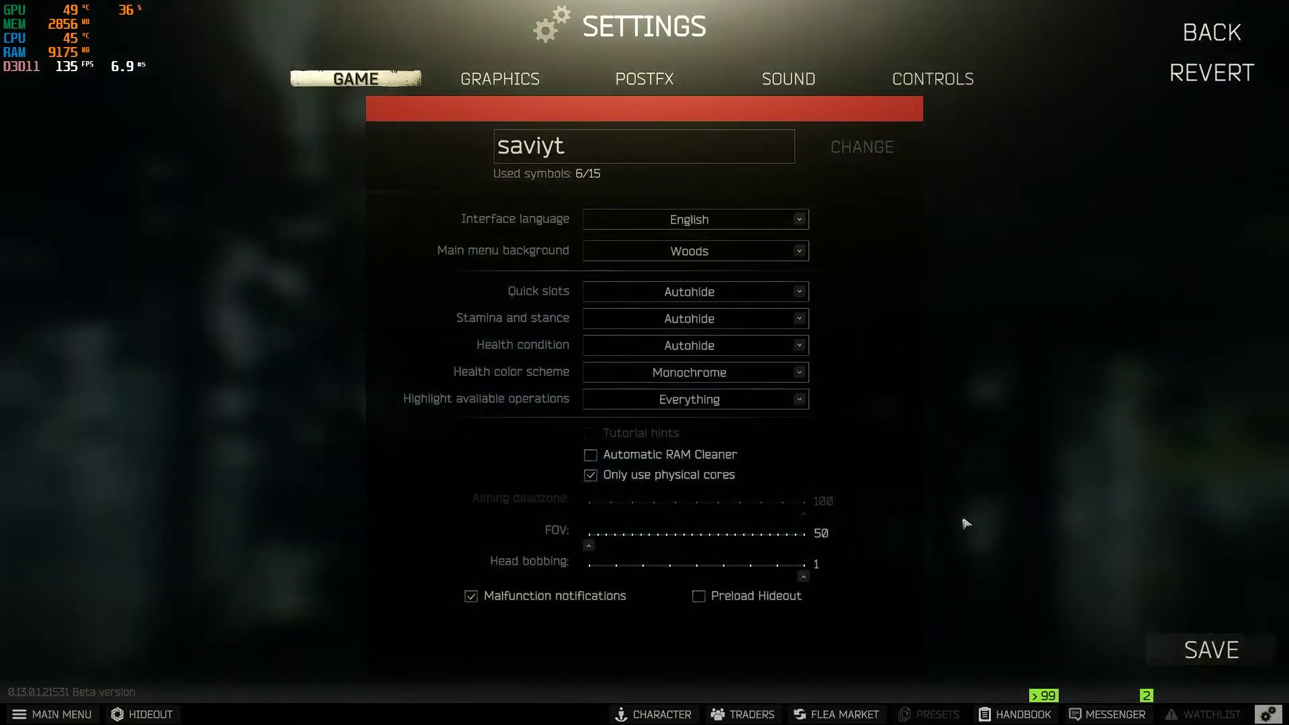
- In the Escape from Tarkov graphics settings, set texture quality to medium and shadows quality to low
click(504, 80)
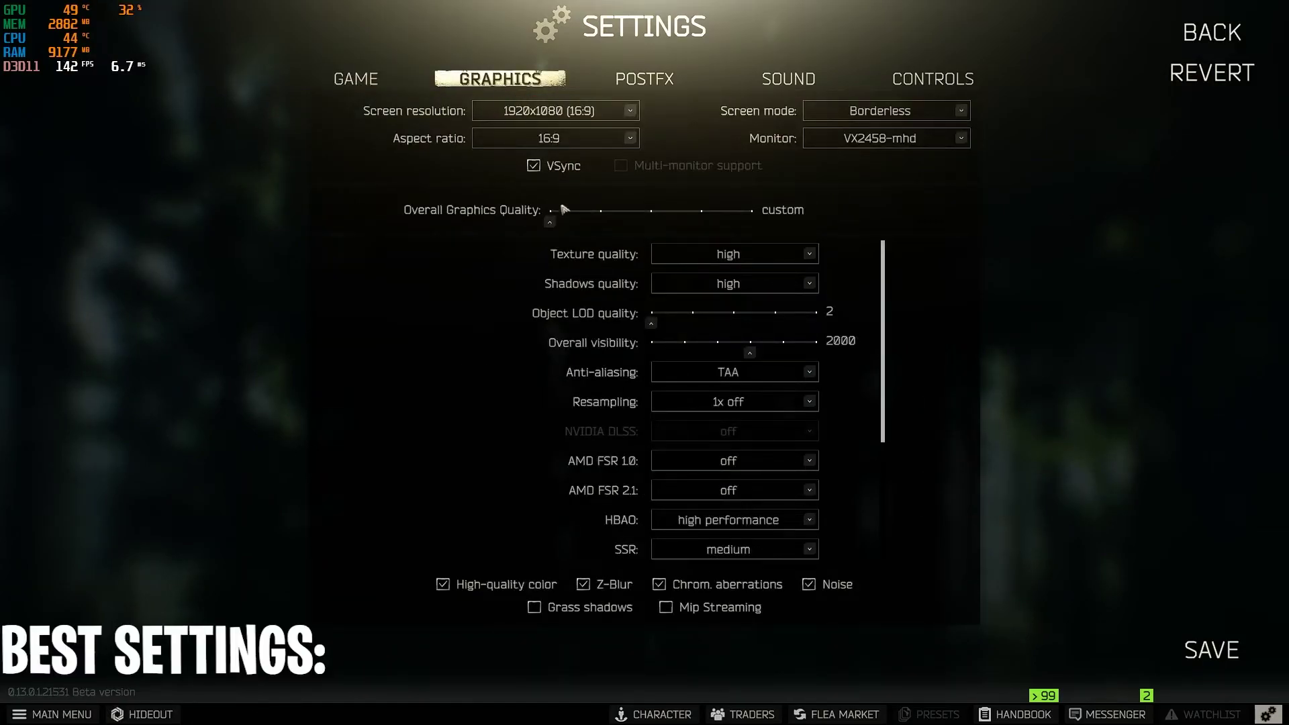
click(728, 253)
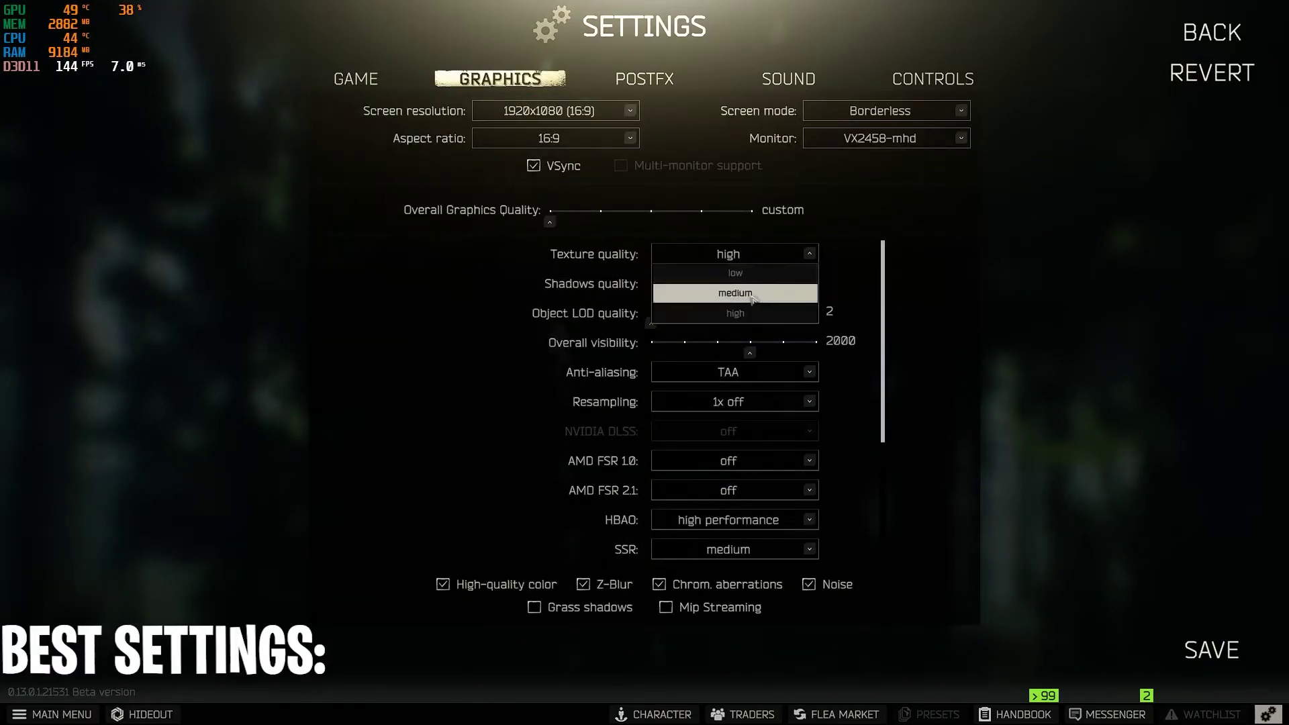
click(698, 291)
click(645, 391)
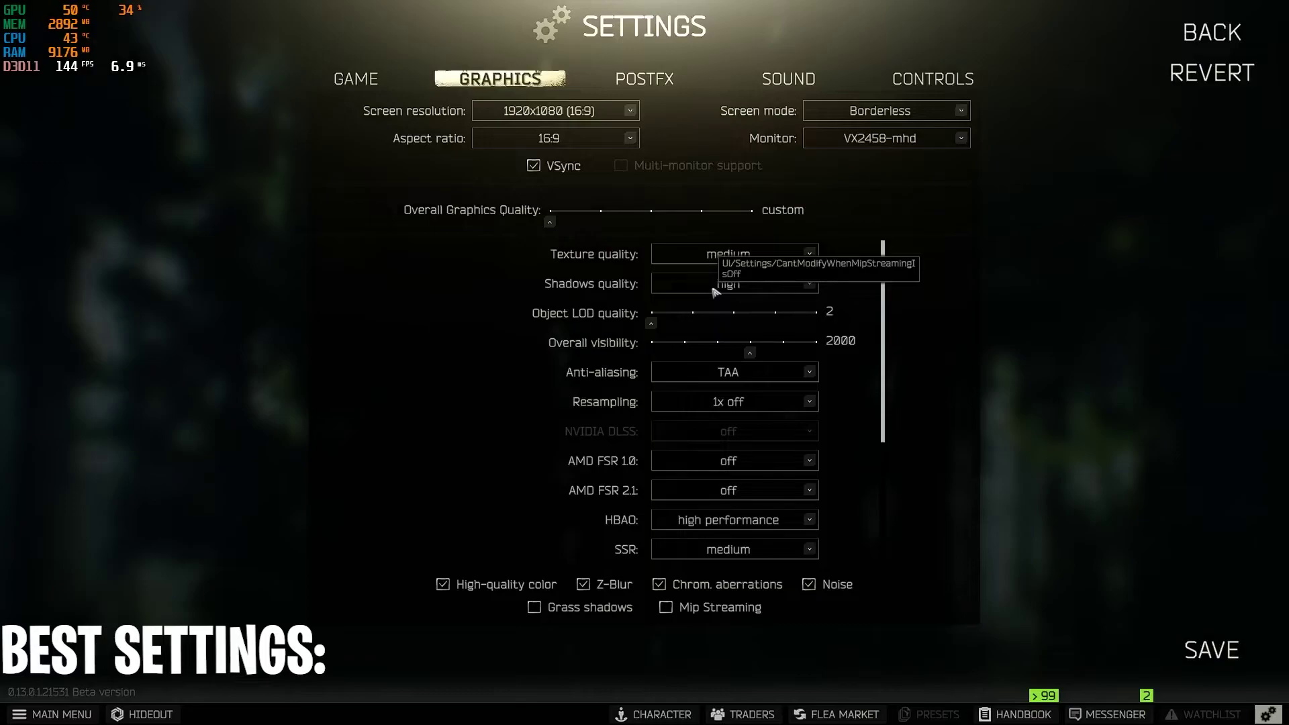
click(810, 285)
click(754, 309)
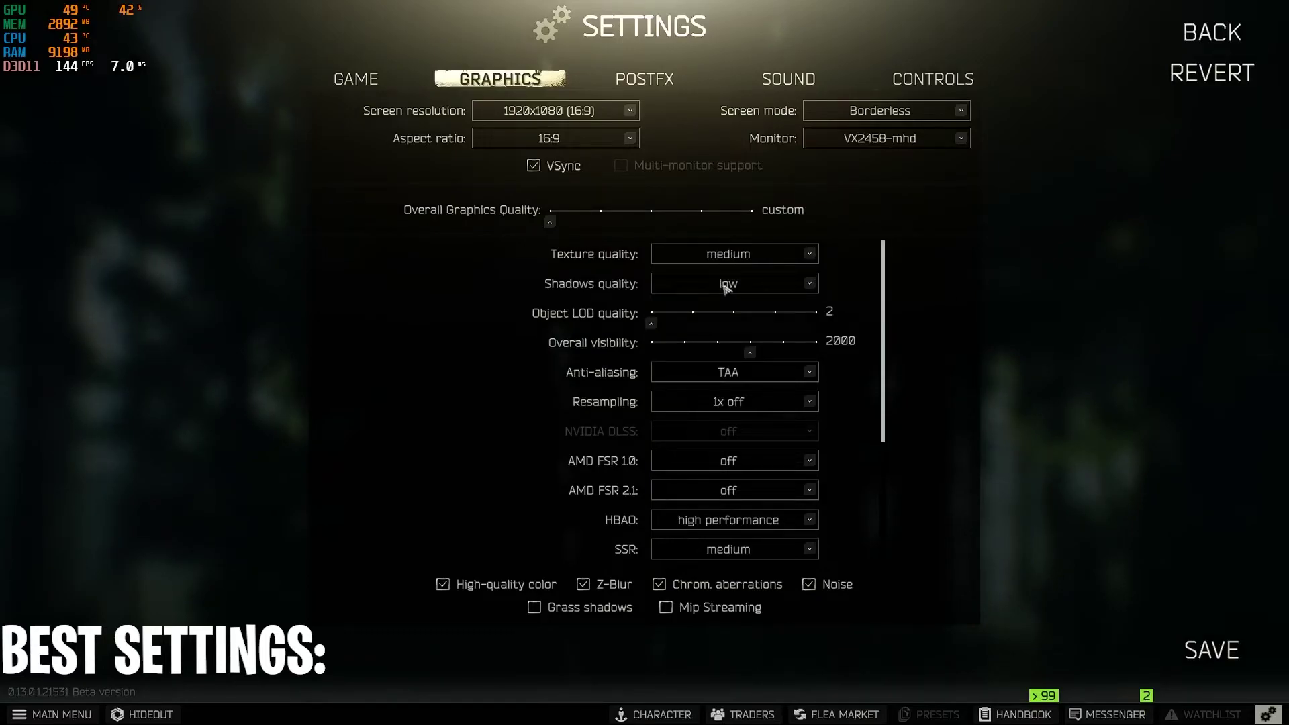
- Set anti-aliasing to Off and reduce overall visibility to 1000
click(793, 375)
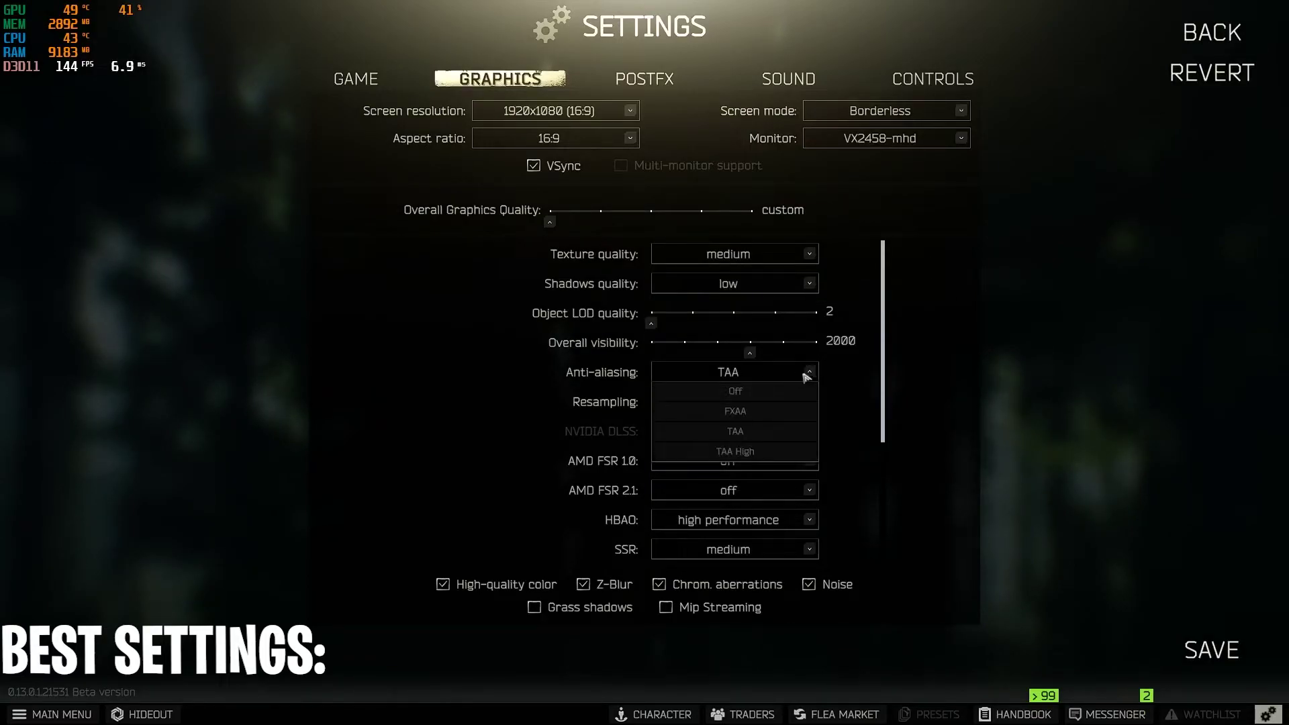
click(808, 376)
click(777, 383)
click(728, 392)
drag(746, 355, 698, 355)
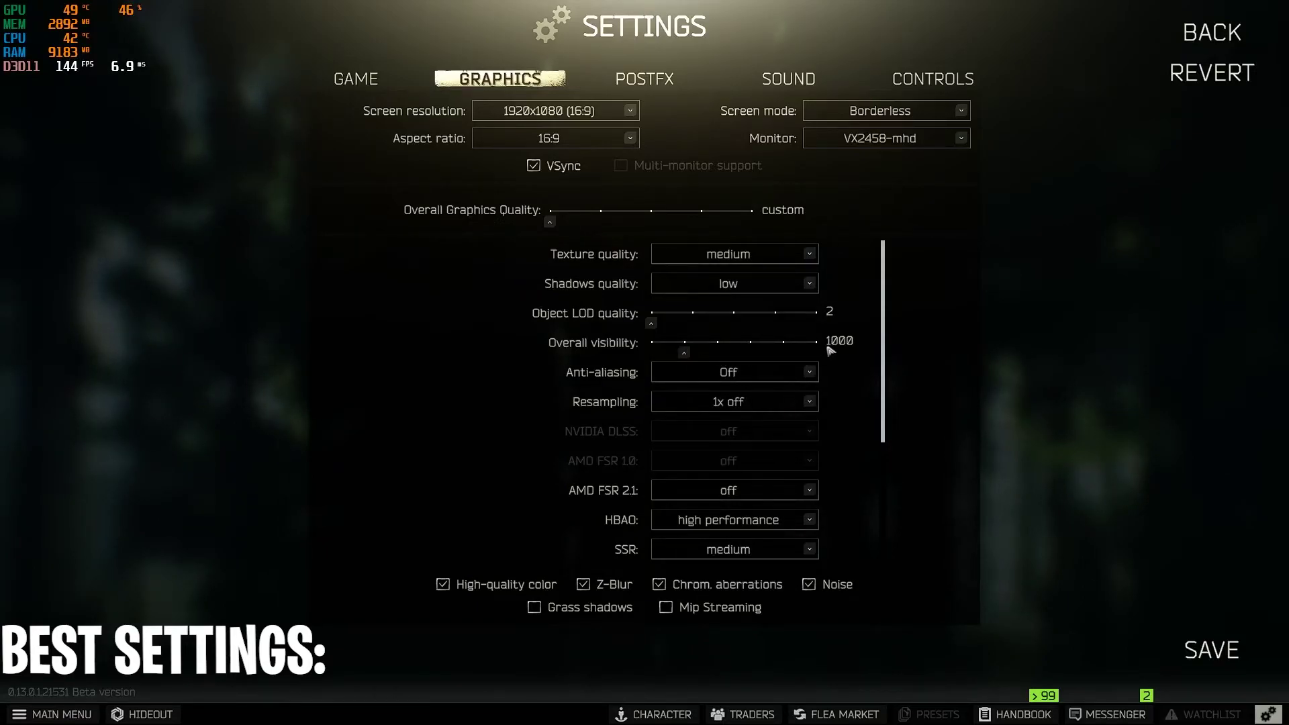
- Set resampling to 1x off and turn off AMD FSR 2.1 and HBAO
click(809, 403)
click(730, 406)
scroll(735, 405, down, 1)
click(809, 448)
click(755, 468)
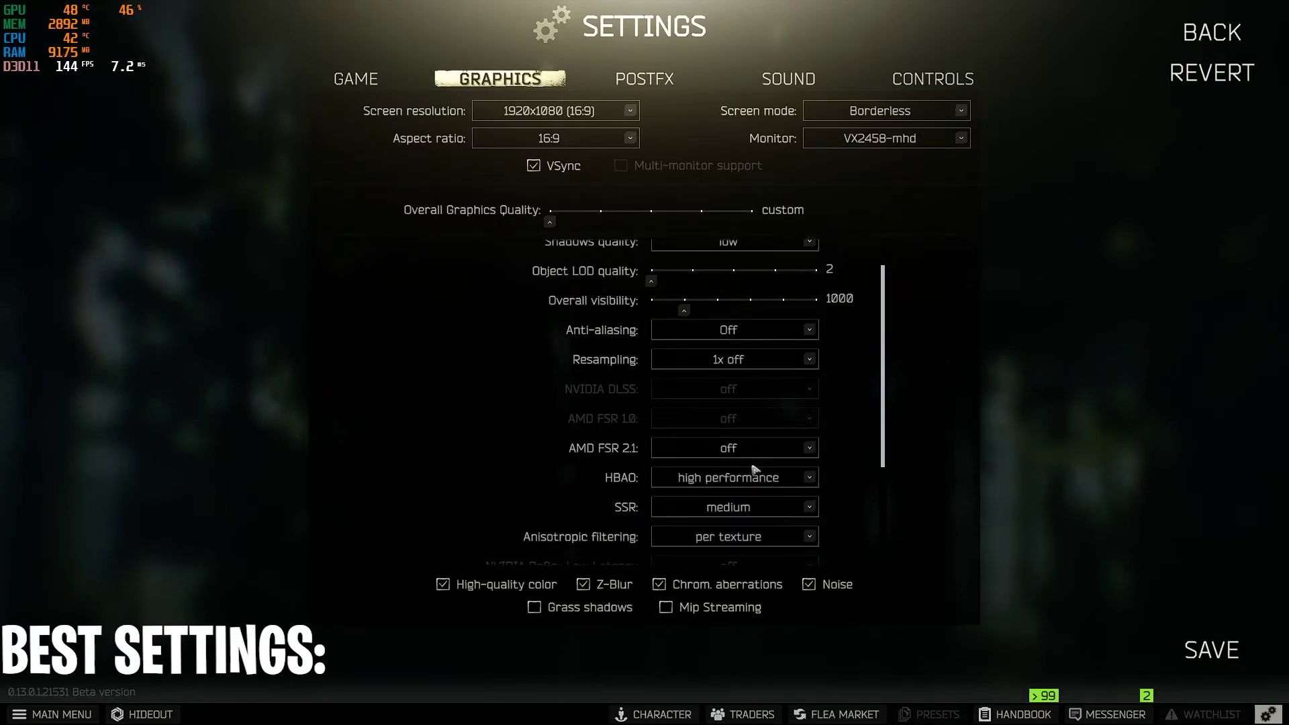
click(809, 477)
click(754, 498)
- Turn off SSR and anisotropic filtering
scroll(724, 484, down, 1)
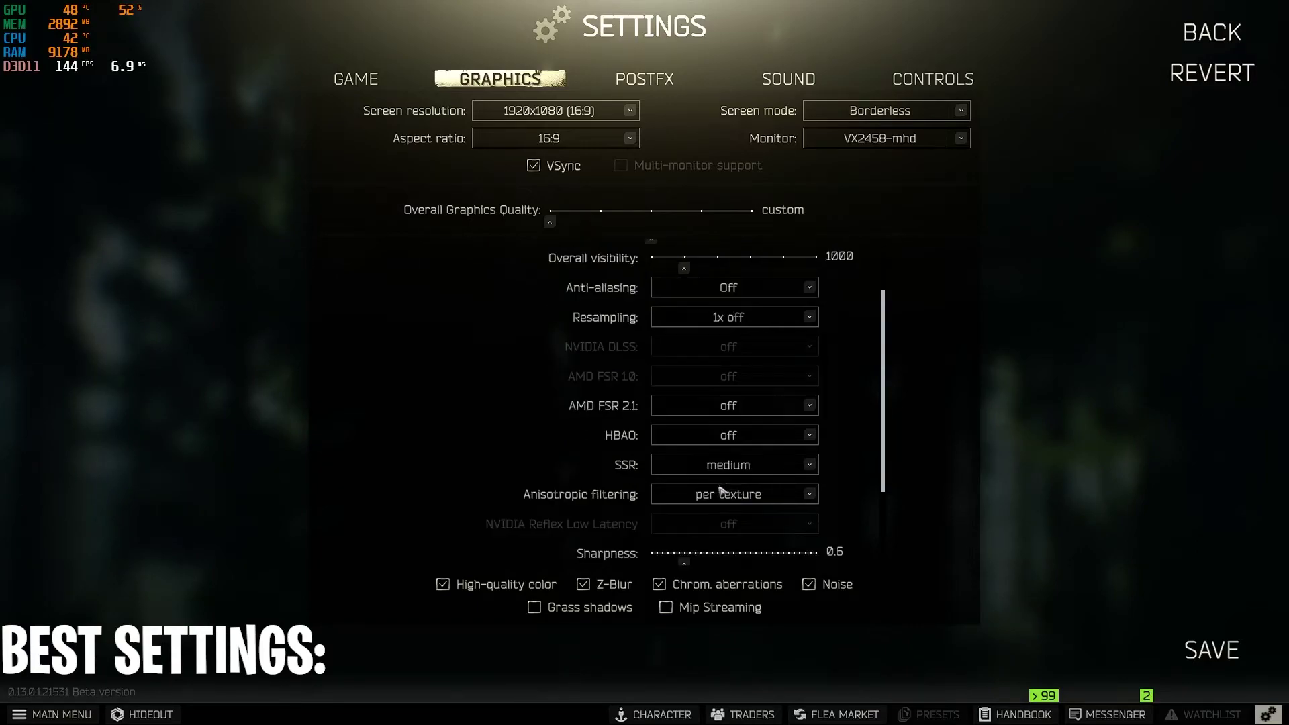
scroll(720, 491, down, 1)
click(795, 428)
click(694, 433)
click(810, 454)
click(730, 460)
- Set sharpness to 0.8, disable VSync, High-quality color, Z-Blur, Chrom. aberrations and Noise, and save the graphics settings
scroll(726, 454, down, 2)
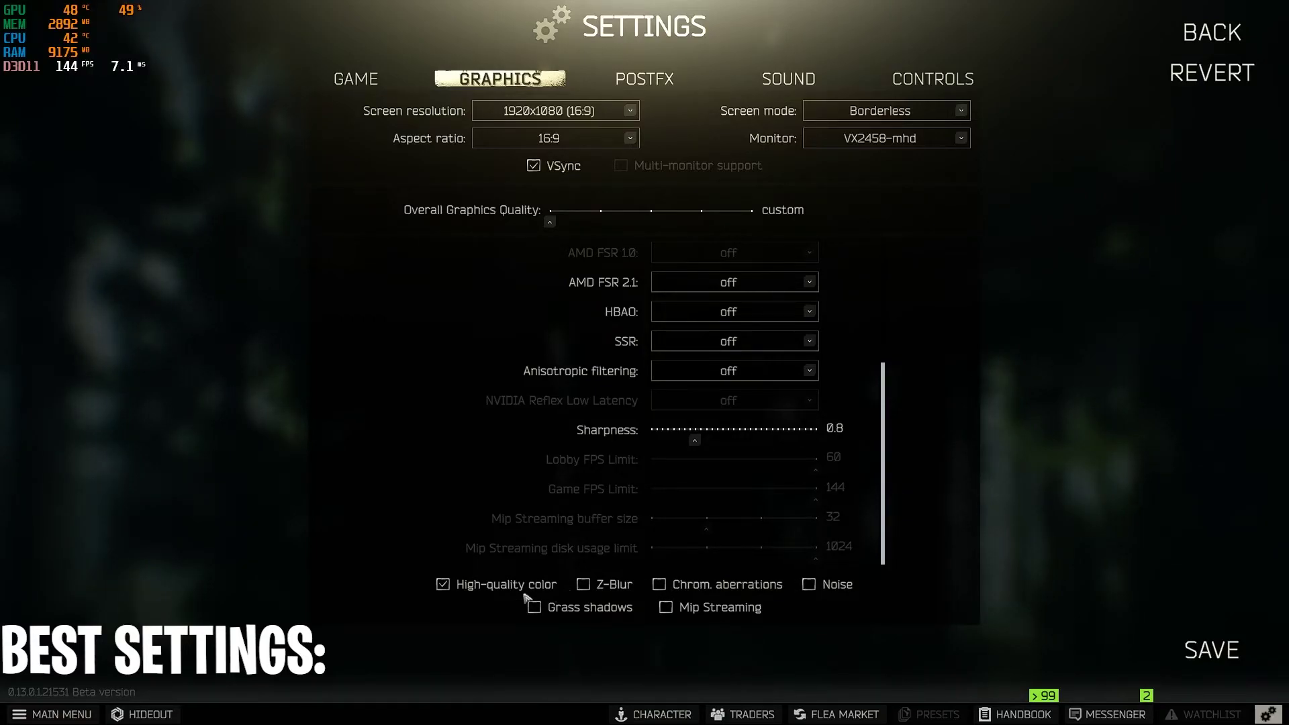
click(534, 166)
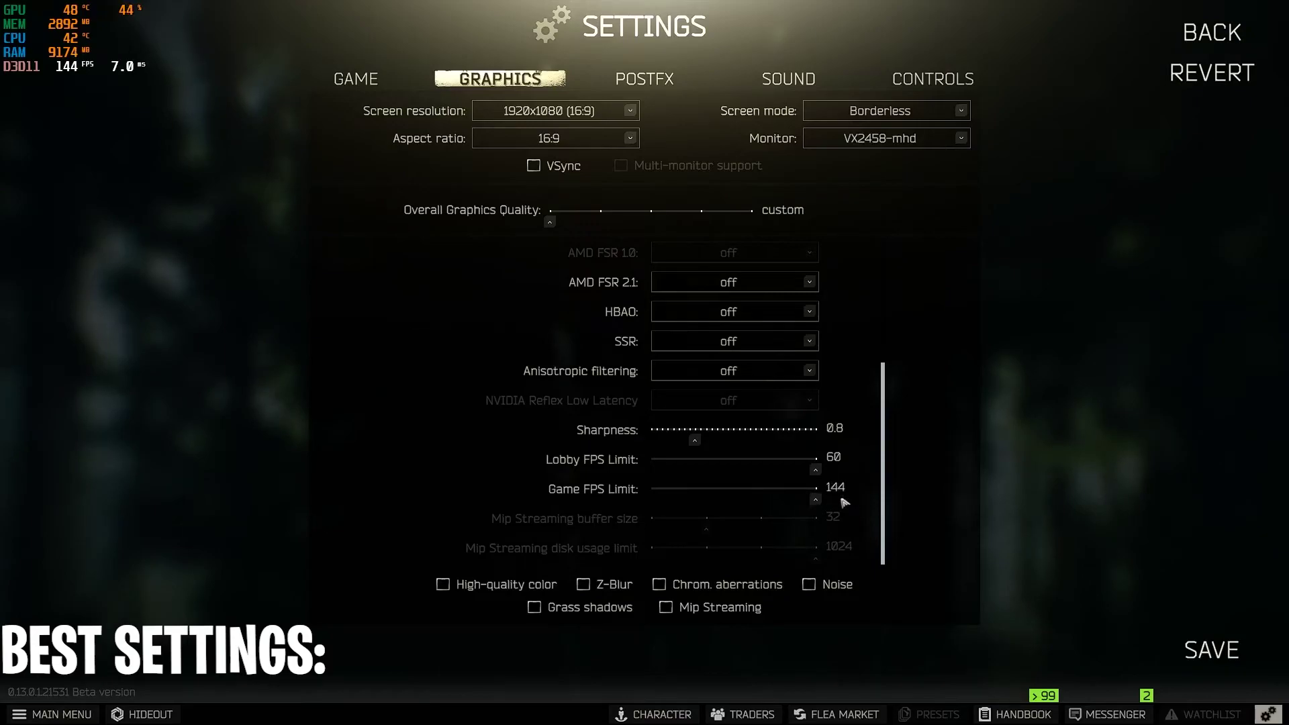
click(1213, 650)
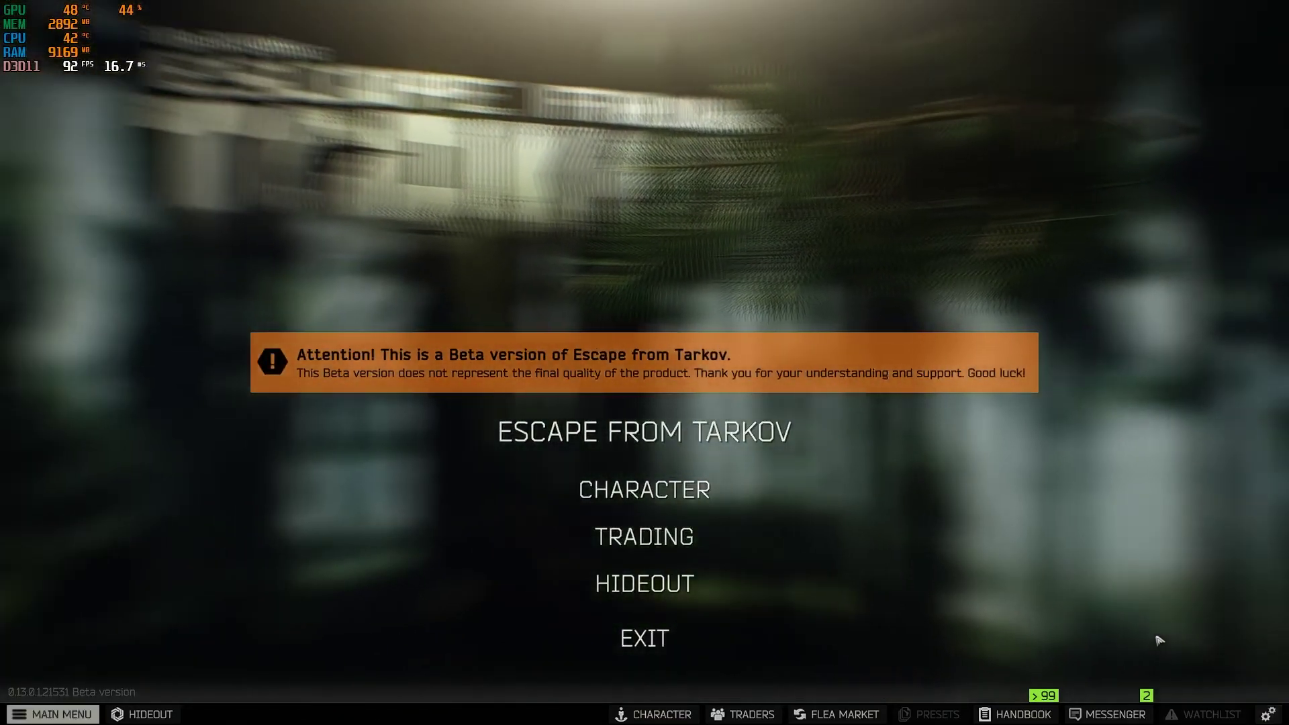